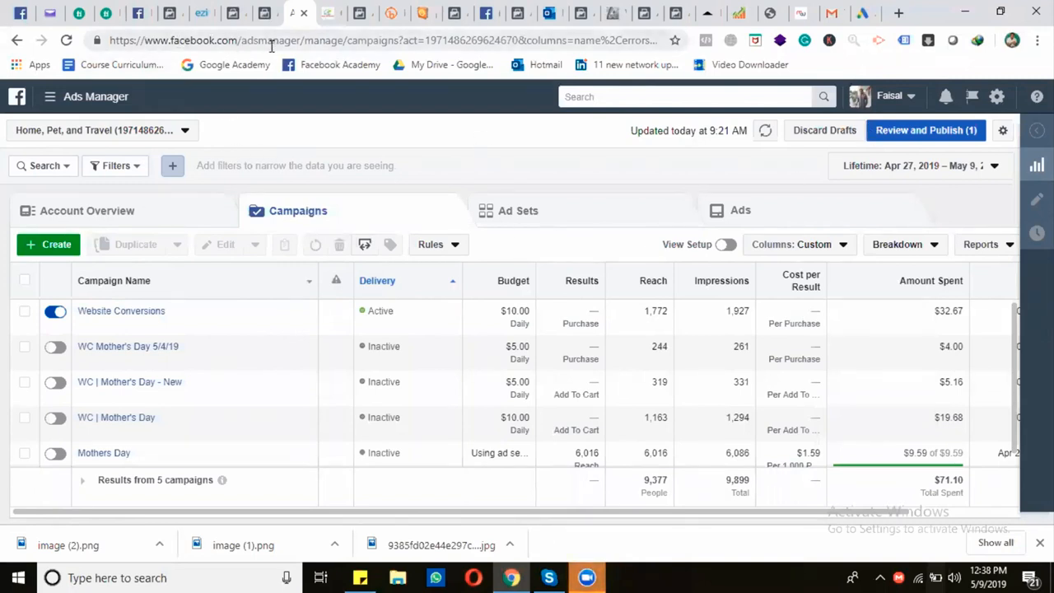
Start creating a new campaign and look over the outline of its campaign, ad set and ad sections
left_click_drag(299, 42, 147, 40)
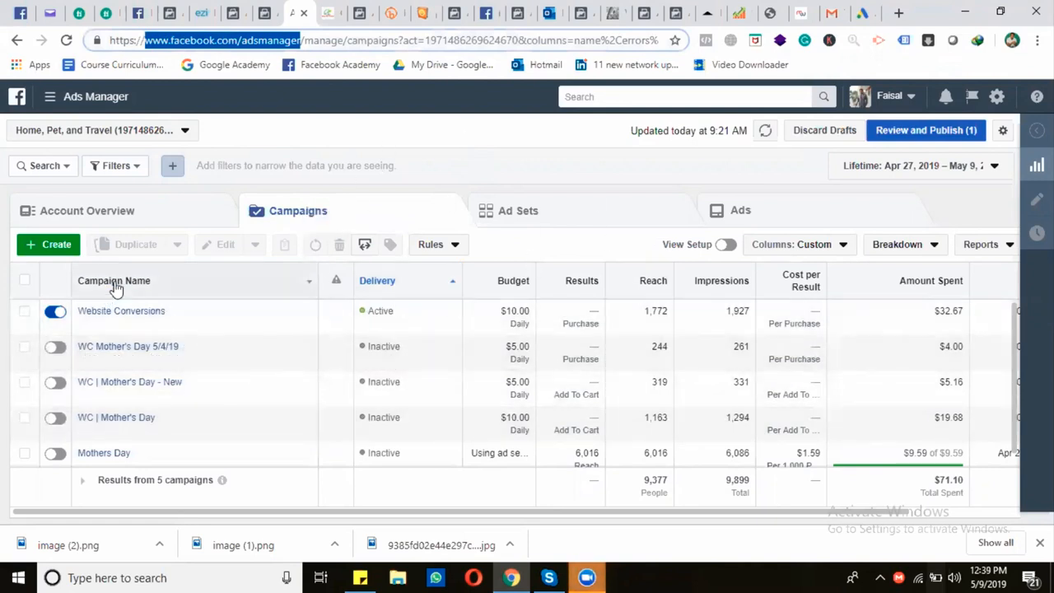
left_click(51, 245)
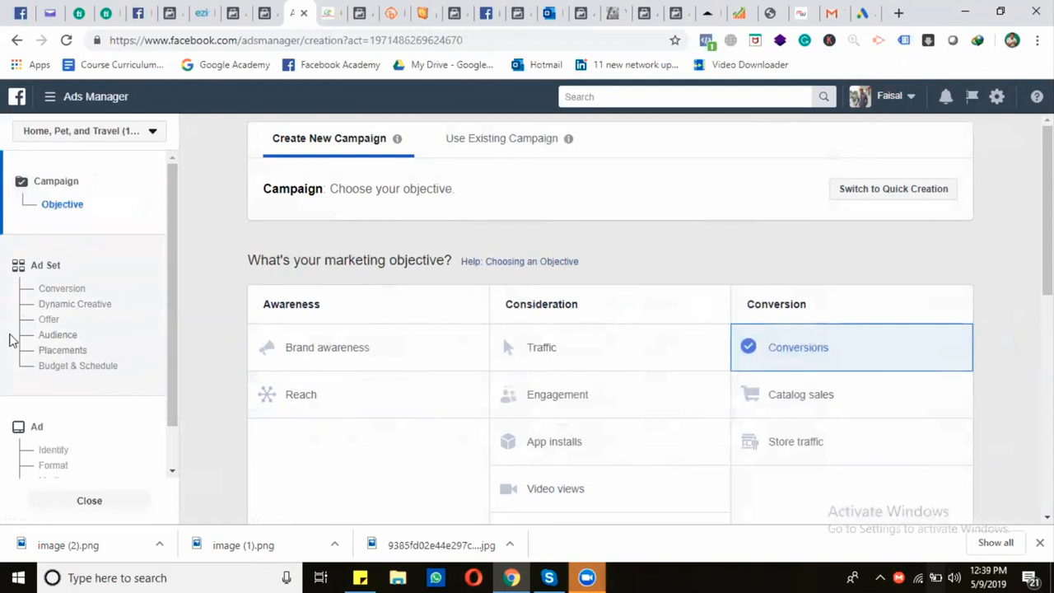
scroll(105, 400, "down", 1)
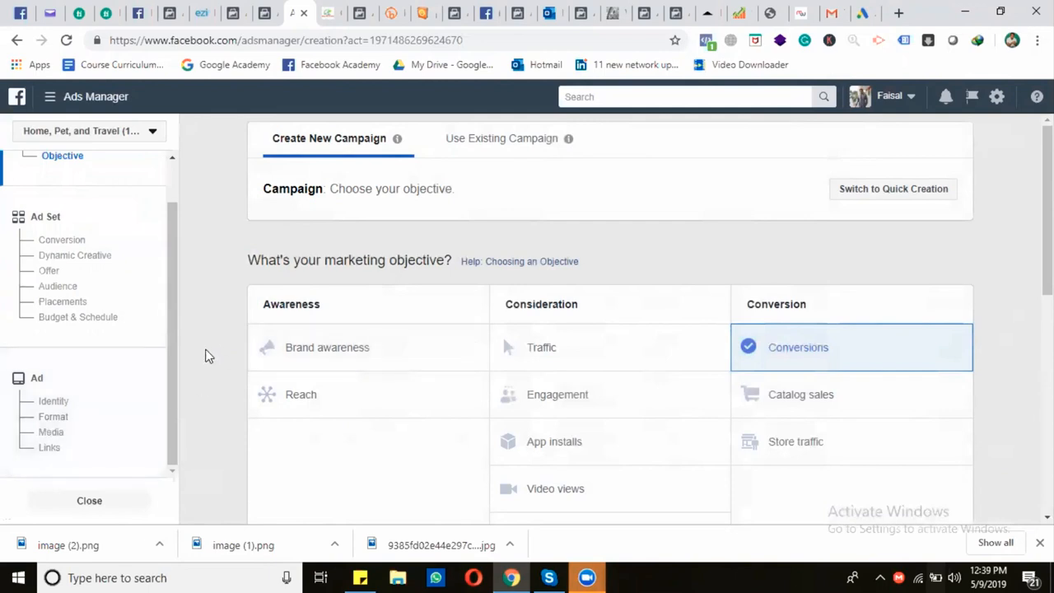
scroll(25, 230, "up", 1)
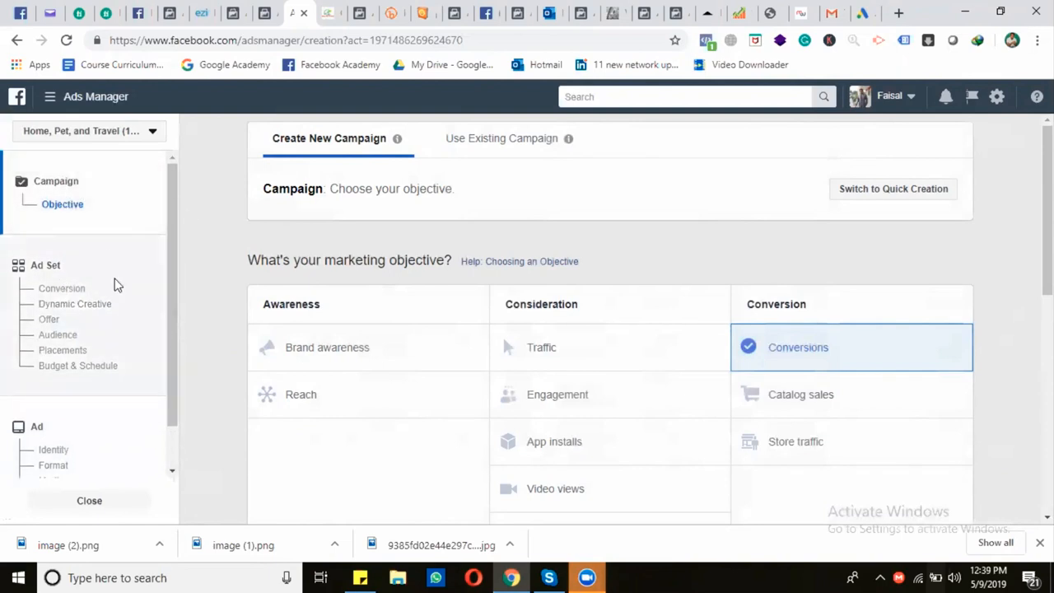
Name the new Conversions campaign "WC | Polo T-Shirts"
scroll(492, 319, "down", 1)
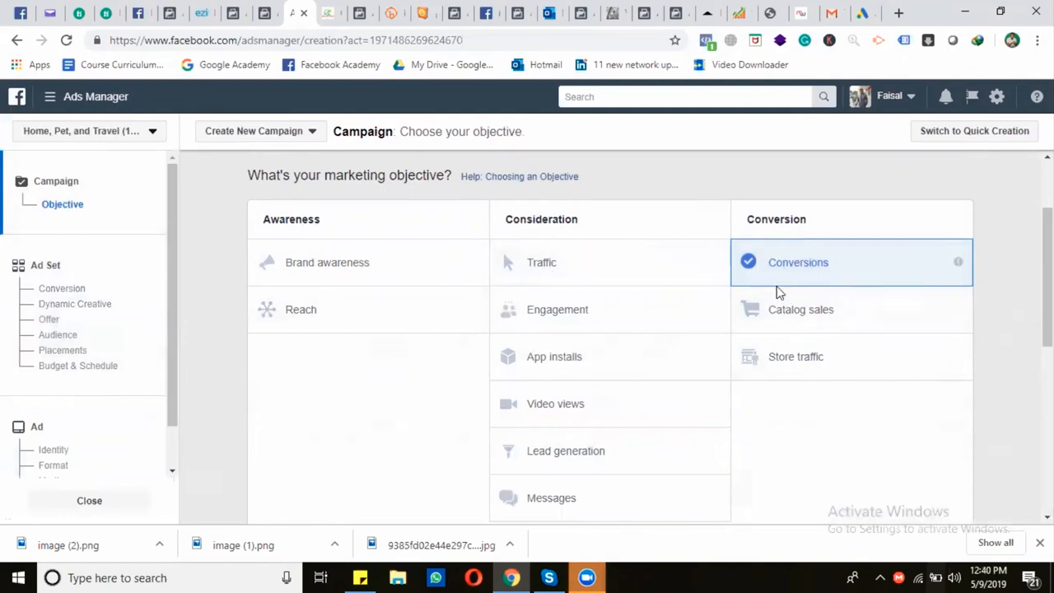
scroll(788, 270, "down", 2)
scroll(788, 276, "down", 3)
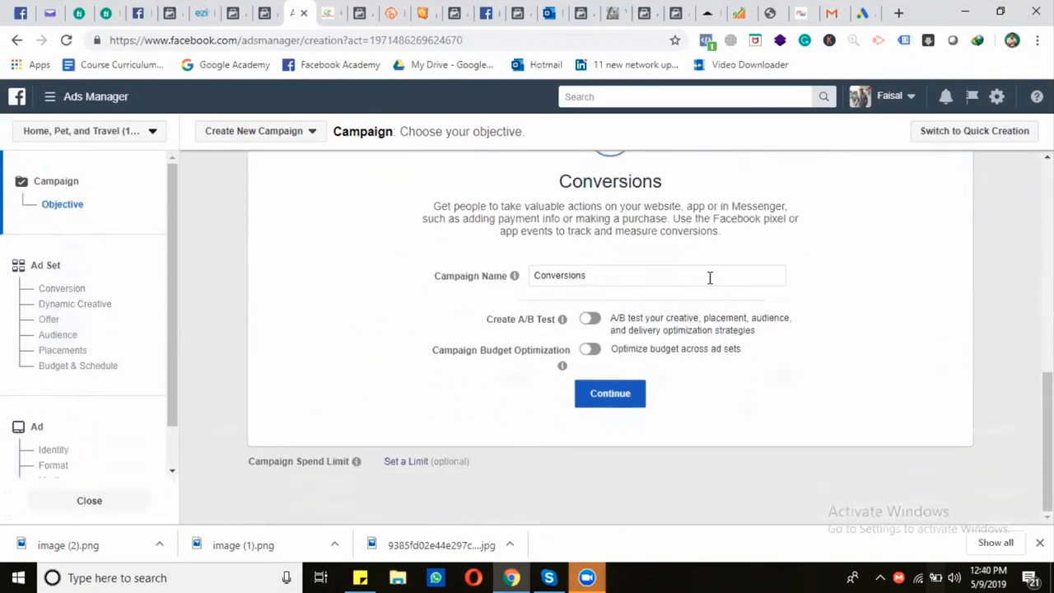
left_click(617, 281)
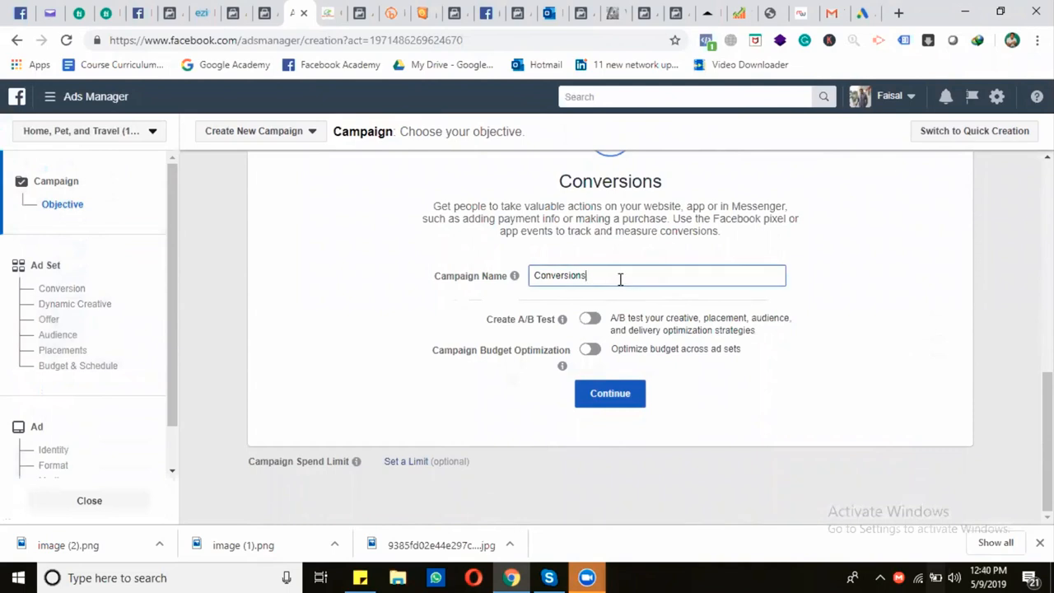
double_click(620, 279)
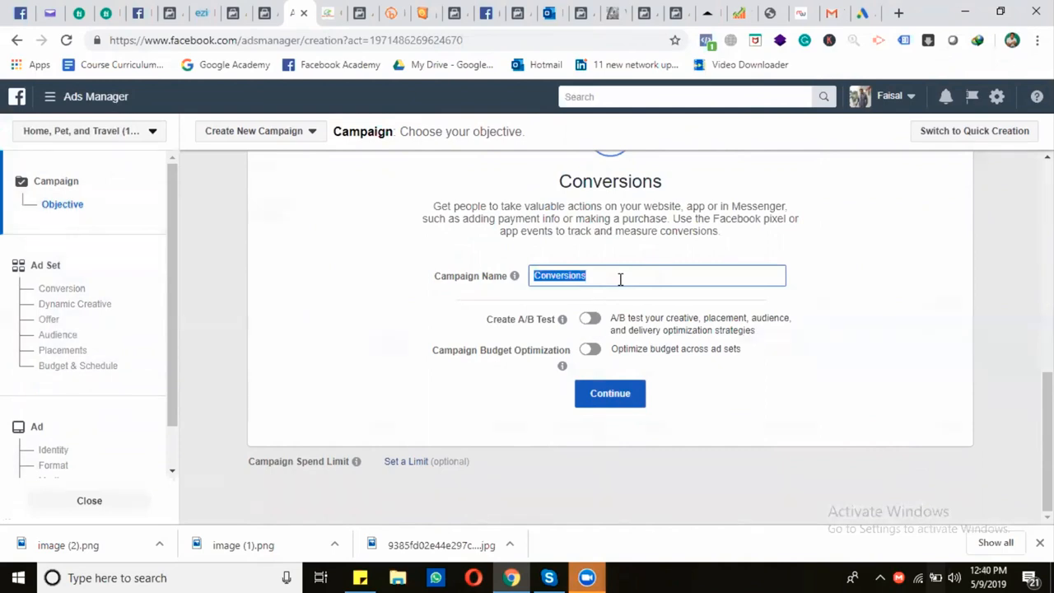
type("WC |")
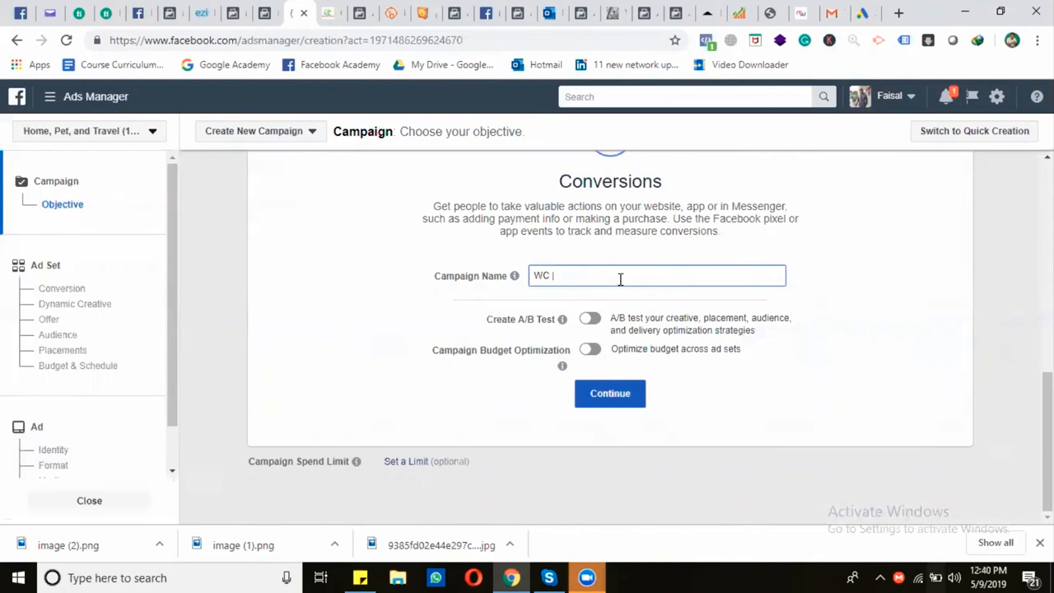
type(" Polo T-Shirts")
Turn on Campaign Budget Optimization with a daily budget of $5.00 and continue to the ad set
mouse_move(565, 351)
left_click(600, 353)
scroll(708, 362, "down", 1)
left_click(705, 286)
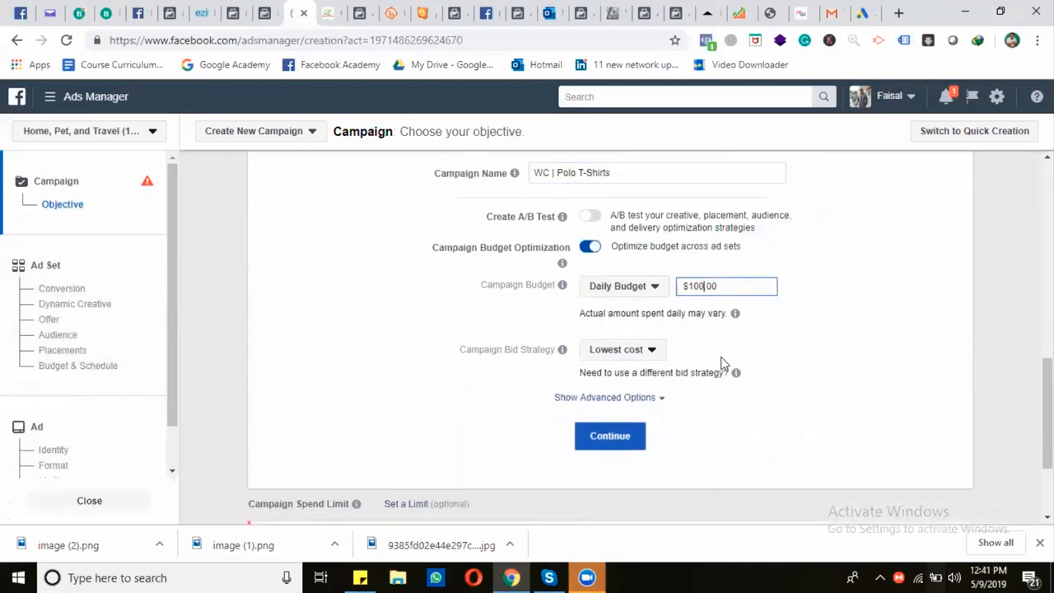
key("BackSpace")
key("BackSpace")
key("BackSpace")
type("5")
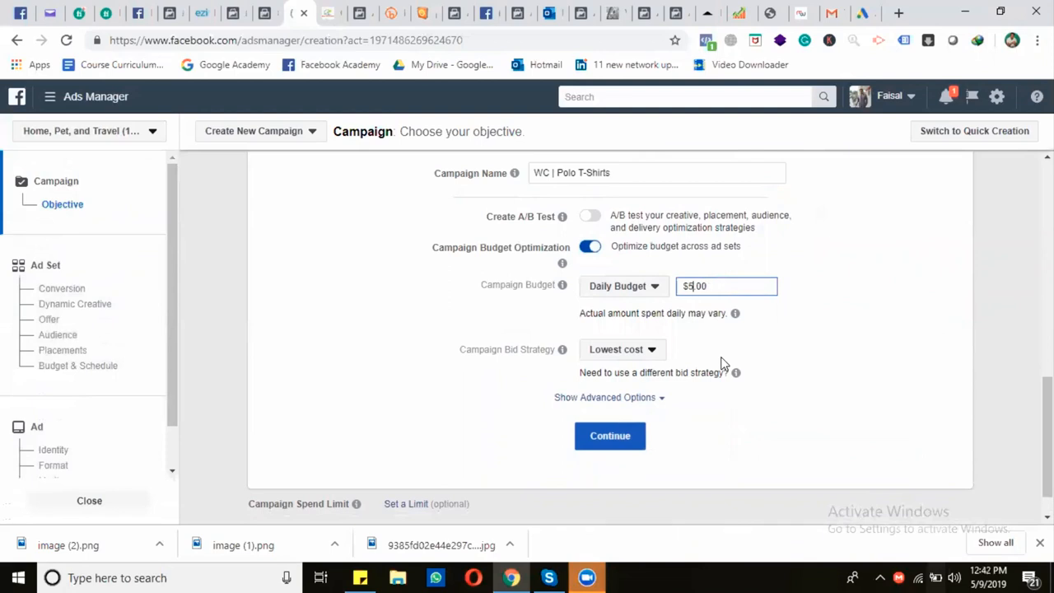
left_click(623, 446)
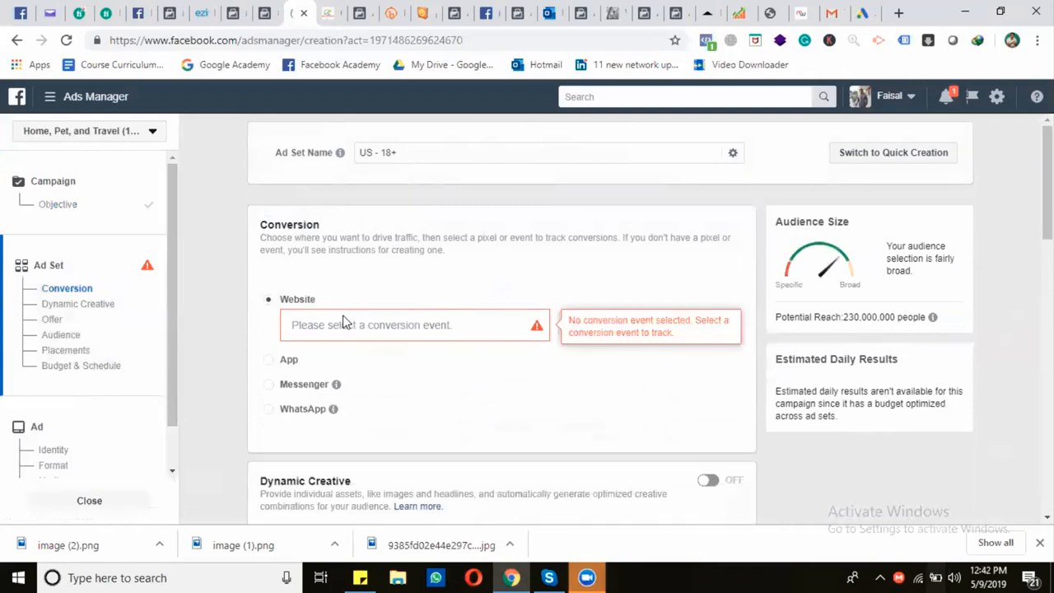
Select Purchase as the website conversion event for the ad set
left_click(372, 327)
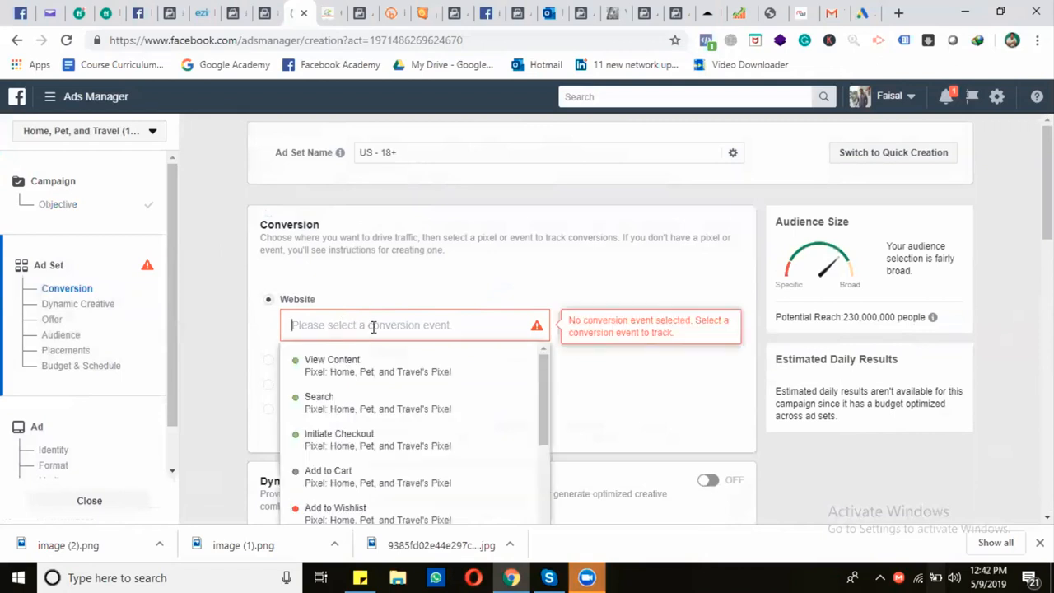
type("pur")
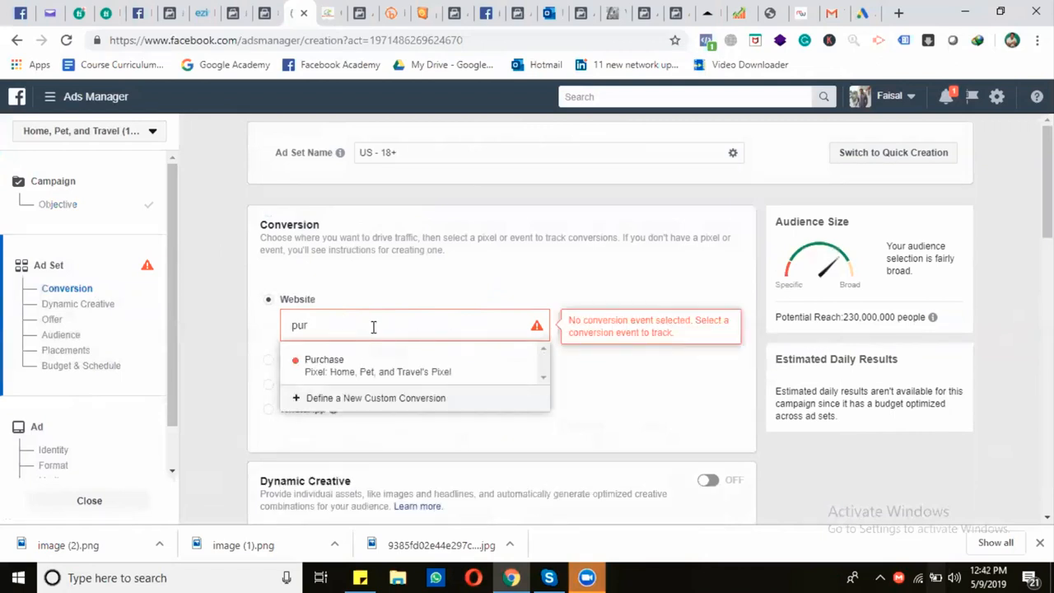
left_click(395, 364)
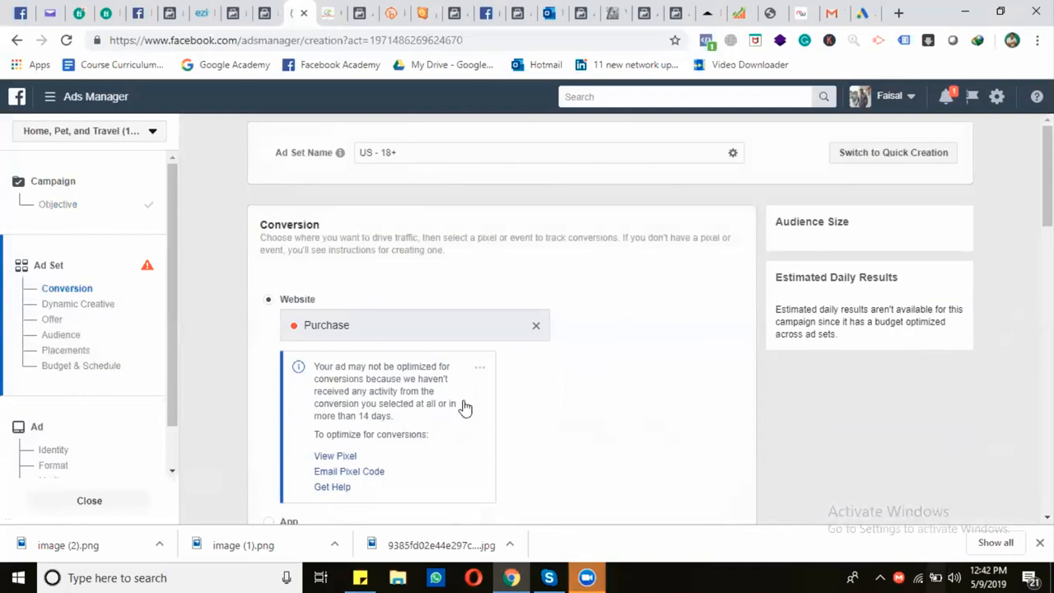
Set the audience's location targeting to people who live in this location, for the United States
scroll(516, 393, "down", 1)
scroll(516, 392, "down", 3)
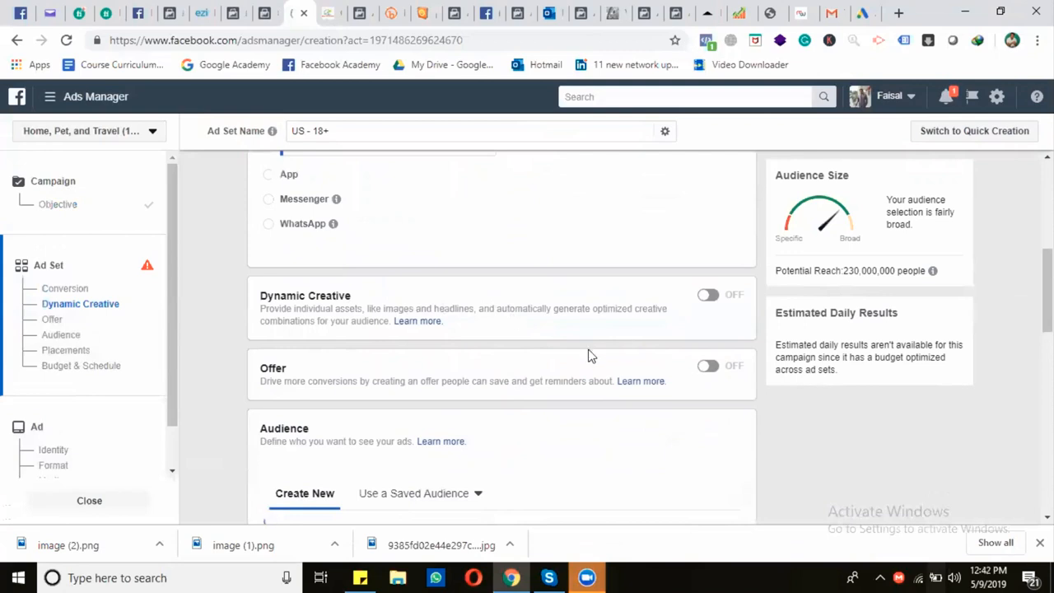
scroll(576, 352, "down", 1)
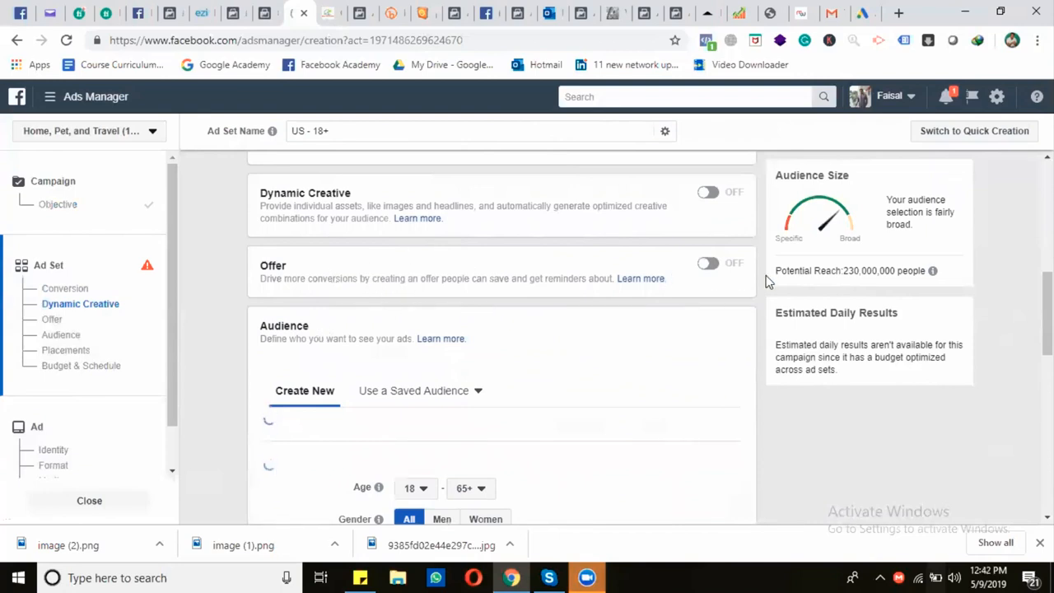
scroll(654, 311, "down", 1)
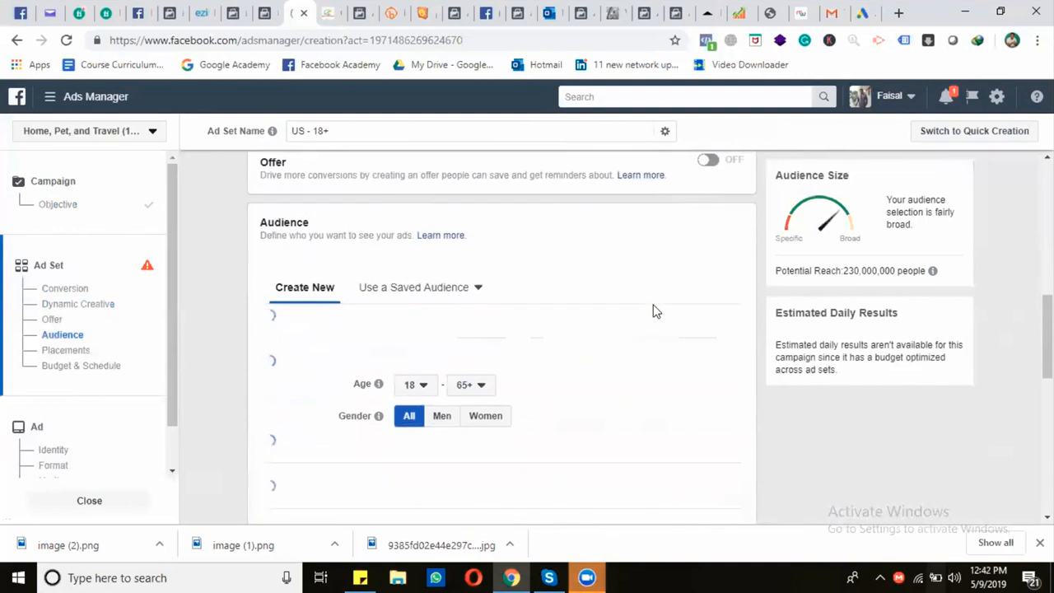
scroll(655, 310, "down", 2)
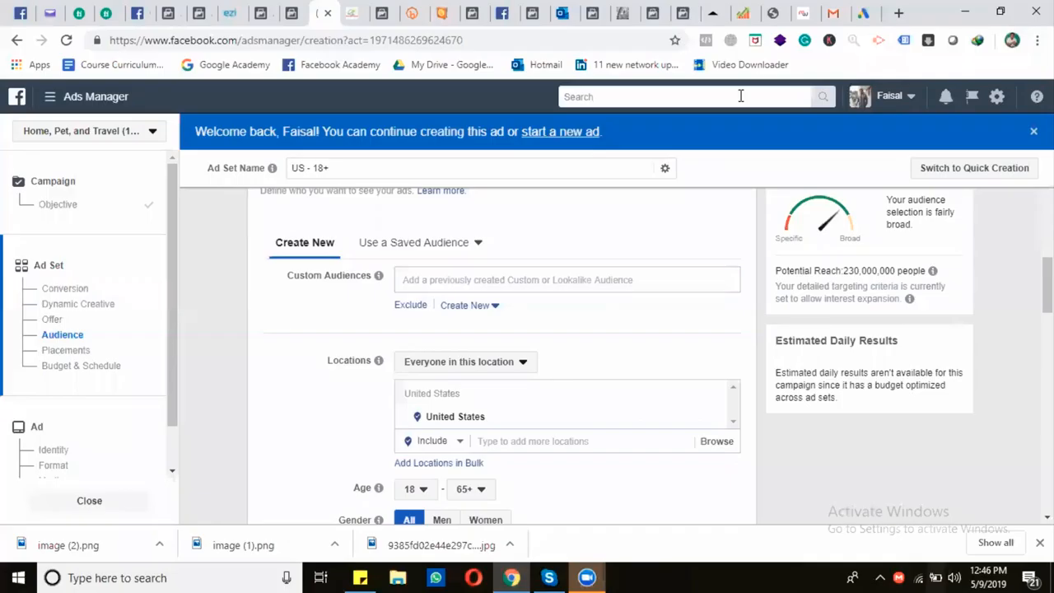
scroll(469, 348, "up", 2)
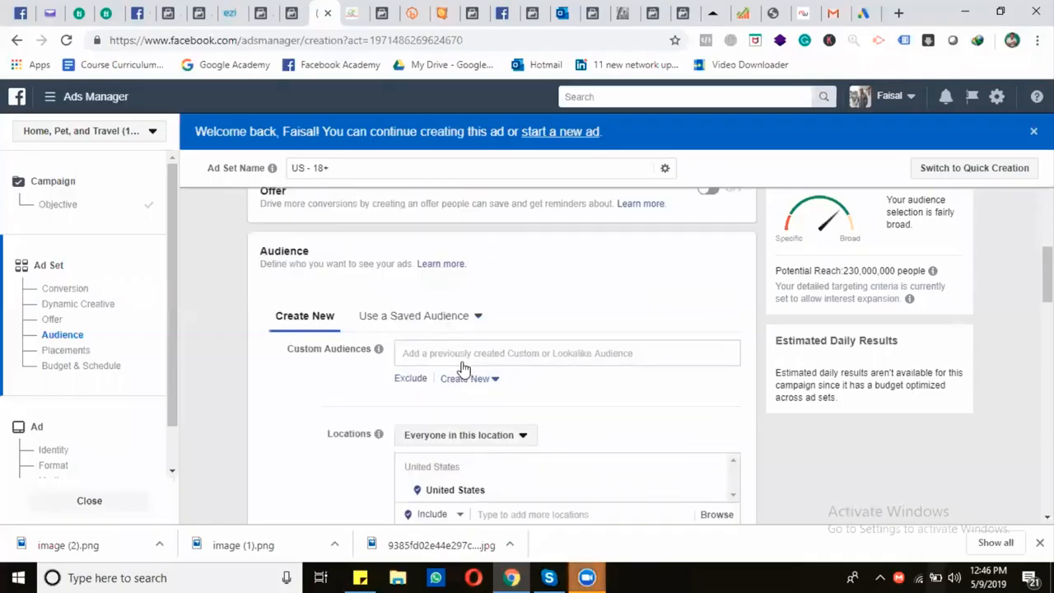
scroll(264, 422, "down", 2)
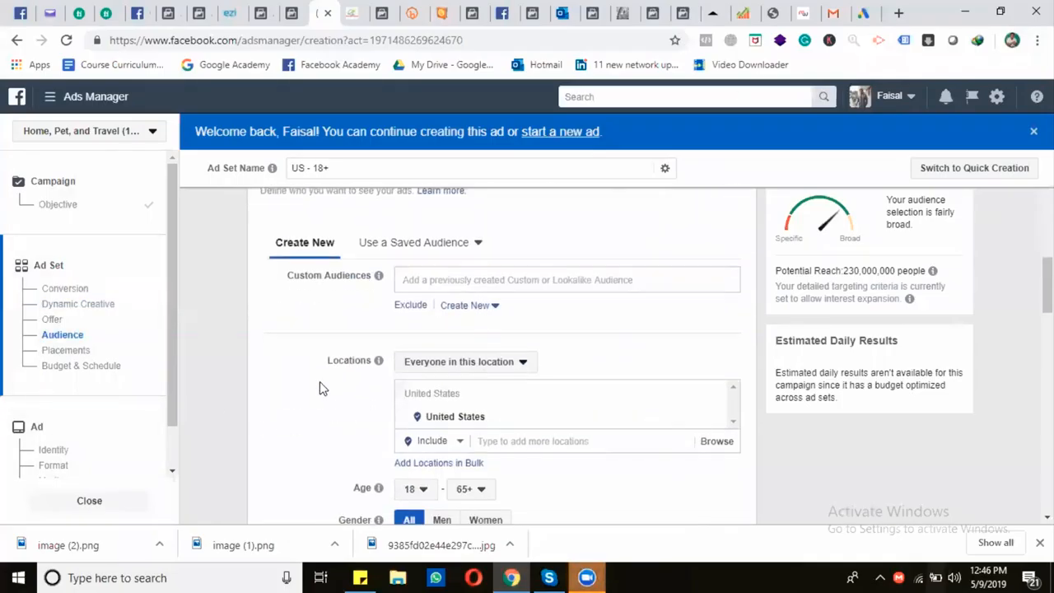
scroll(297, 337, "down", 1)
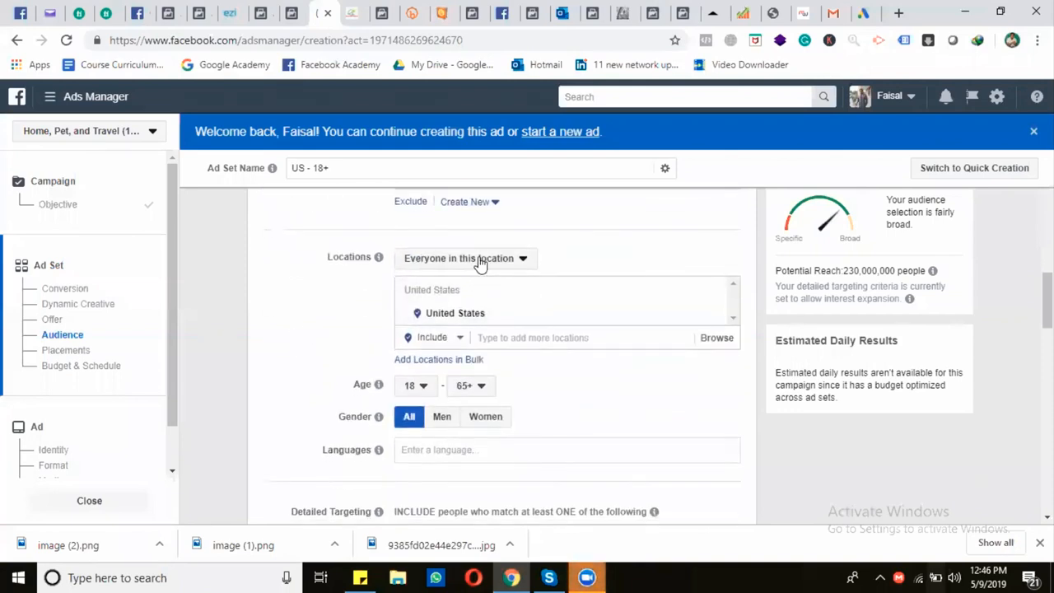
left_click(479, 261)
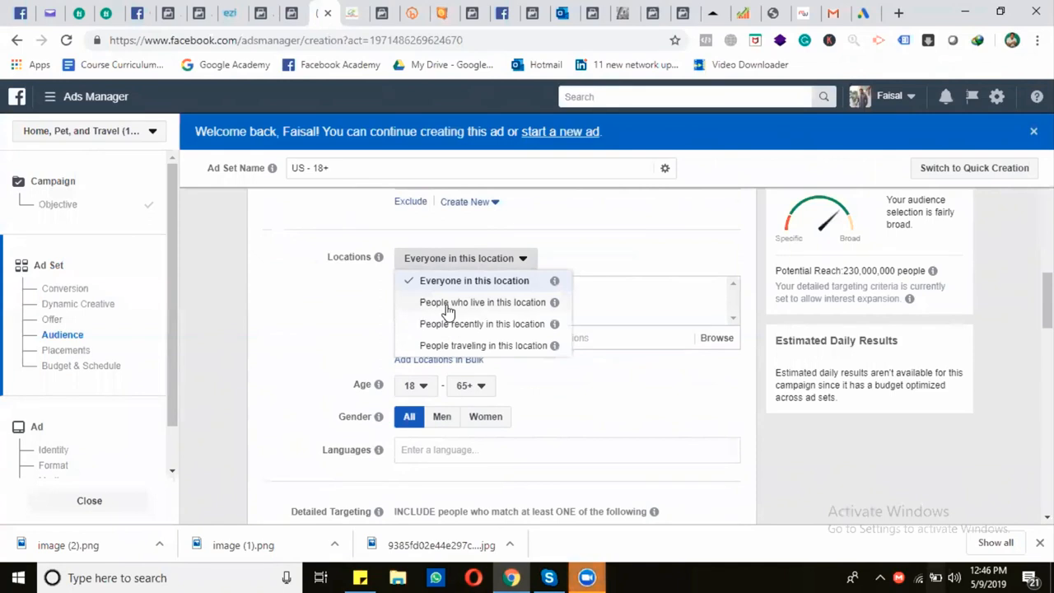
left_click(455, 306)
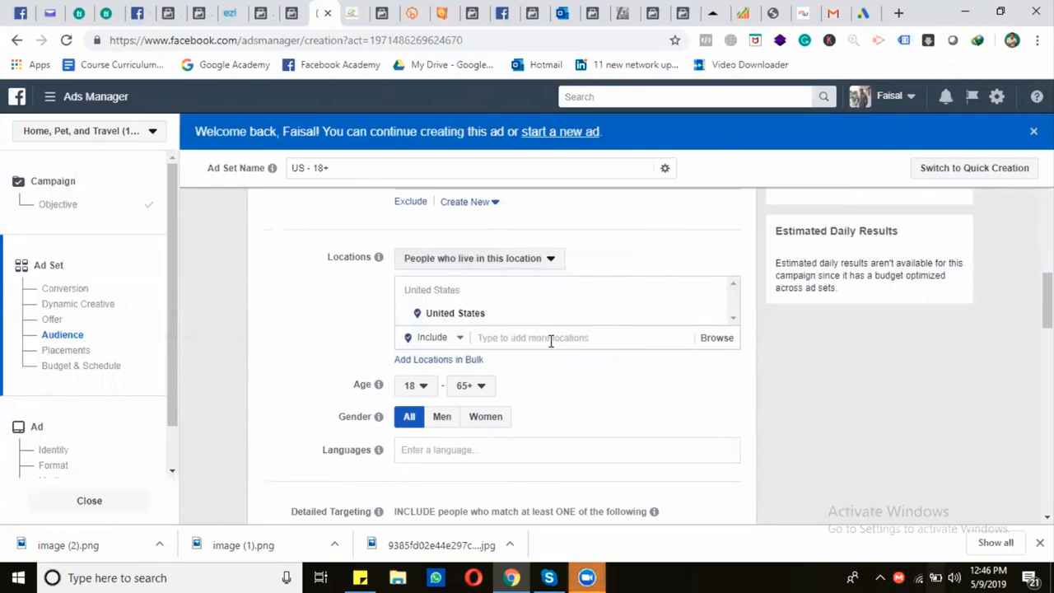
Set the audience's age range to 21–60
scroll(540, 349, "down", 1)
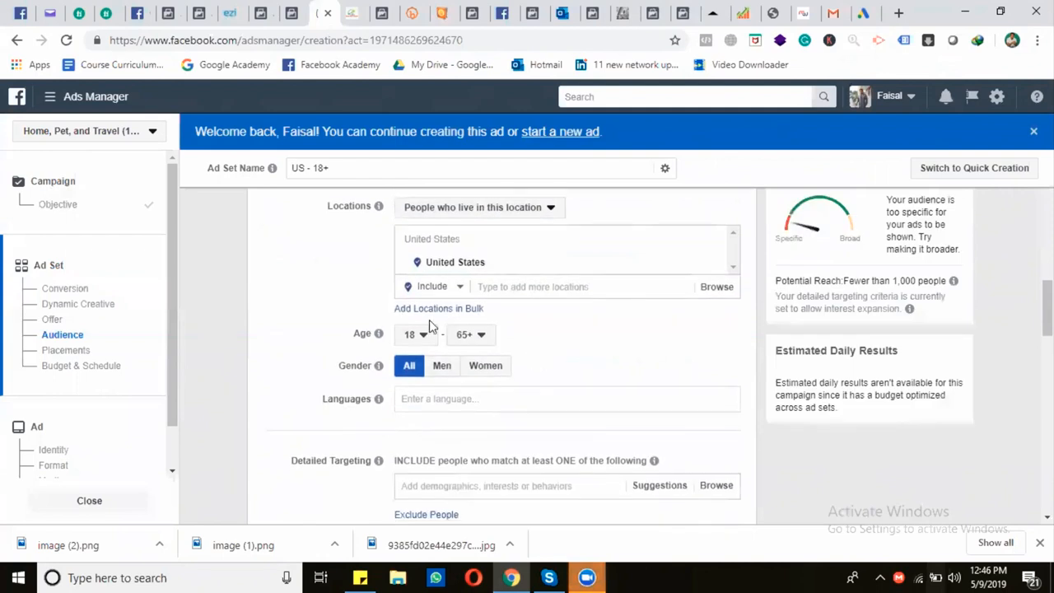
scroll(348, 326, "down", 2)
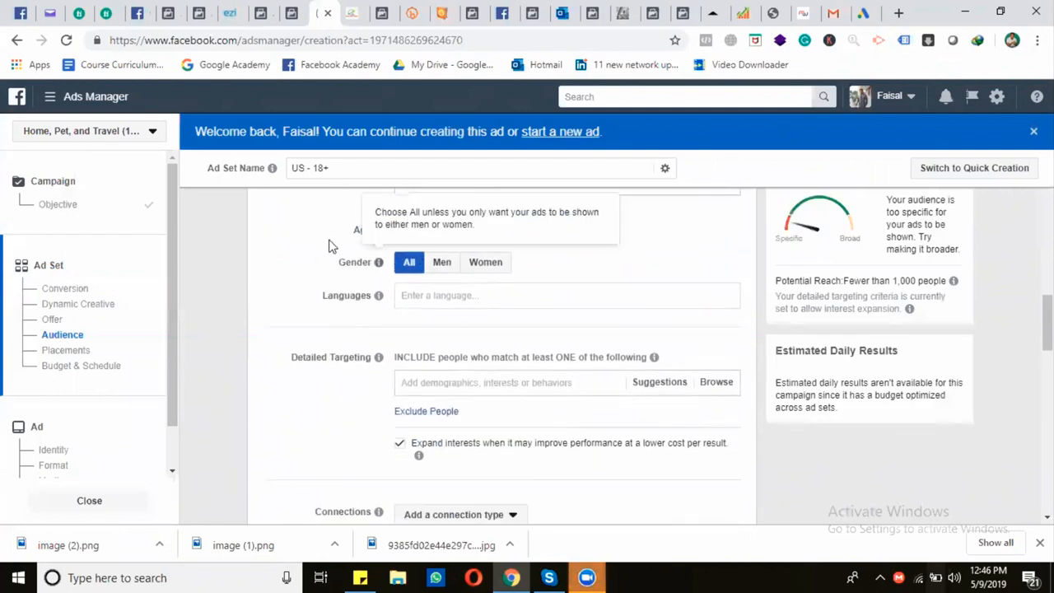
left_click(419, 238)
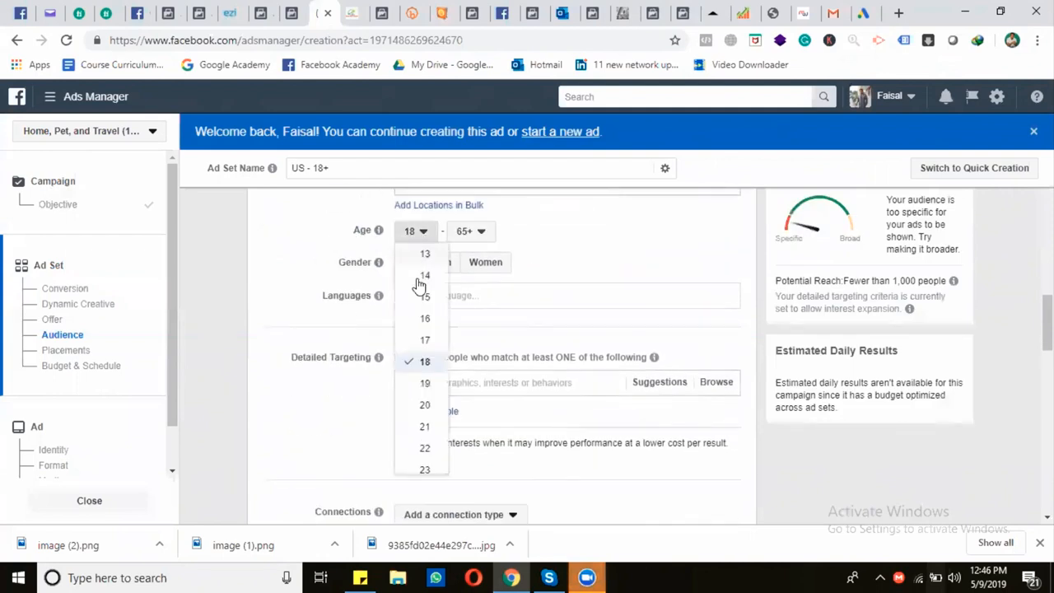
left_click(424, 428)
left_click(476, 238)
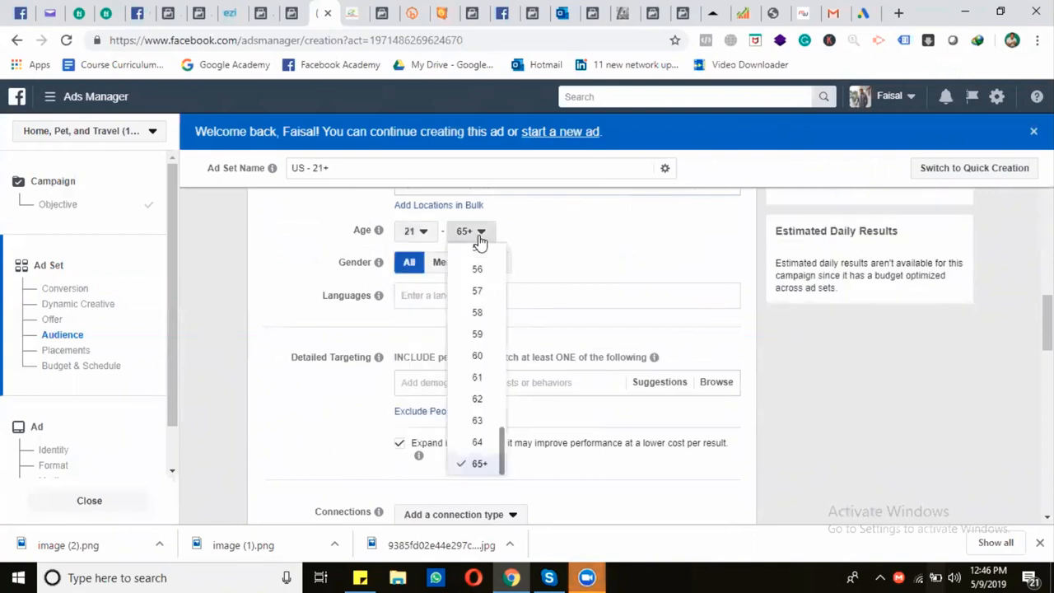
left_click(479, 361)
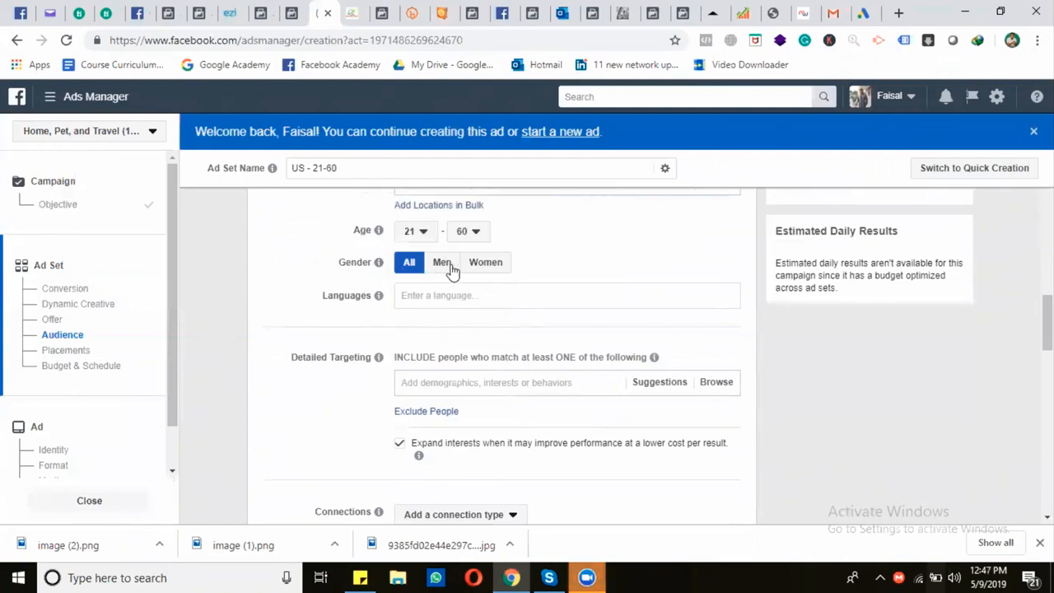
Review the Golfer's Jersey Polo Shirt product page in the online store
left_click(351, 14)
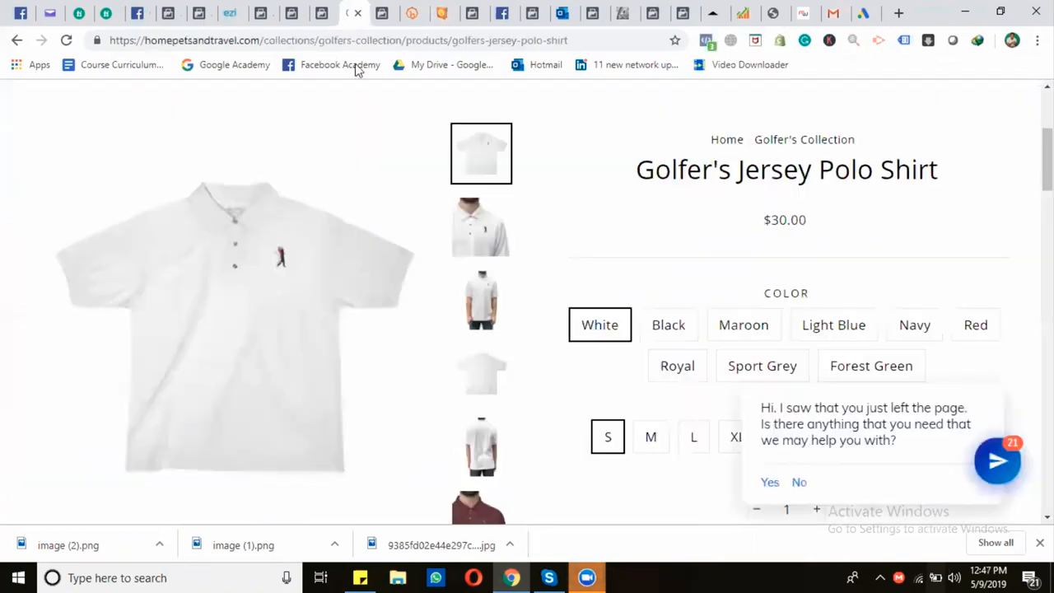
scroll(412, 287, "down", 2)
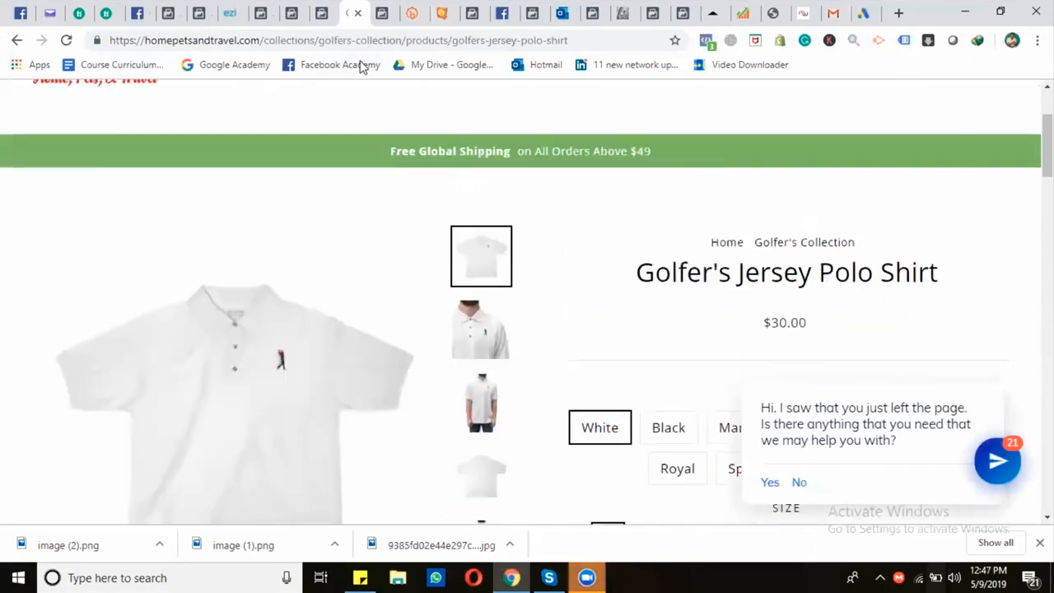
scroll(423, 263, "down", 2)
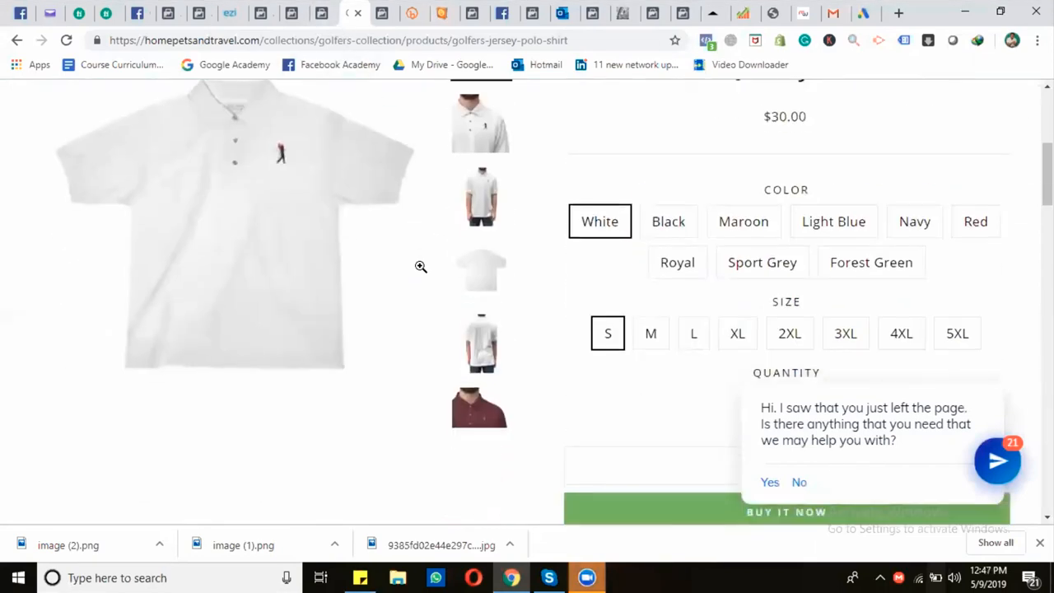
scroll(419, 266, "down", 1)
scroll(426, 271, "up", 1)
Return to the ad set in Ads Manager, restrict the audience's gender to Men and disable interest expansion
left_click(305, 26)
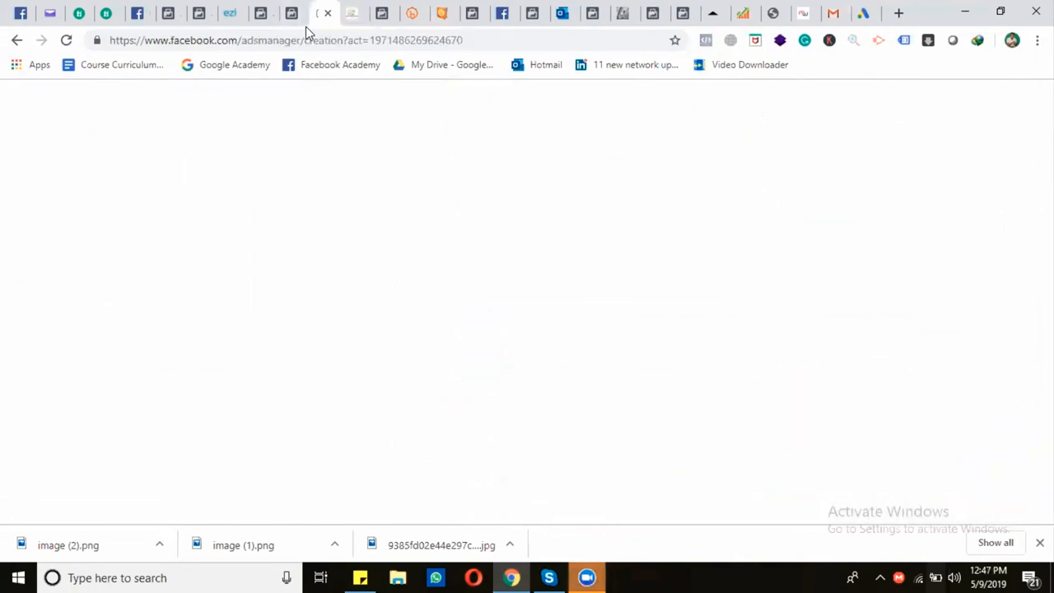
left_click(442, 264)
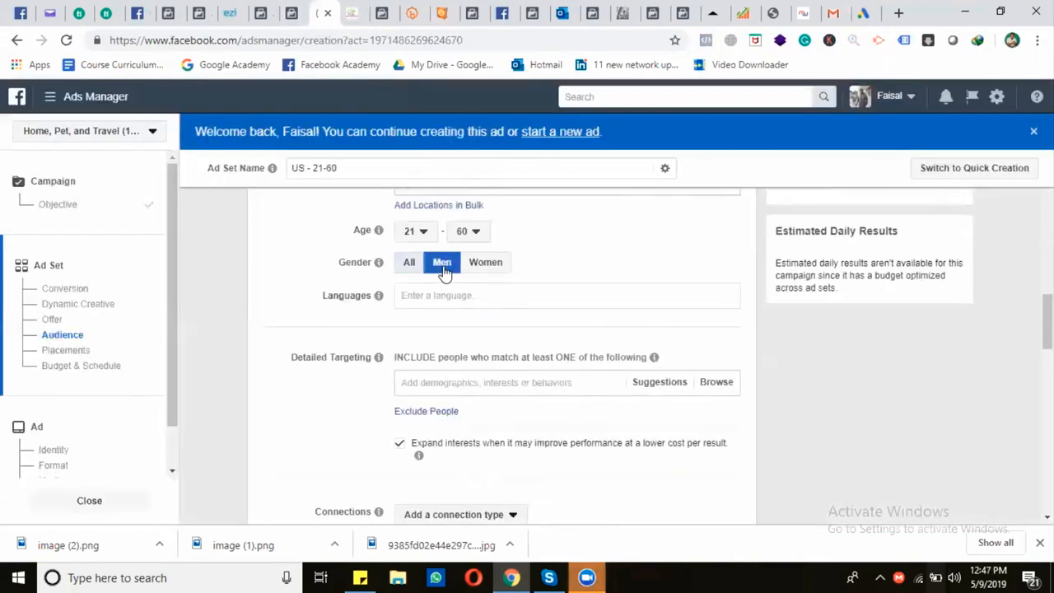
left_click(400, 445)
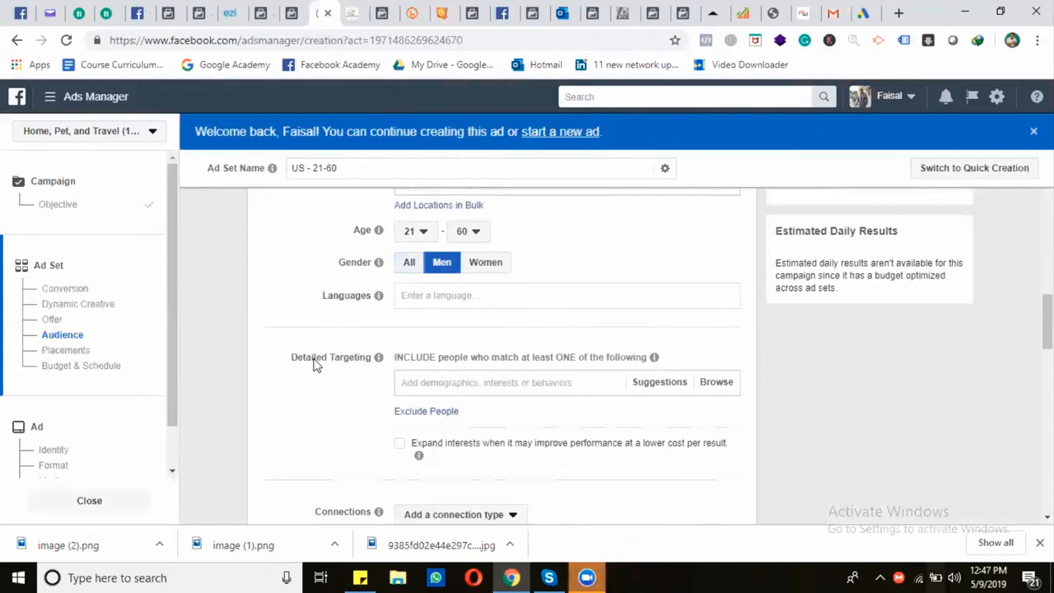
Add the Polo shirt interest to the ad set's detailed targeting
left_click(446, 382)
type("polo")
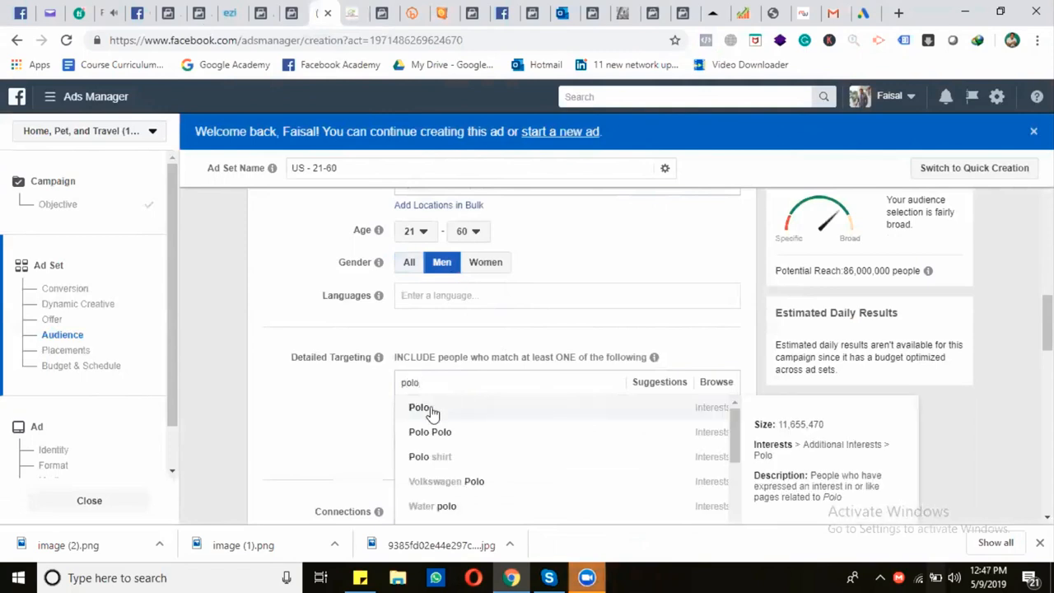
left_click(453, 458)
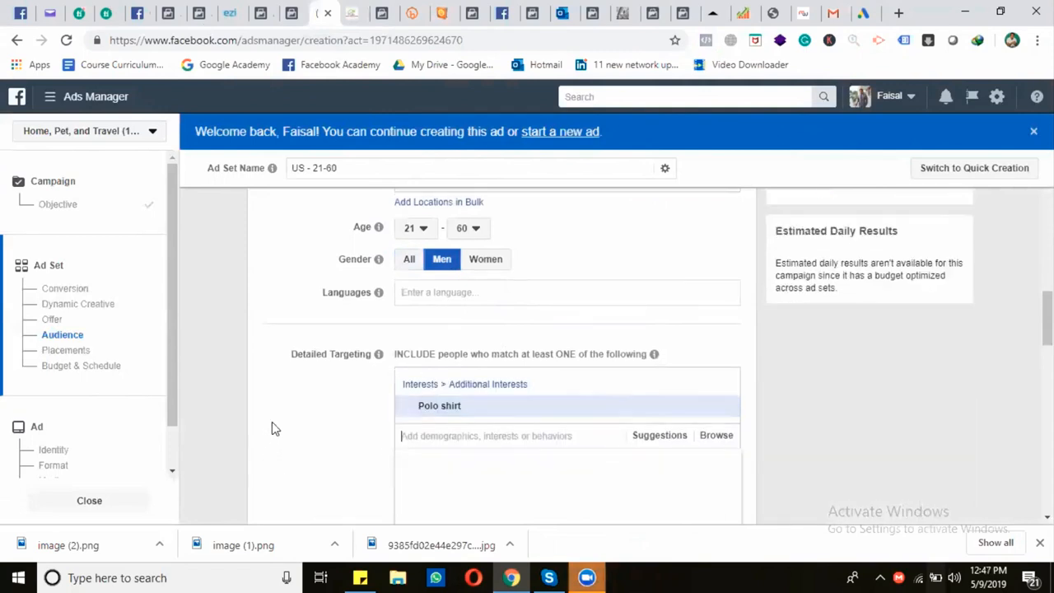
Look through the suggested targeting options and add the T-shirt interest to the included audience
left_click(660, 339)
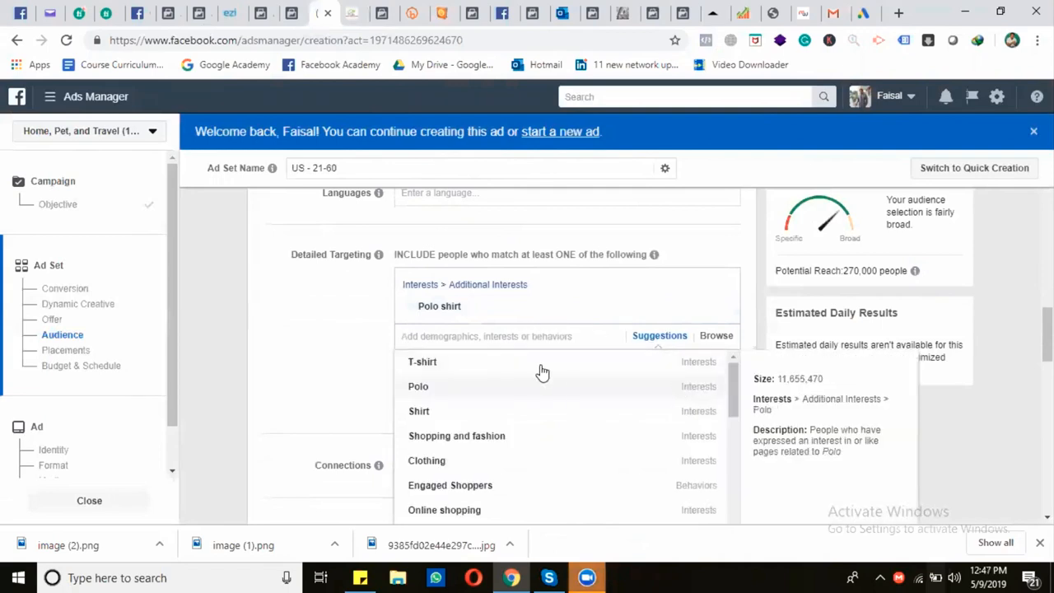
scroll(299, 388, "down", 1)
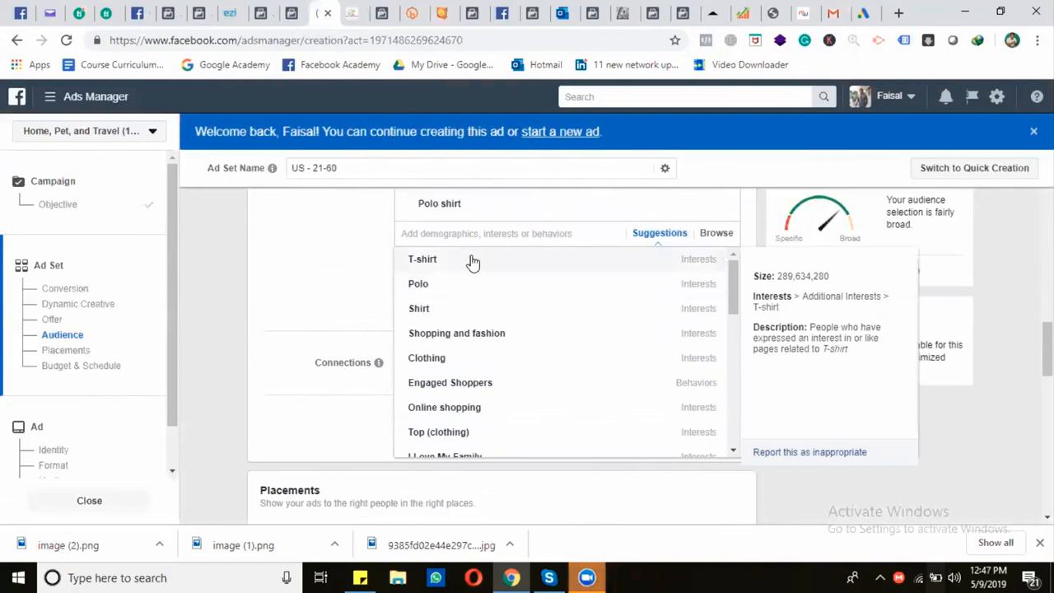
mouse_move(494, 348)
scroll(489, 353, "down", 2)
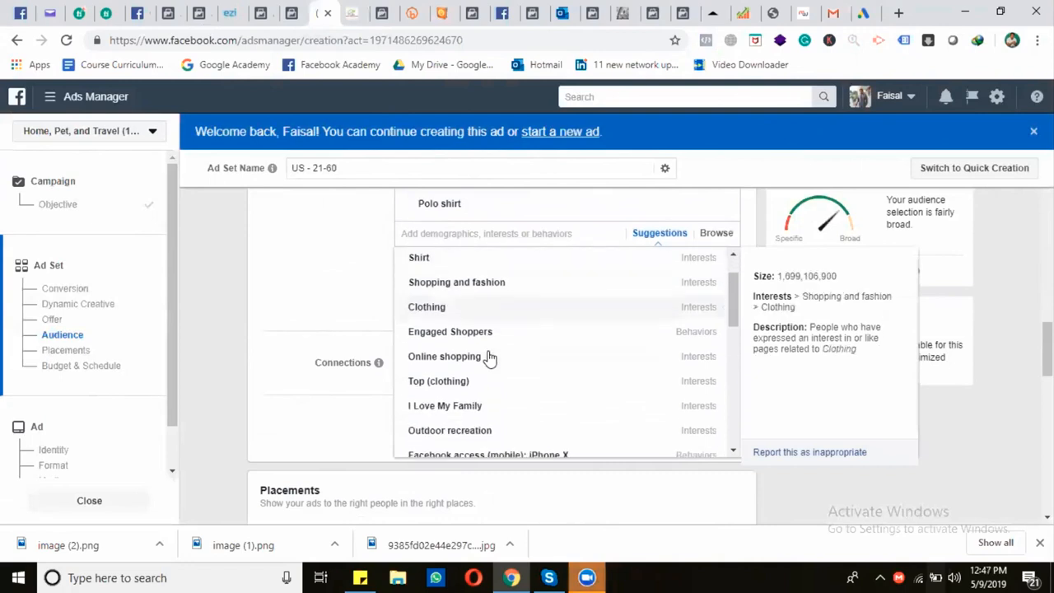
scroll(505, 357, "down", 3)
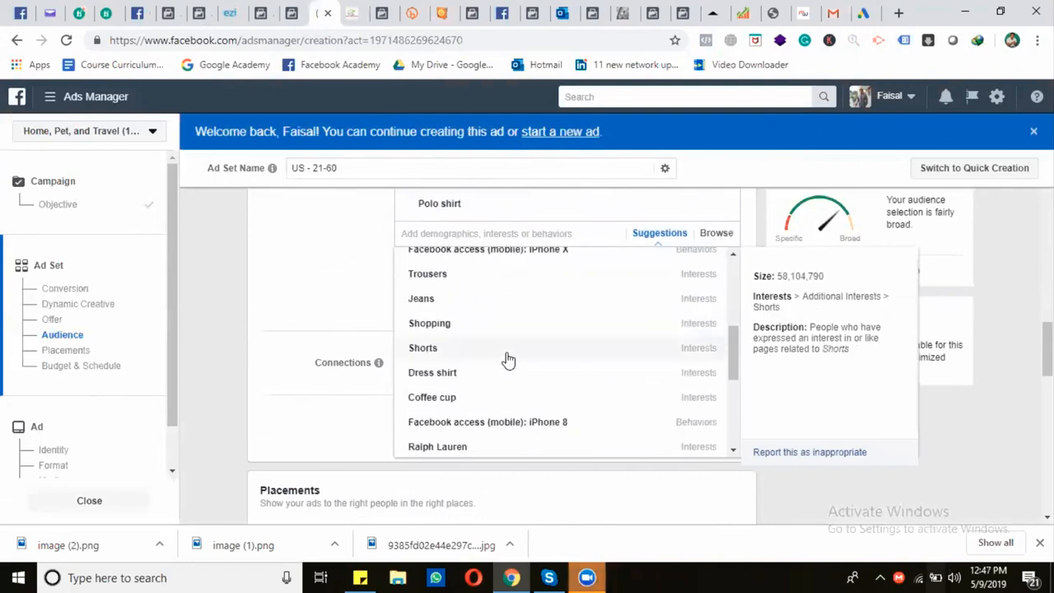
scroll(505, 362, "up", 5)
scroll(404, 359, "up", 1)
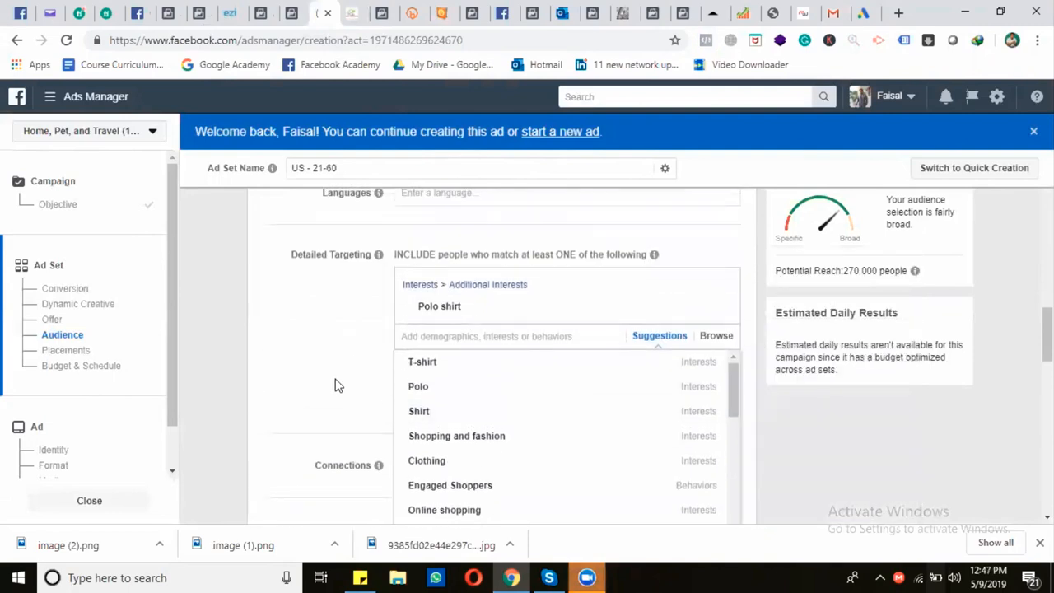
left_click(420, 370)
scroll(364, 346, "down", 1)
left_click(344, 304)
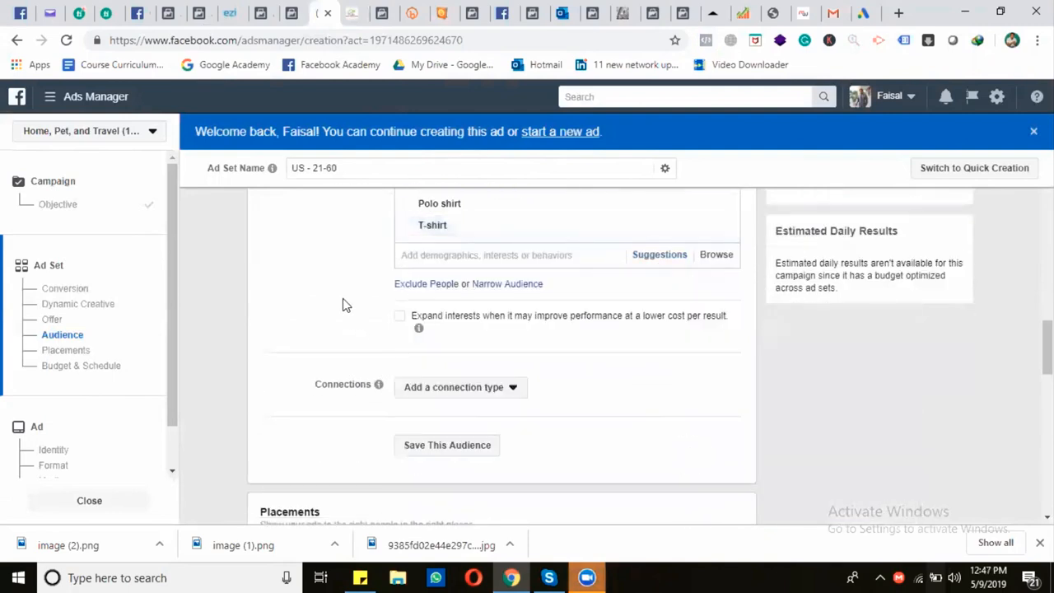
Narrow the audience to people who must also match the Engaged Shoppers purchase behavior
left_click(507, 285)
left_click(494, 307)
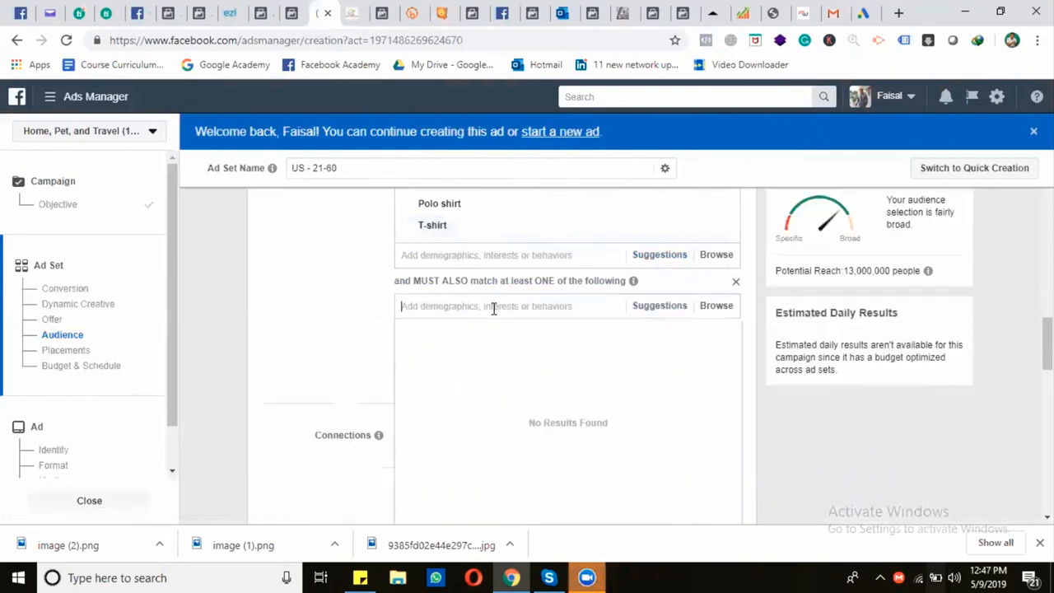
type("engaged shop")
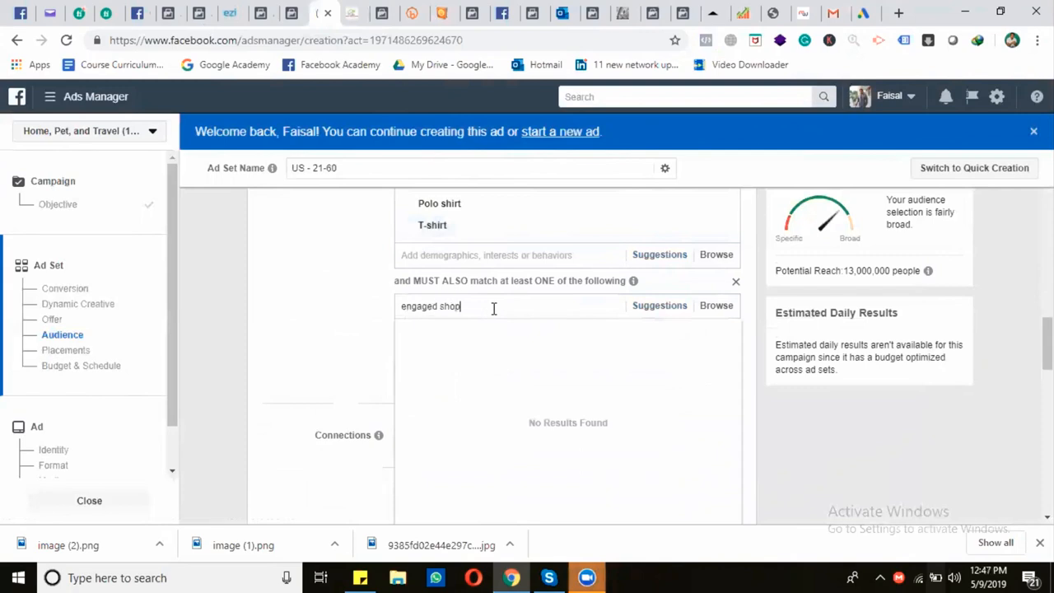
left_click(480, 336)
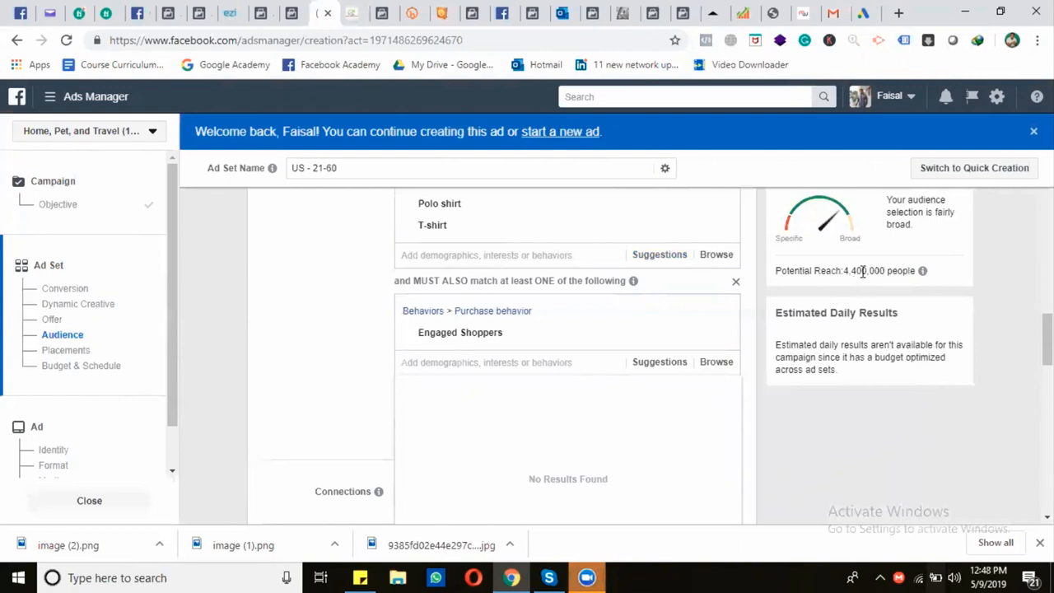
left_click(278, 329)
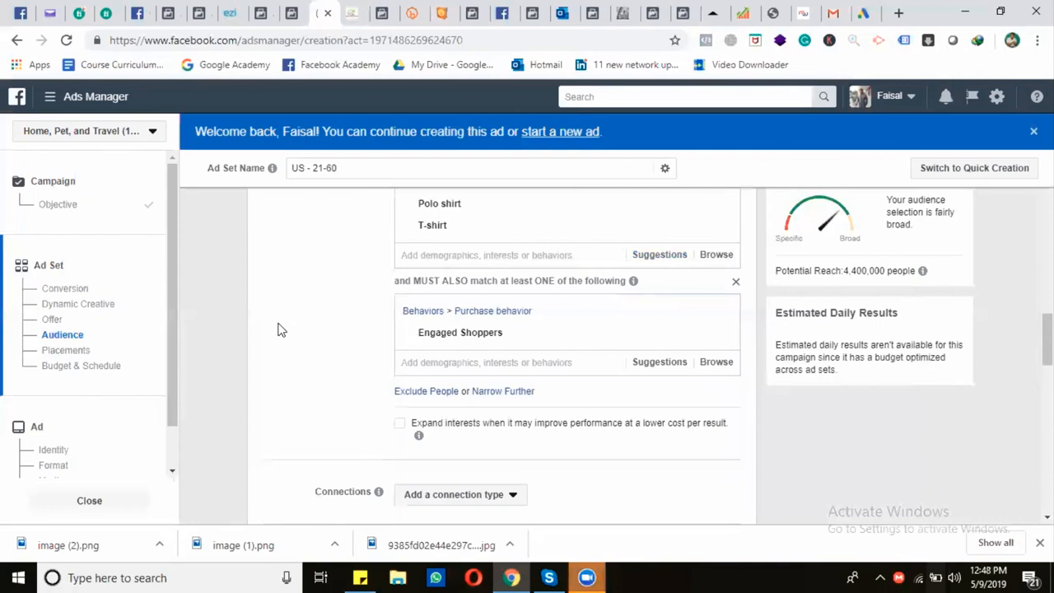
Review the connection types available for the audience without adding one
scroll(293, 344, "down", 3)
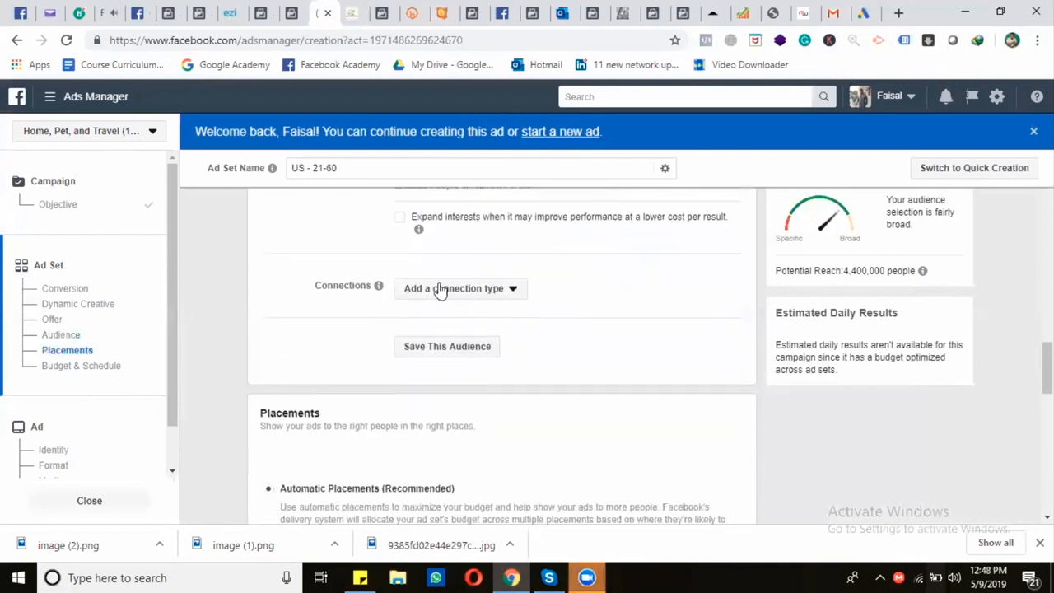
left_click(435, 293)
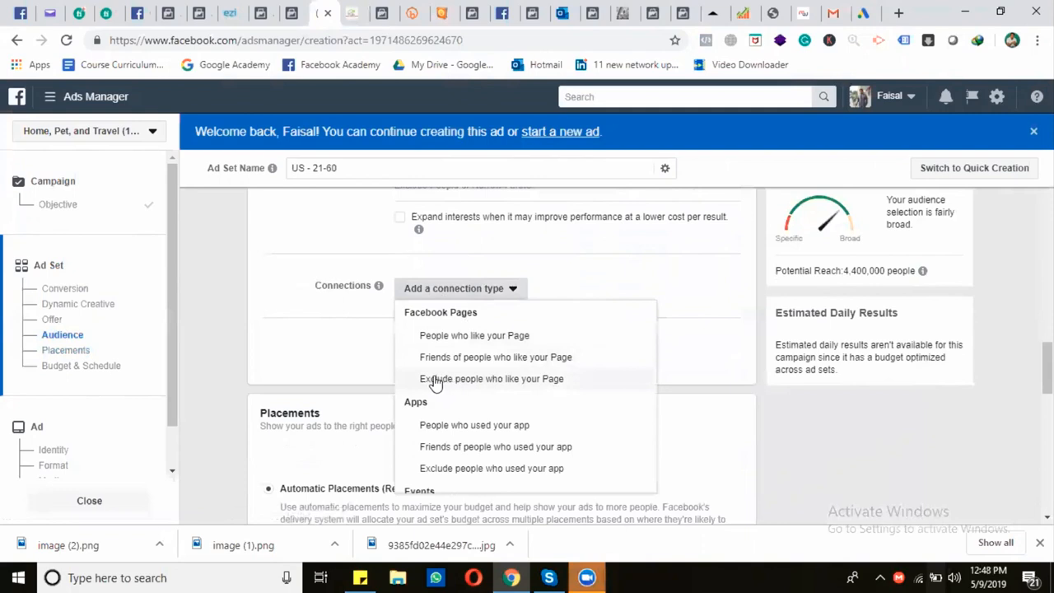
left_click(340, 329)
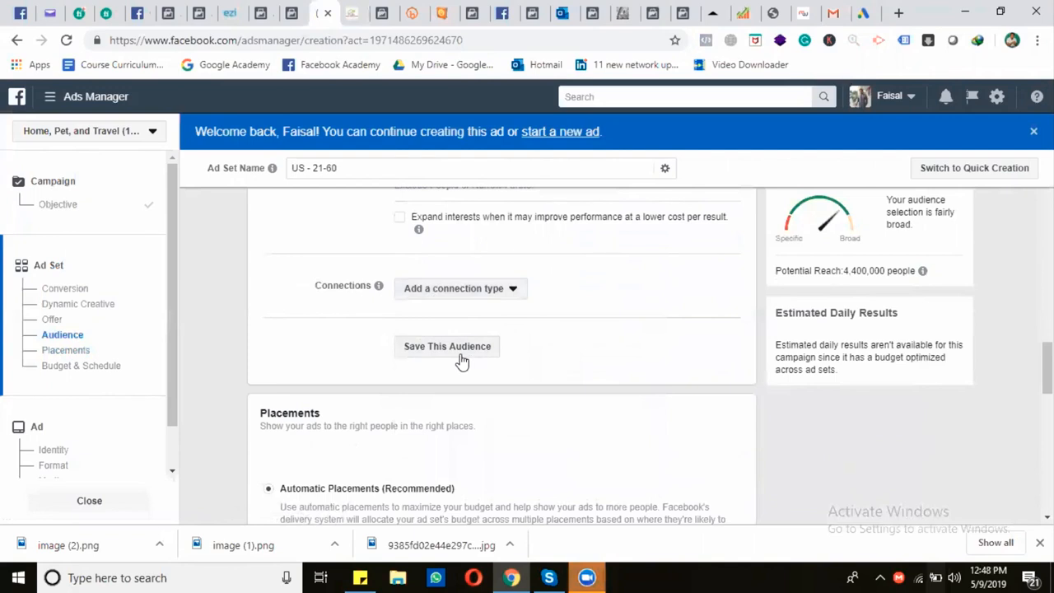
Switch the ad set from automatic to edited placements and limit the device types to Mobile
scroll(428, 353, "down", 2)
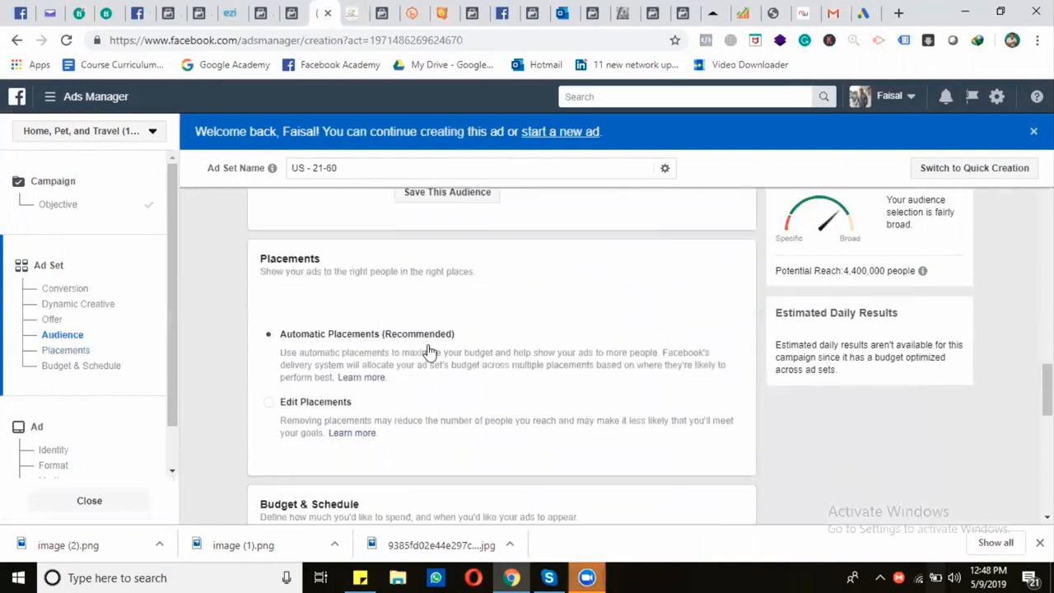
scroll(428, 352, "down", 1)
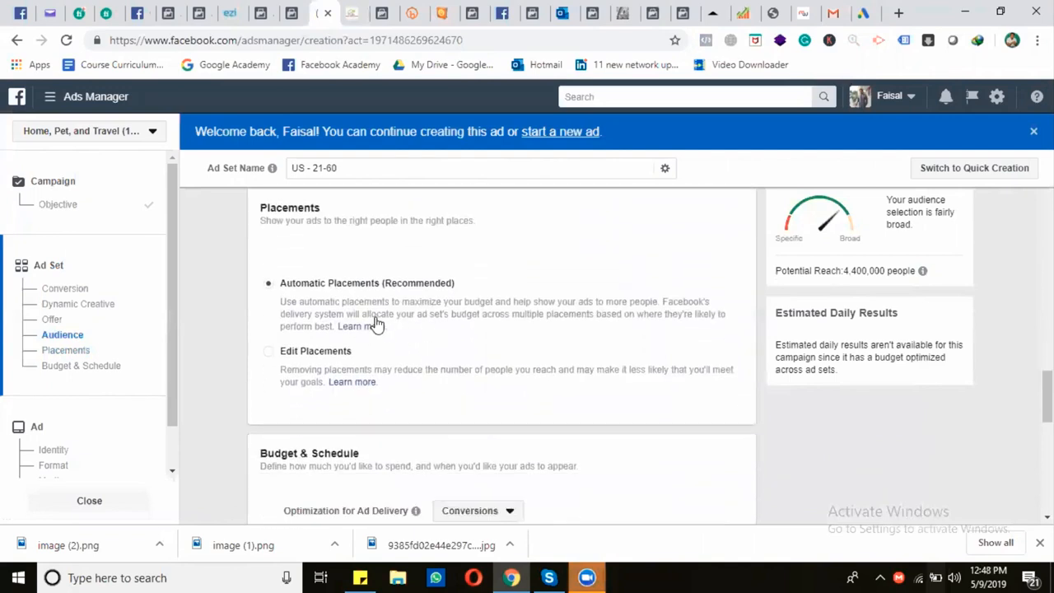
left_click(287, 355)
scroll(419, 339, "down", 2)
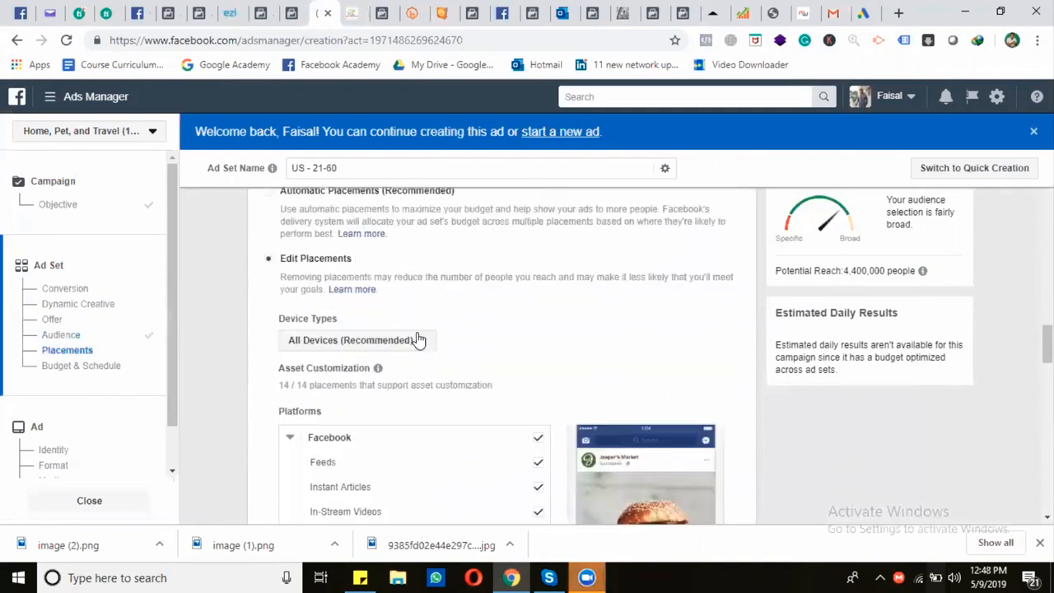
scroll(397, 296, "down", 1)
left_click(400, 278)
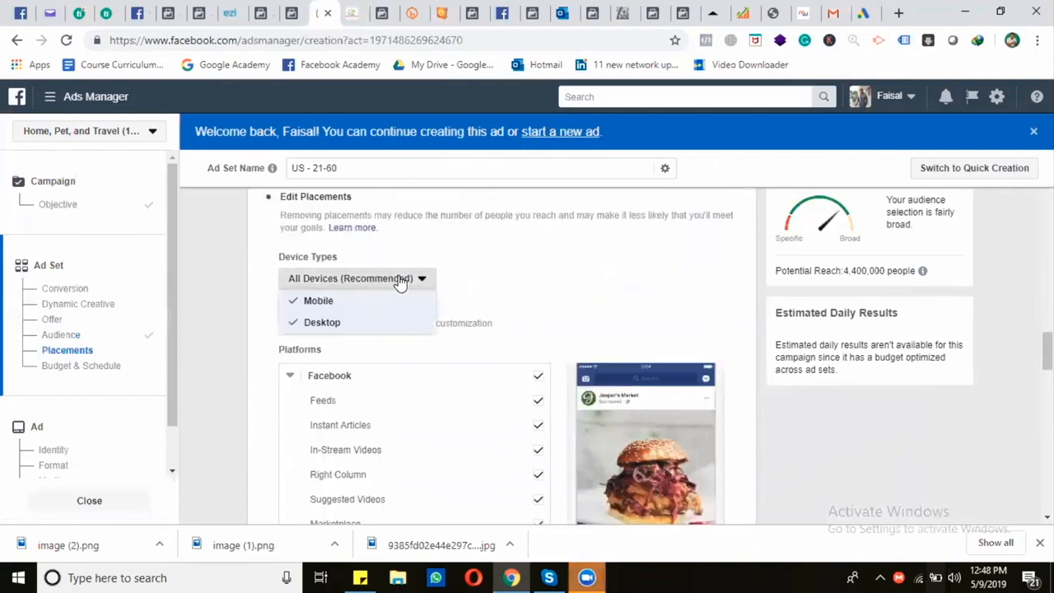
left_click(339, 323)
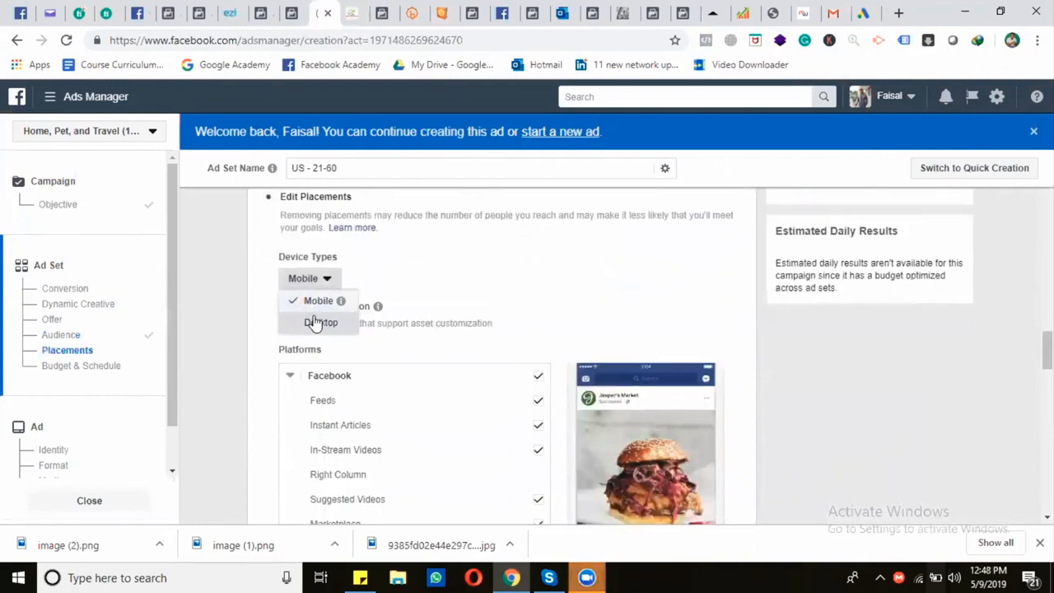
Keep only Feeds among the Facebook placements, excluding Instant Articles, In-Stream Videos, Suggested Videos, Marketplace and Stories
scroll(502, 337, "down", 2)
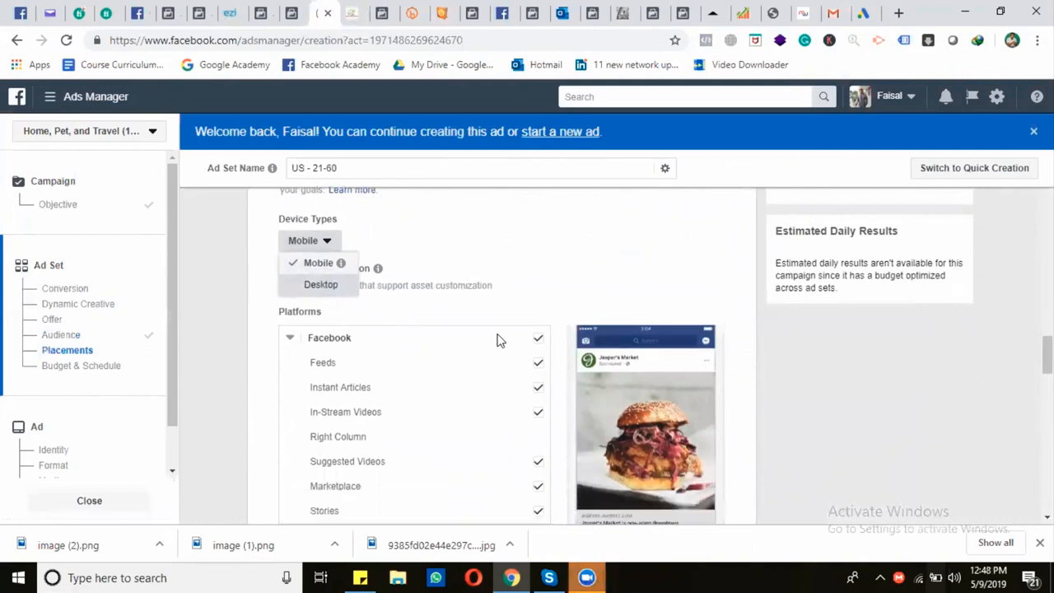
left_click(537, 326)
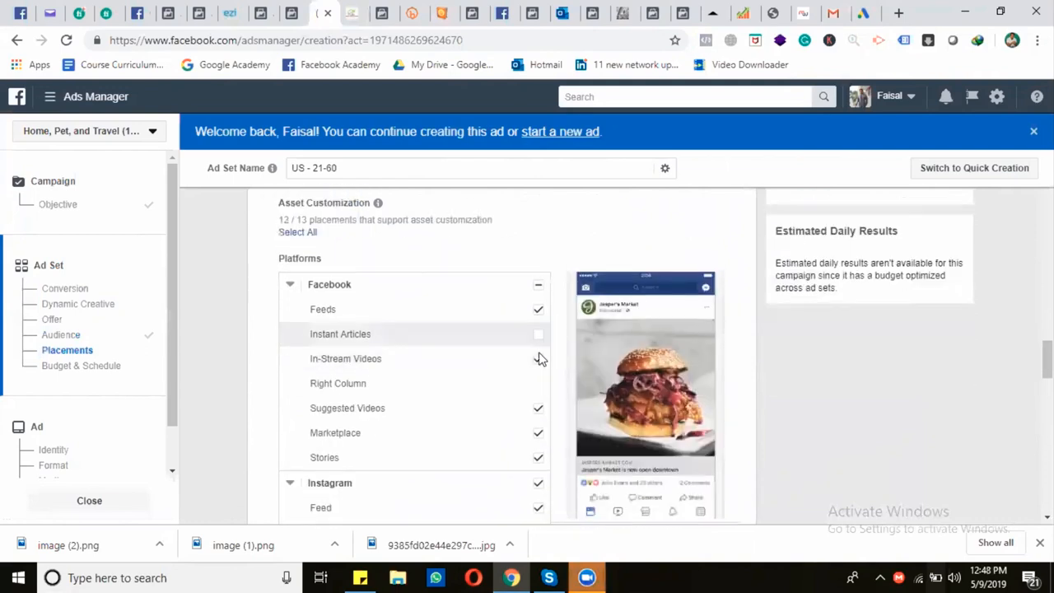
left_click(538, 359)
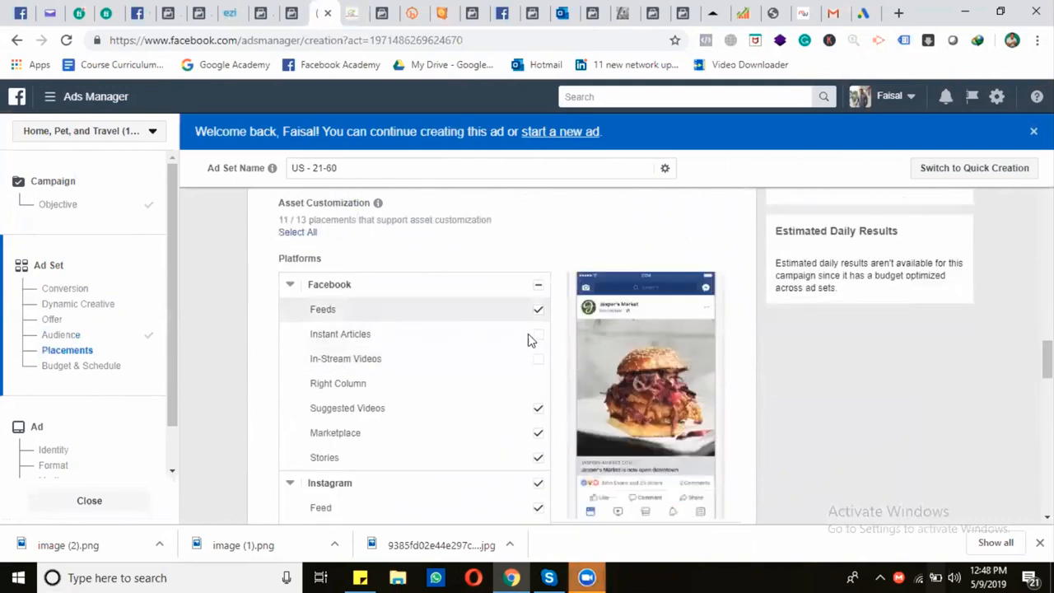
left_click(539, 434)
Exclude Instagram Stories and all Audience Network and Messenger placements, keeping Instagram Feed
scroll(496, 428, "down", 2)
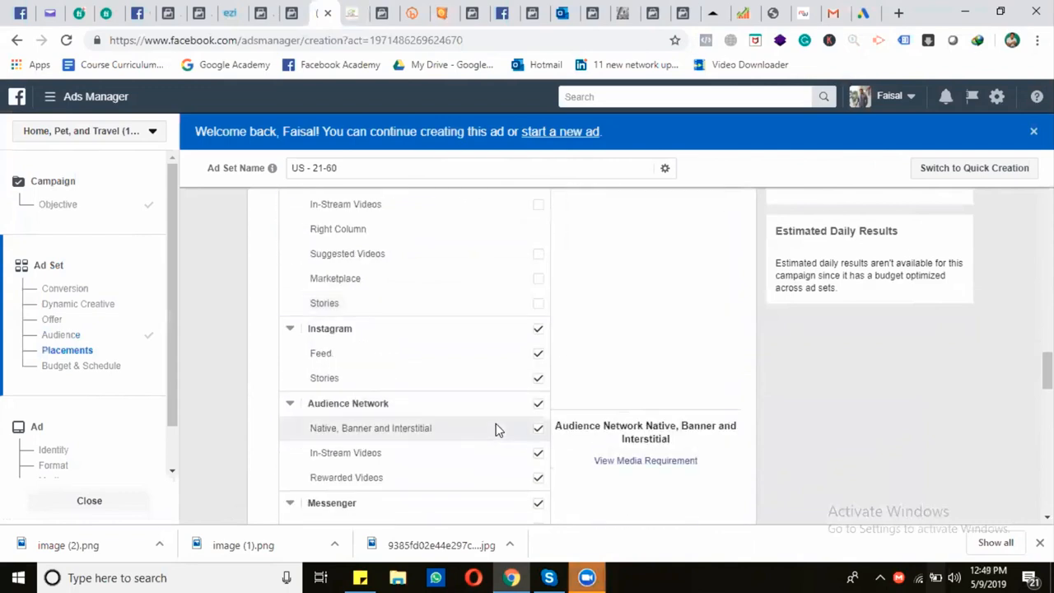
left_click(539, 381)
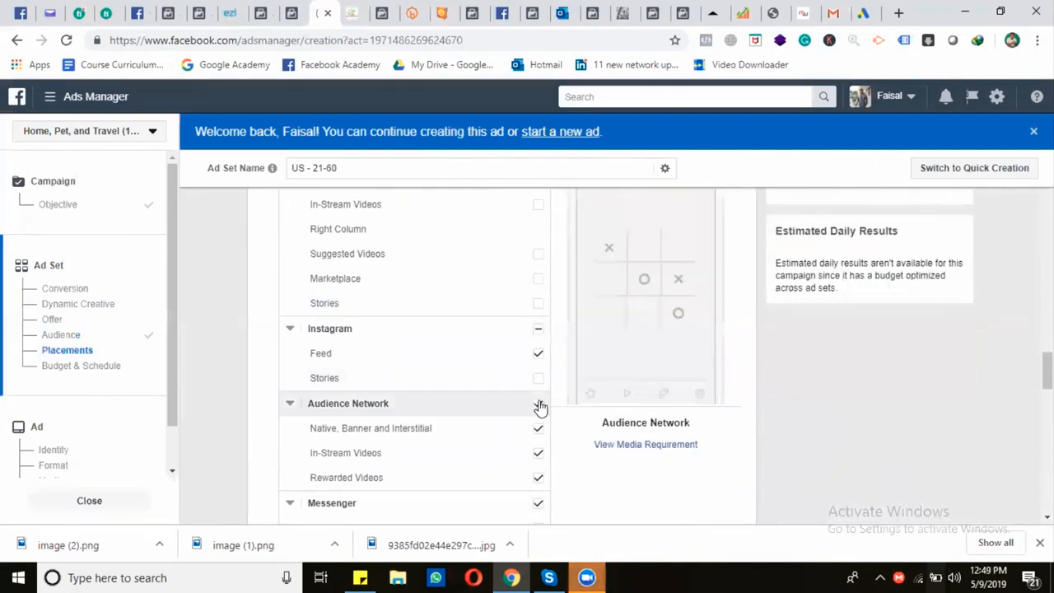
left_click(537, 406)
scroll(537, 409, "down", 1)
left_click(537, 405)
Review the ad set's remaining placement, budget and schedule settings and continue to the ad setup
scroll(535, 409, "down", 3)
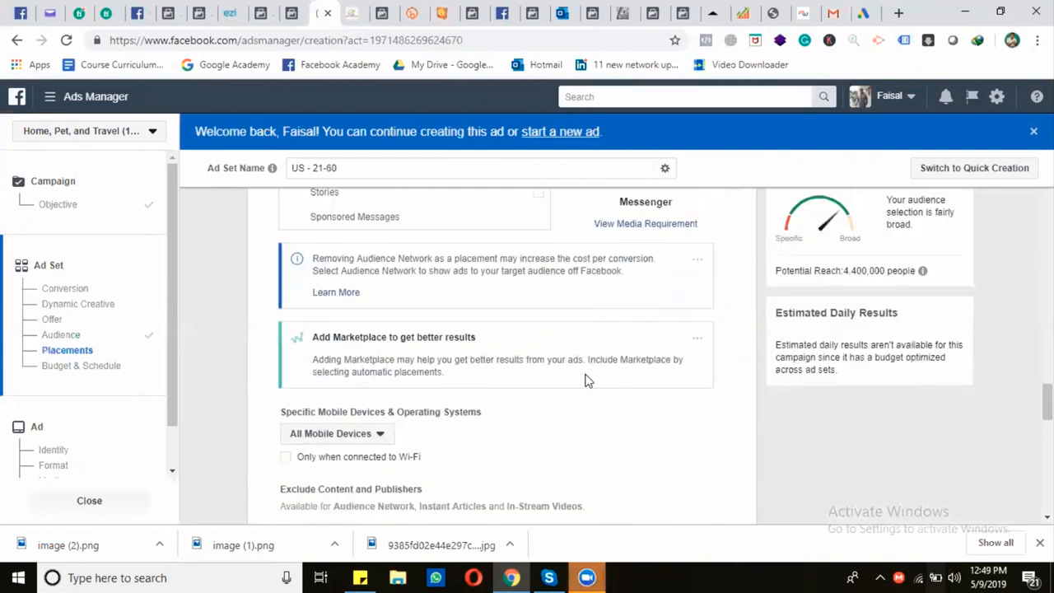
scroll(560, 370, "down", 2)
scroll(486, 349, "down", 7)
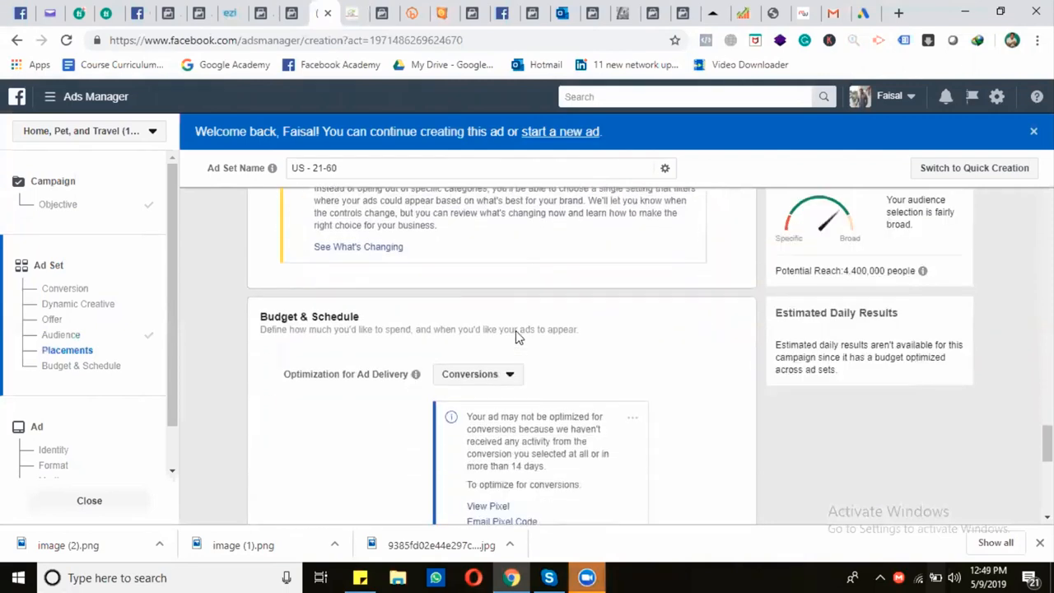
scroll(492, 332, "down", 3)
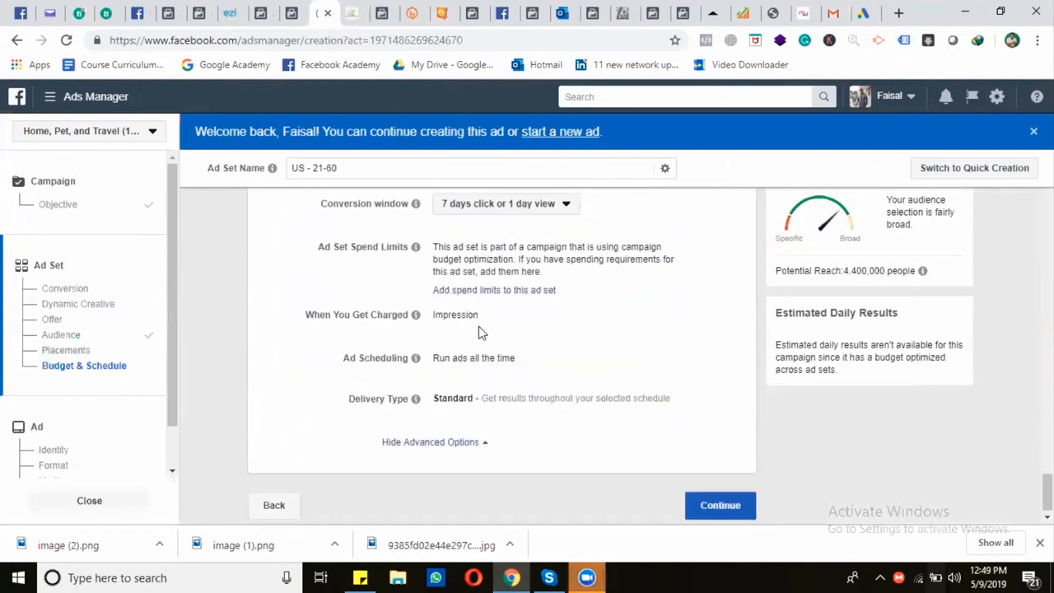
left_click(705, 512)
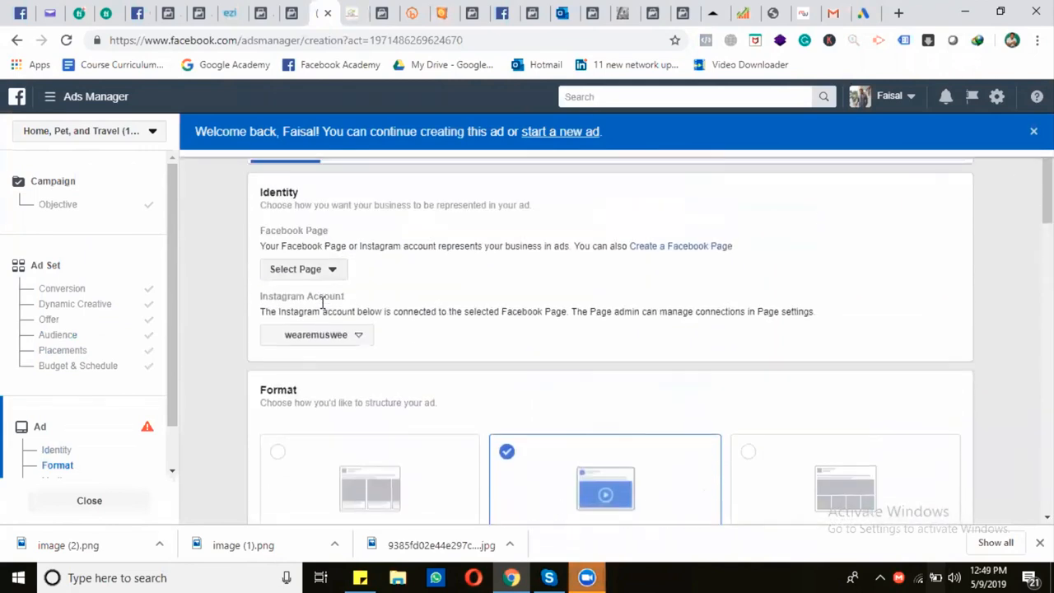
Find the Home, Pets, and Travel page by searching for "pet" and set it as the ad's Facebook Page
left_click(329, 271)
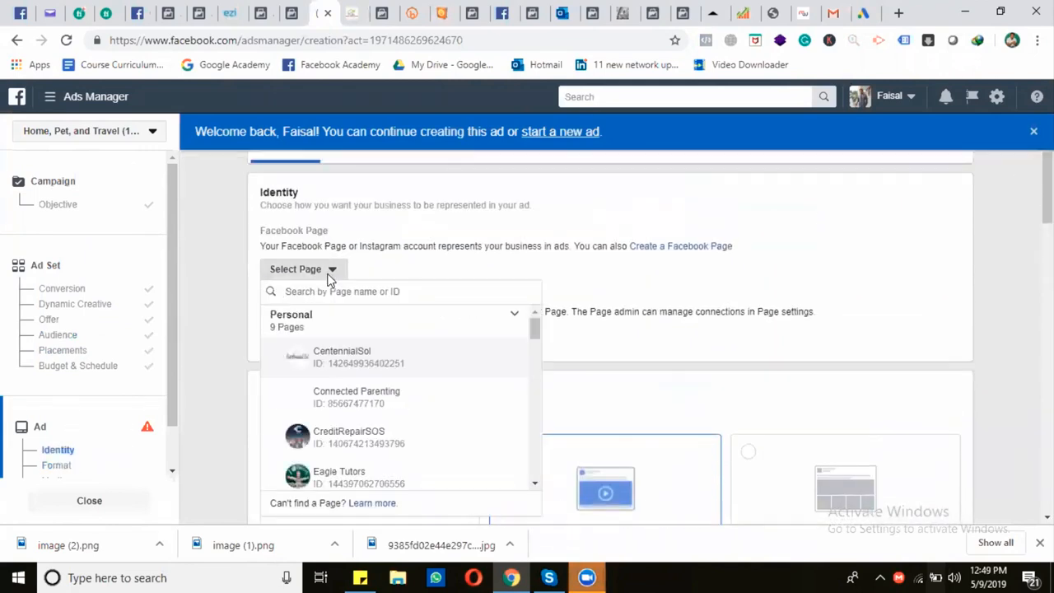
type("ta")
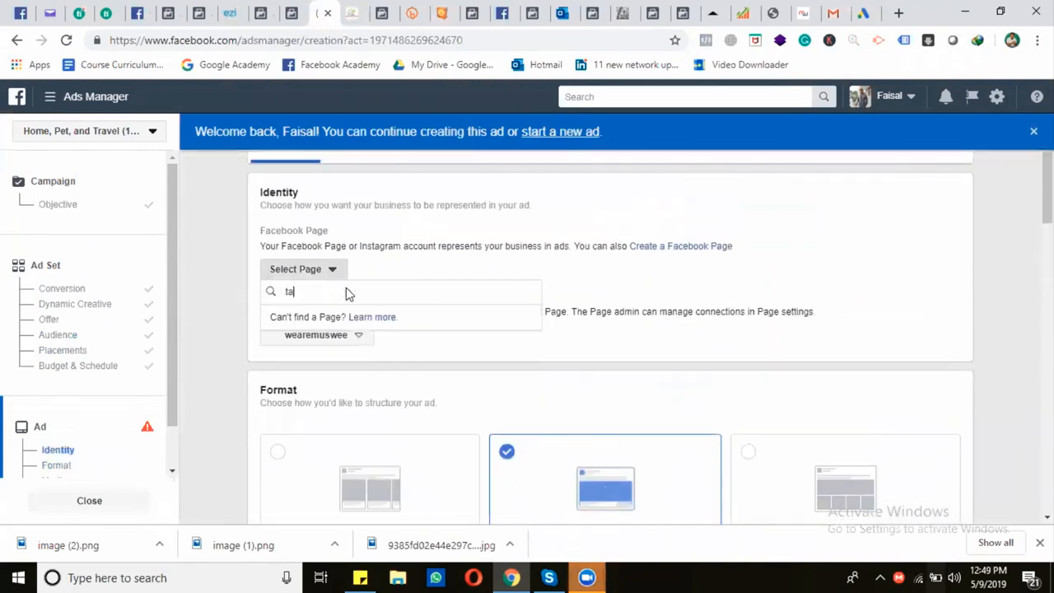
key("BackSpace")
key("BackSpace")
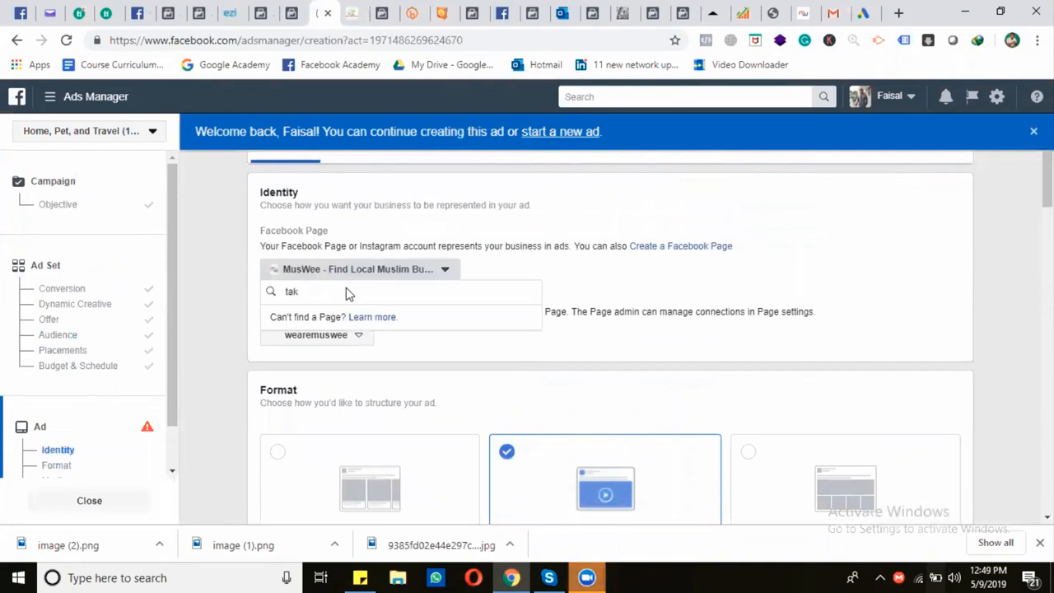
type("pet")
key("BackSpace")
key("BackSpace")
key("BackSpace")
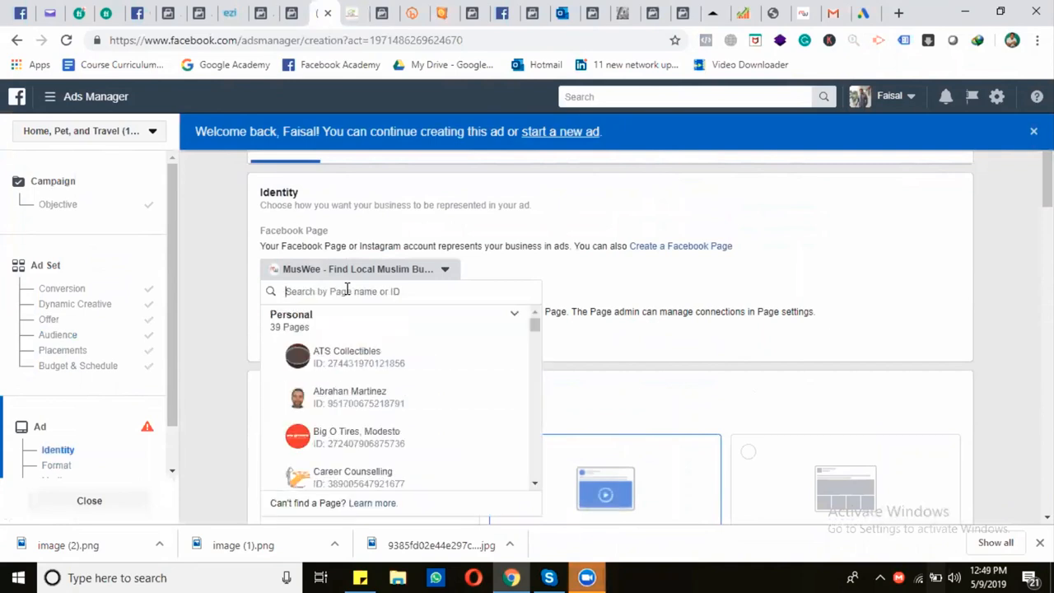
type("hom")
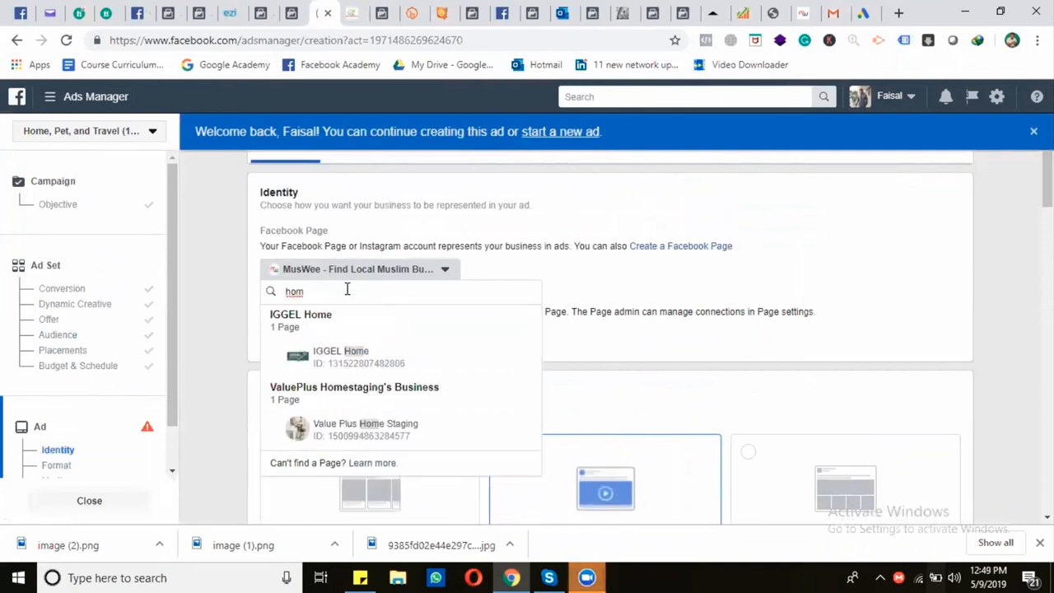
key("BackSpace")
key("BackSpace")
key("BackSpace")
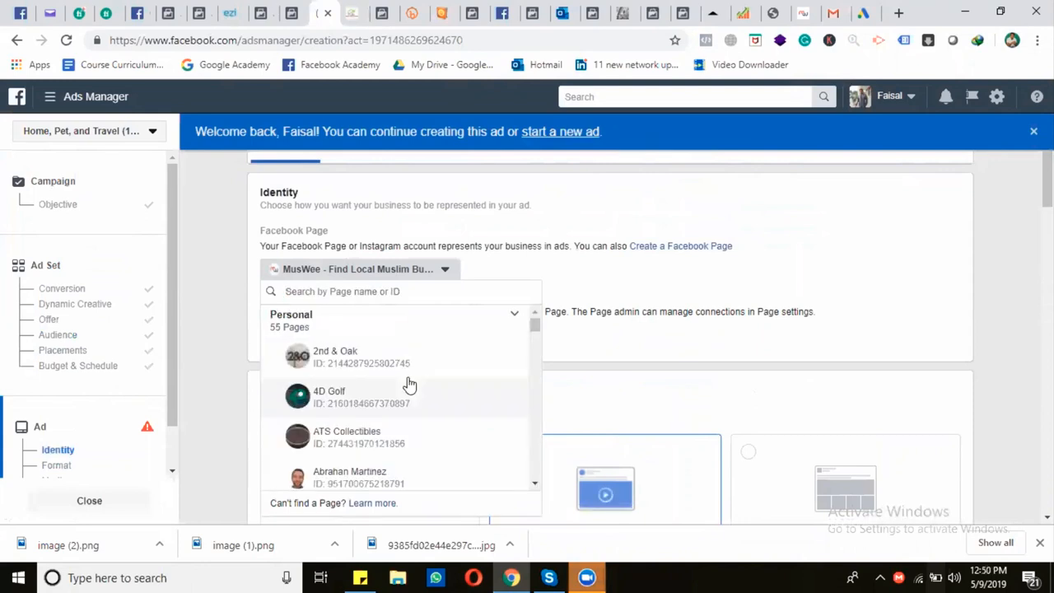
type("pet")
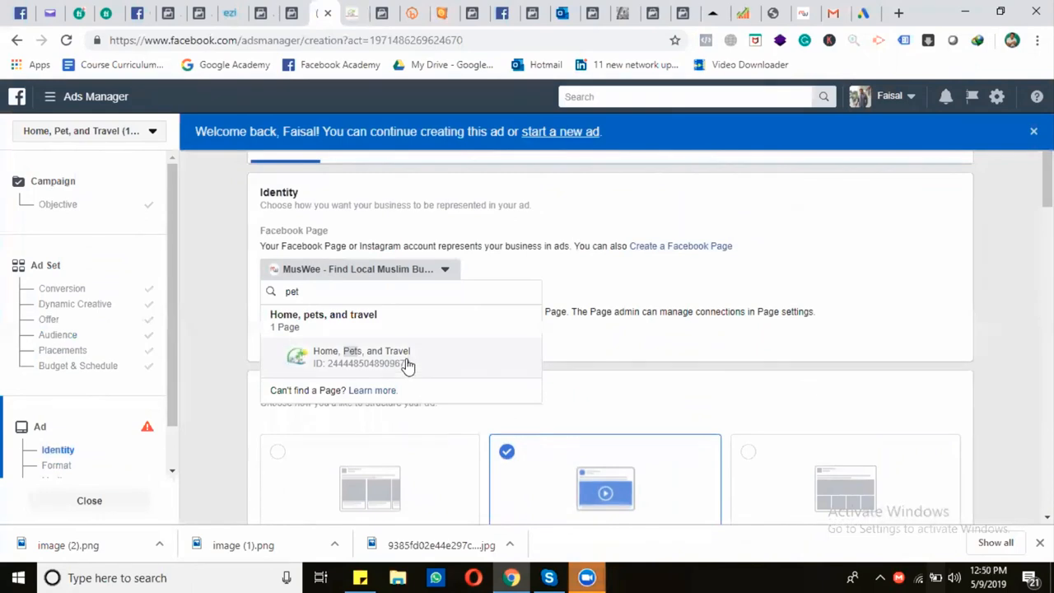
left_click(411, 363)
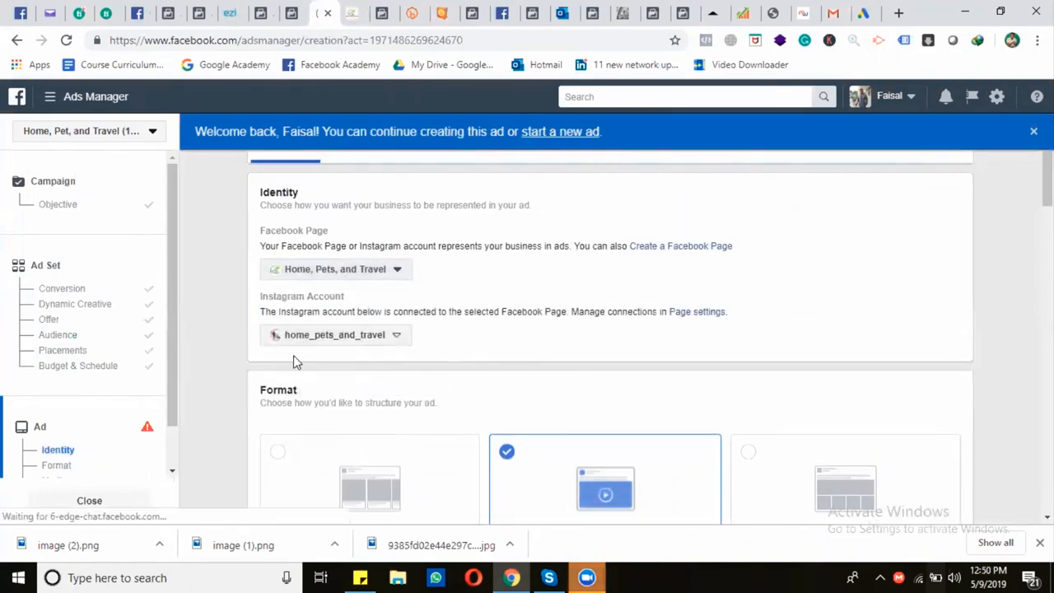
Start an image upload for the single-image ad and browse to the clients folder under Freelancing on drive D
scroll(216, 365, "down", 1)
scroll(217, 371, "down", 3)
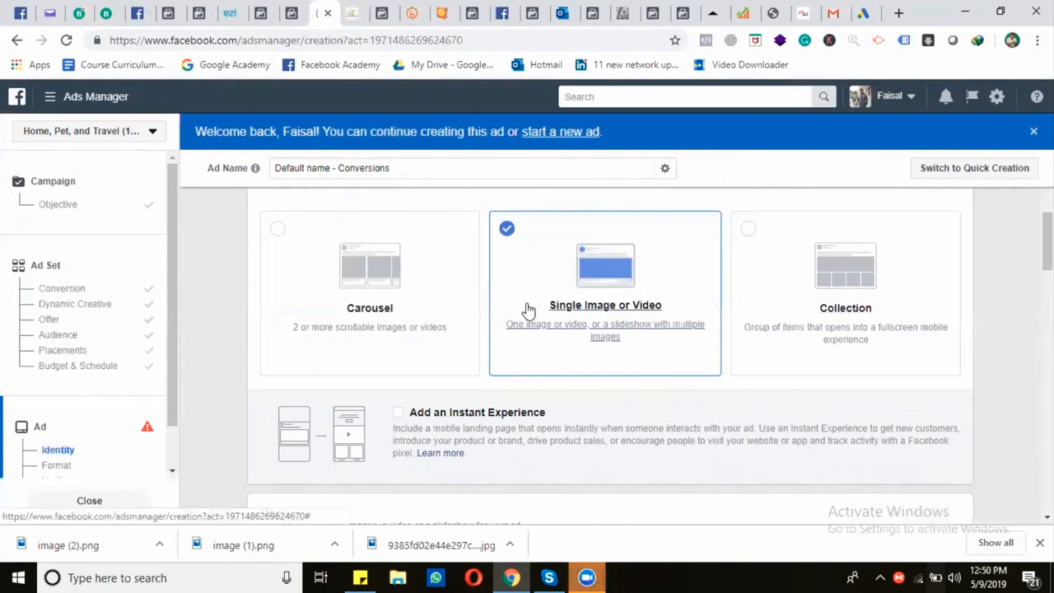
scroll(528, 309, "down", 4)
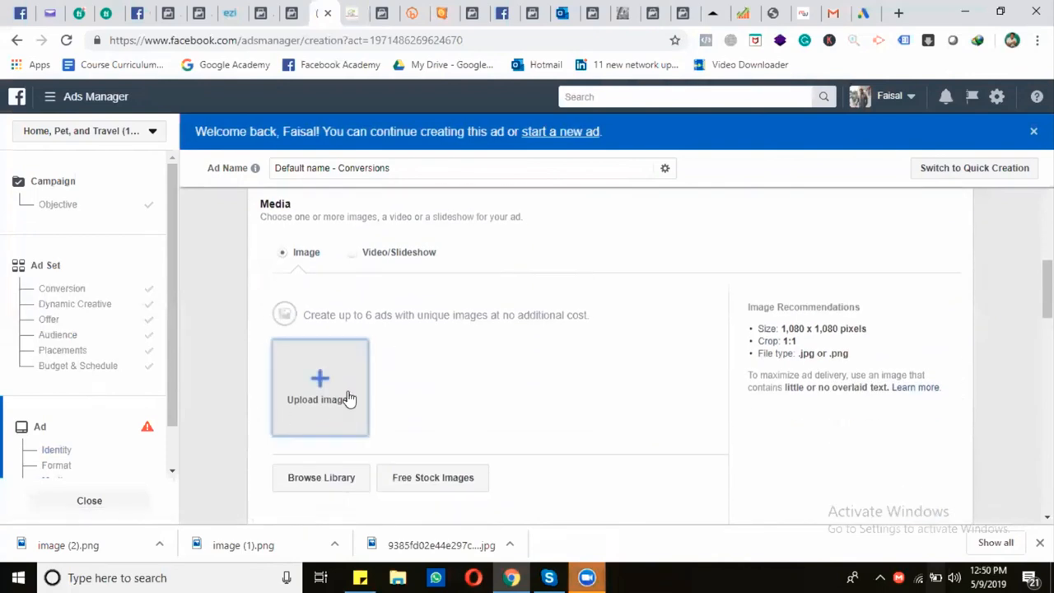
left_click(348, 397)
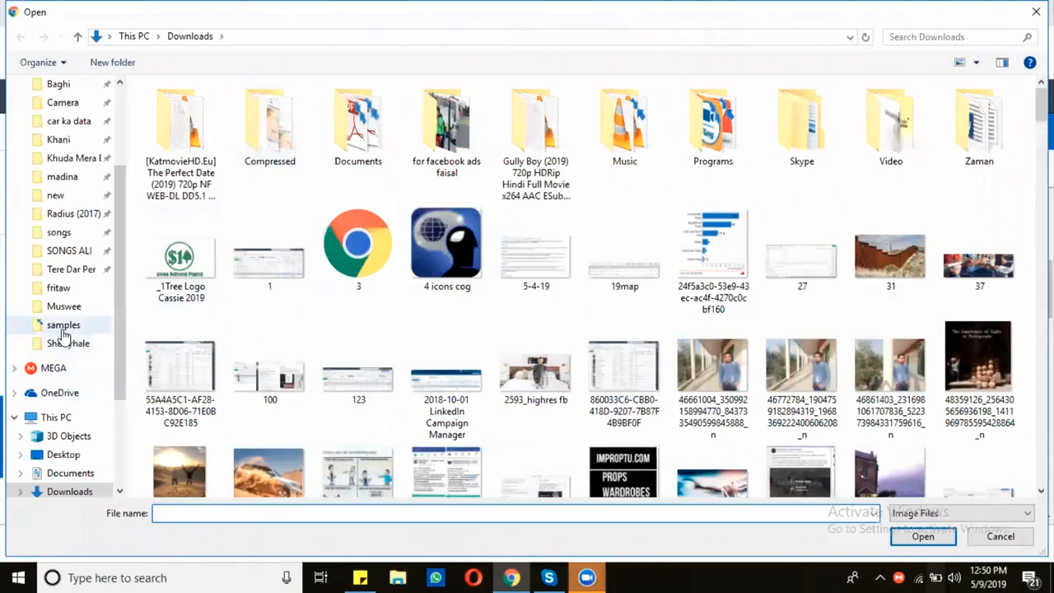
left_click(67, 342)
left_click(285, 39)
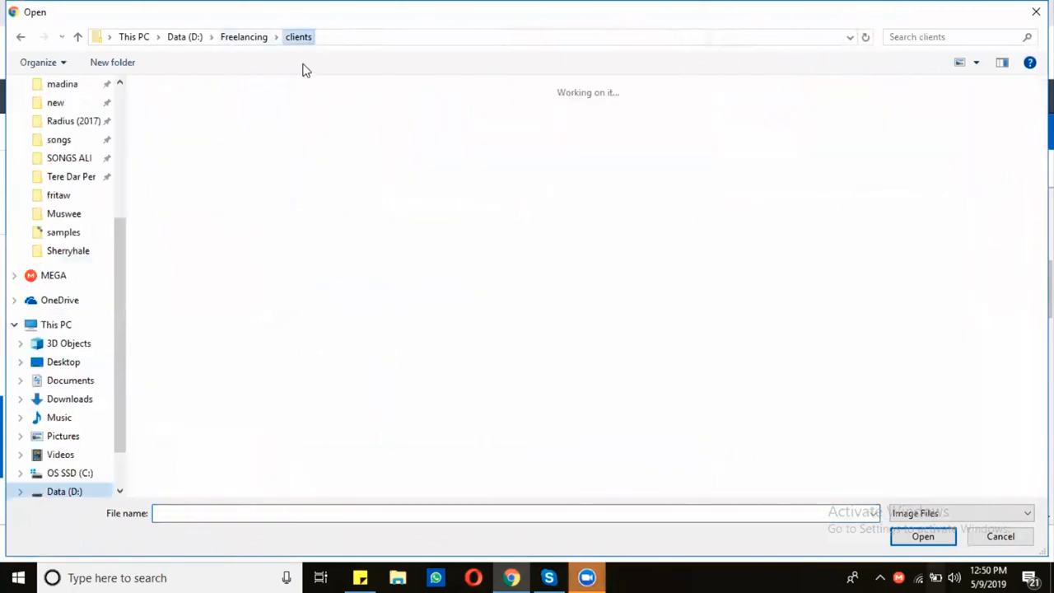
key("Right")
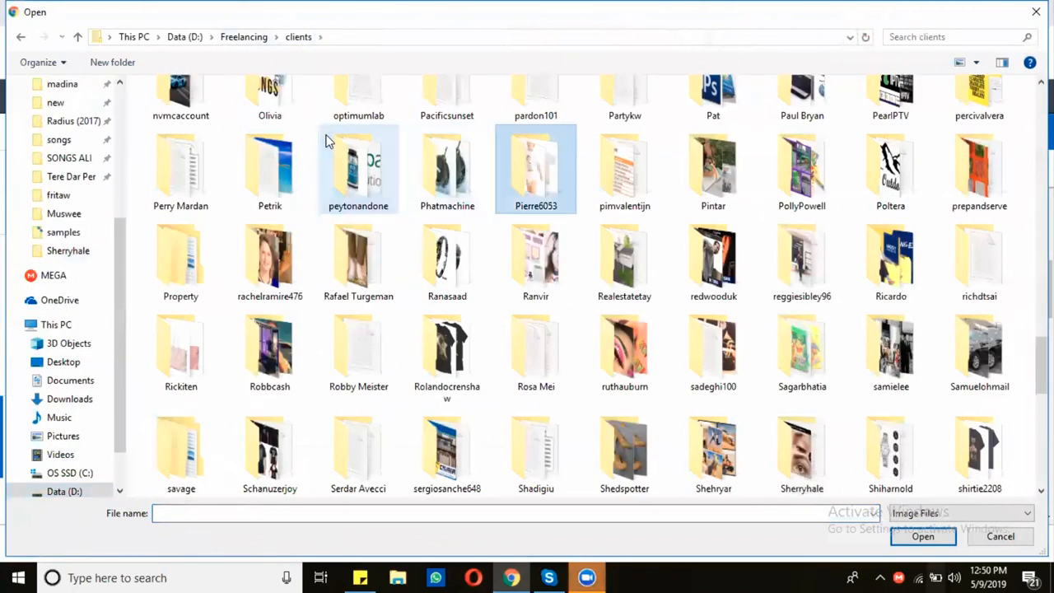
key("Right")
key("Right")
key("Right")
key("Right")
key("Right")
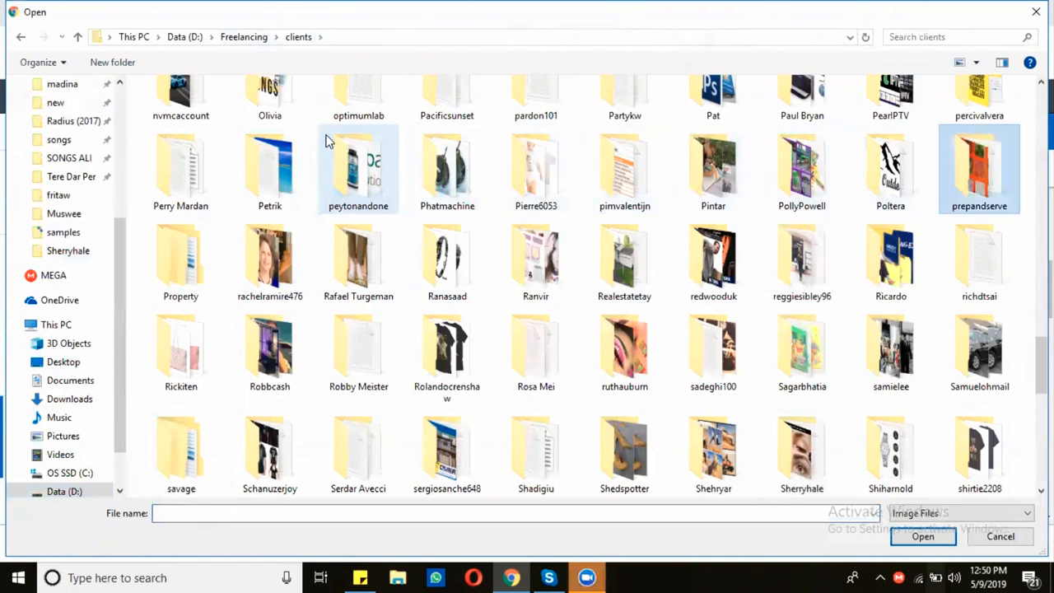
key("Right")
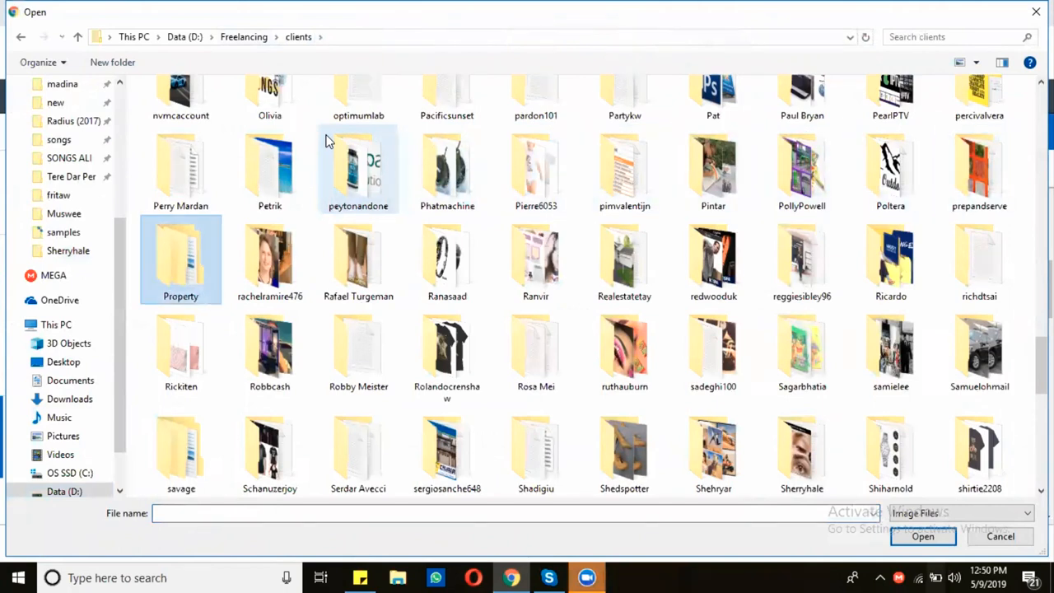
key("p")
key("p")
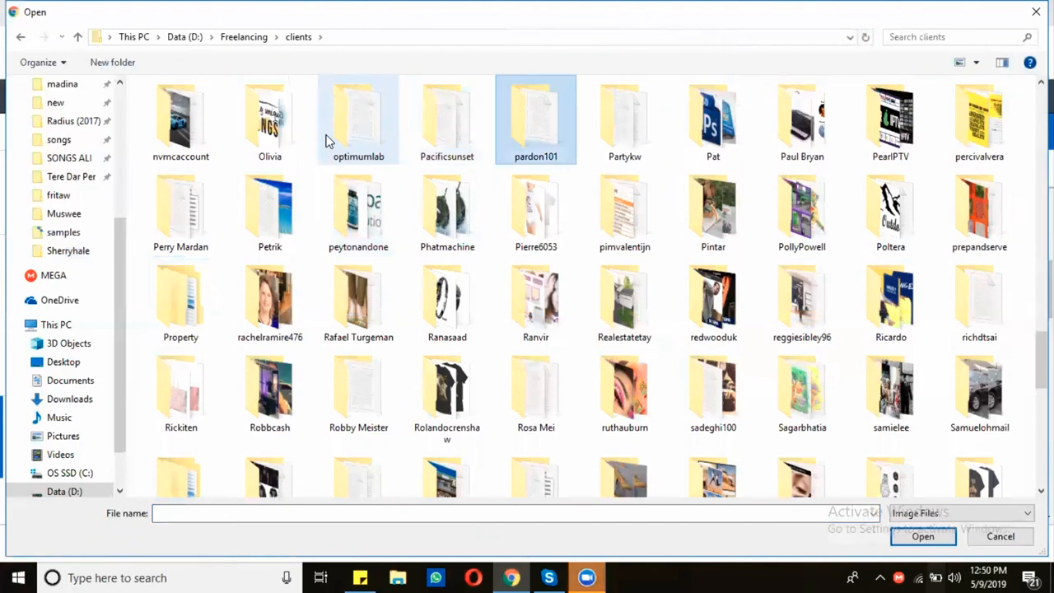
Search the clients folder for "pi", open the matching client's folder and upload the white polo shirt image
left_click(930, 37)
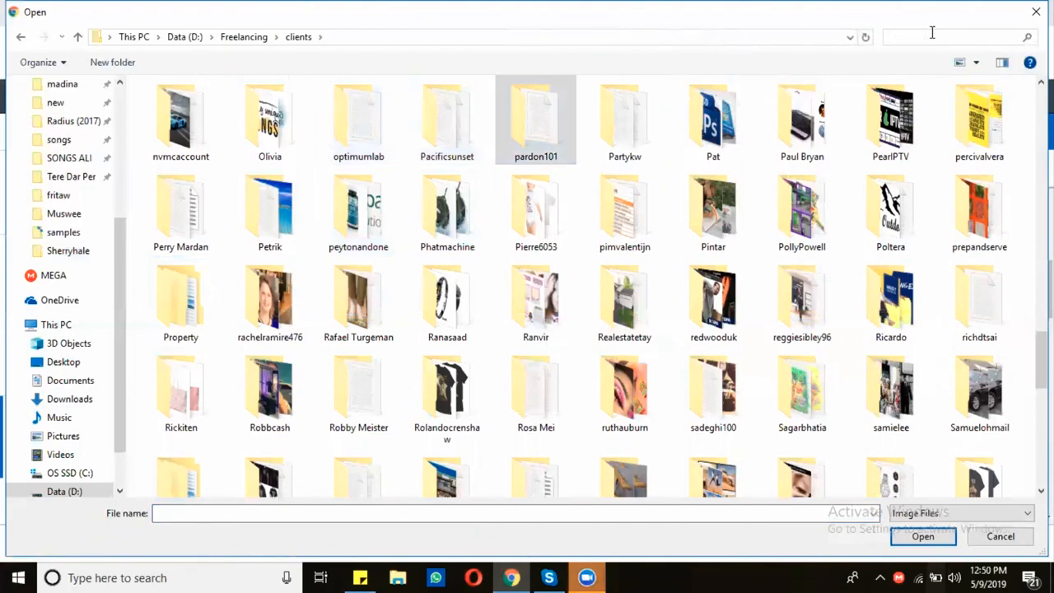
type("pi")
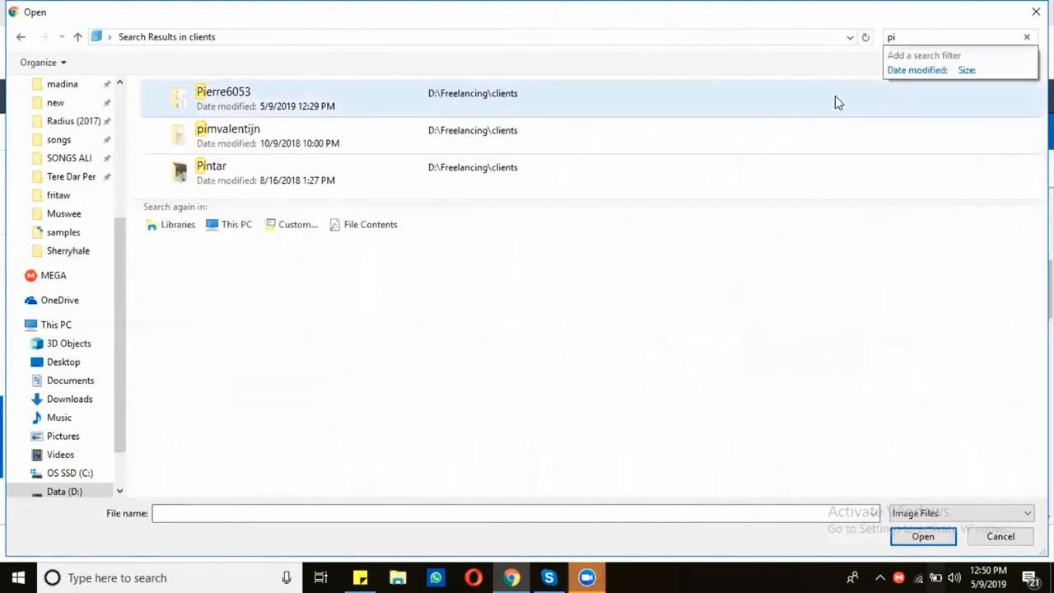
left_click(333, 110)
double_click(333, 110)
double_click(667, 144)
Copy the first sentence of the polo shirt's product page description into the ad's Text field
scroll(474, 371, "down", 3)
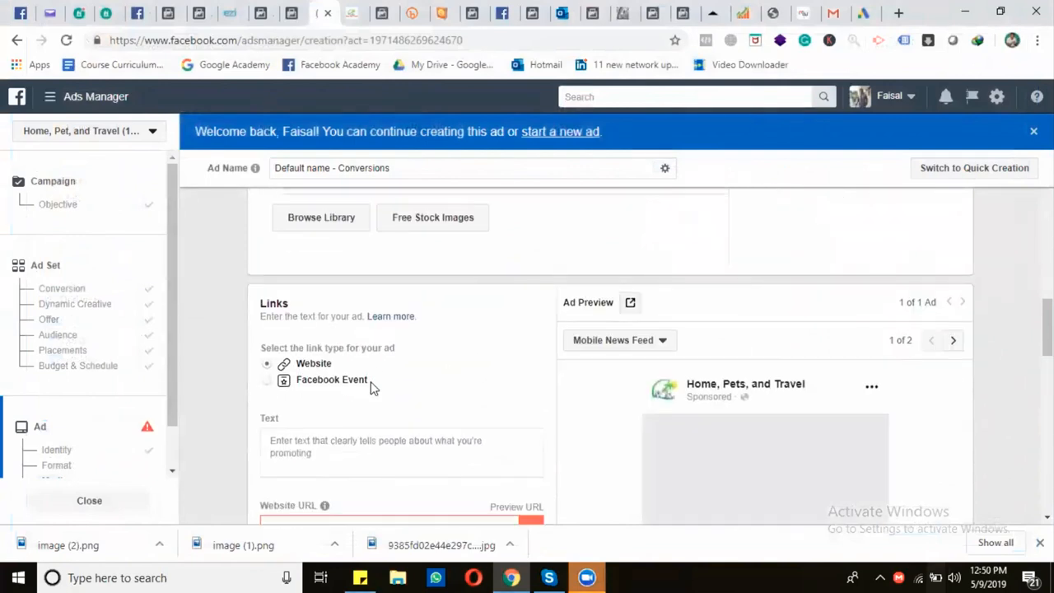
scroll(371, 384, "down", 2)
left_click(282, 288)
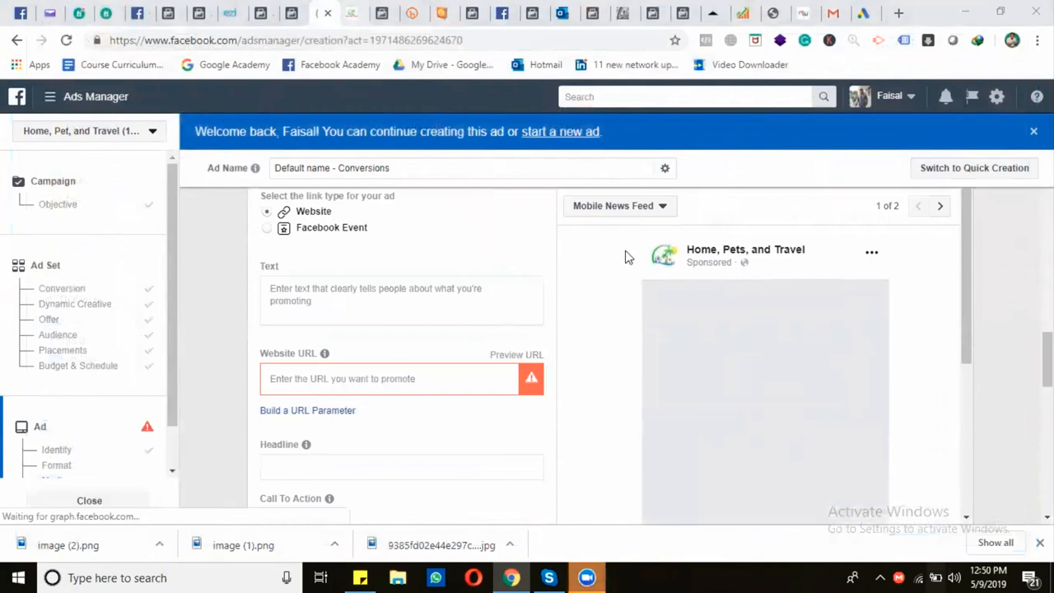
left_click(352, 12)
scroll(607, 287, "down", 7)
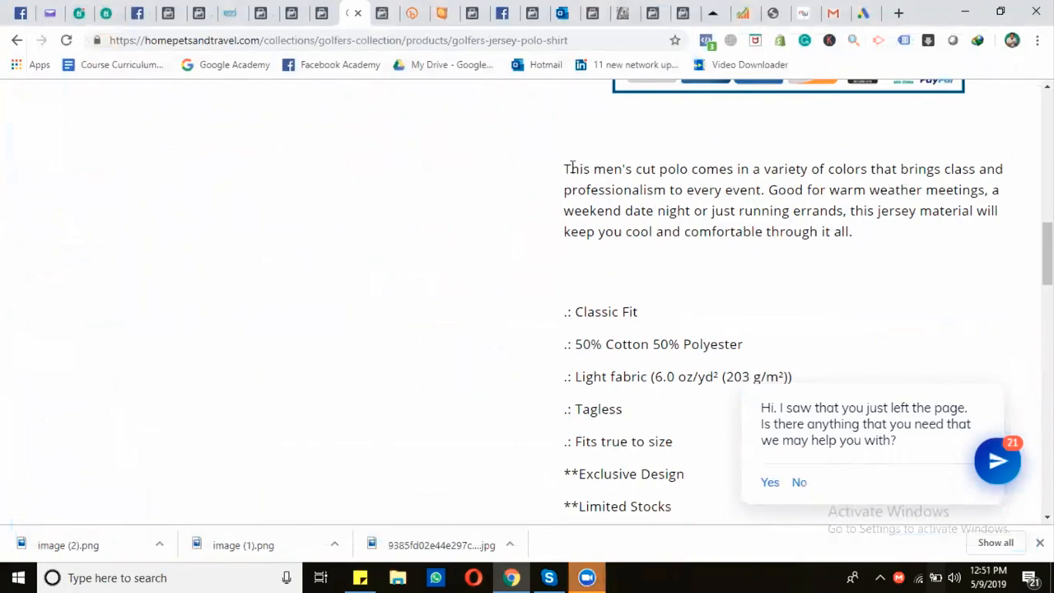
left_click_drag(590, 169, 768, 191)
key("ctrl+c")
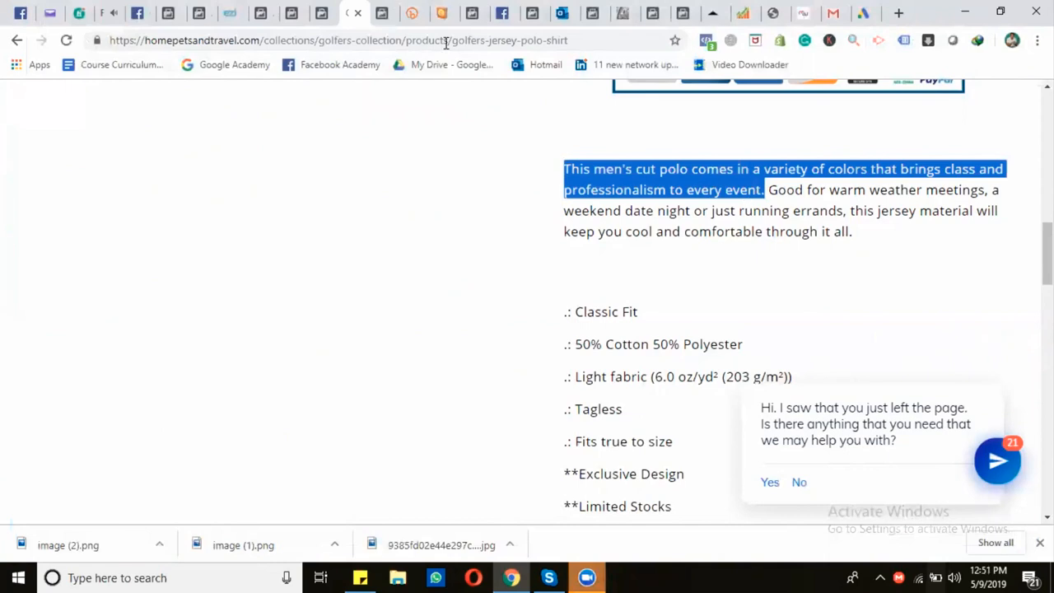
left_click(321, 13)
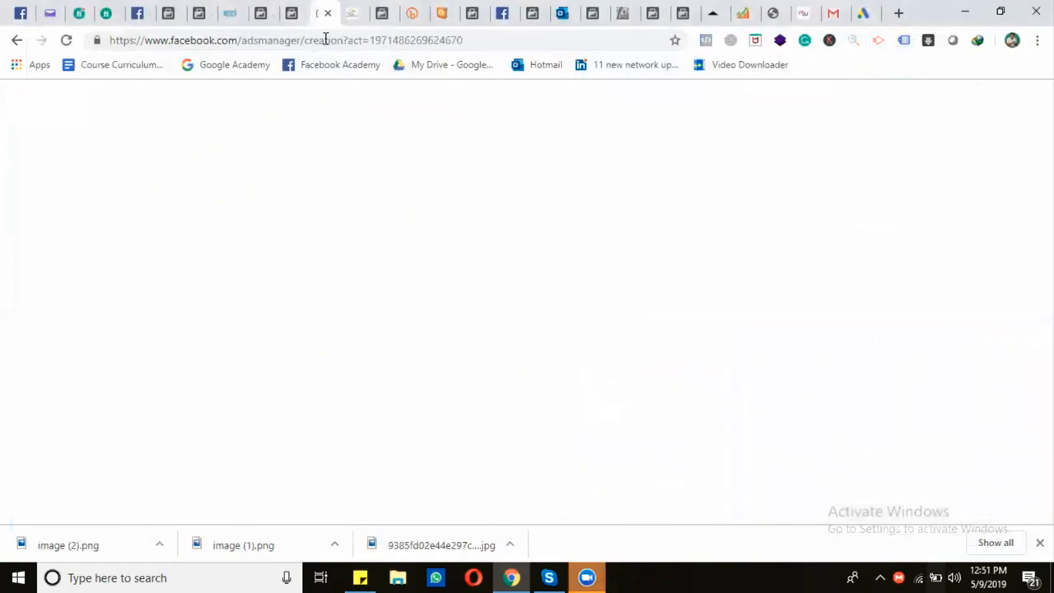
key("ctrl+v")
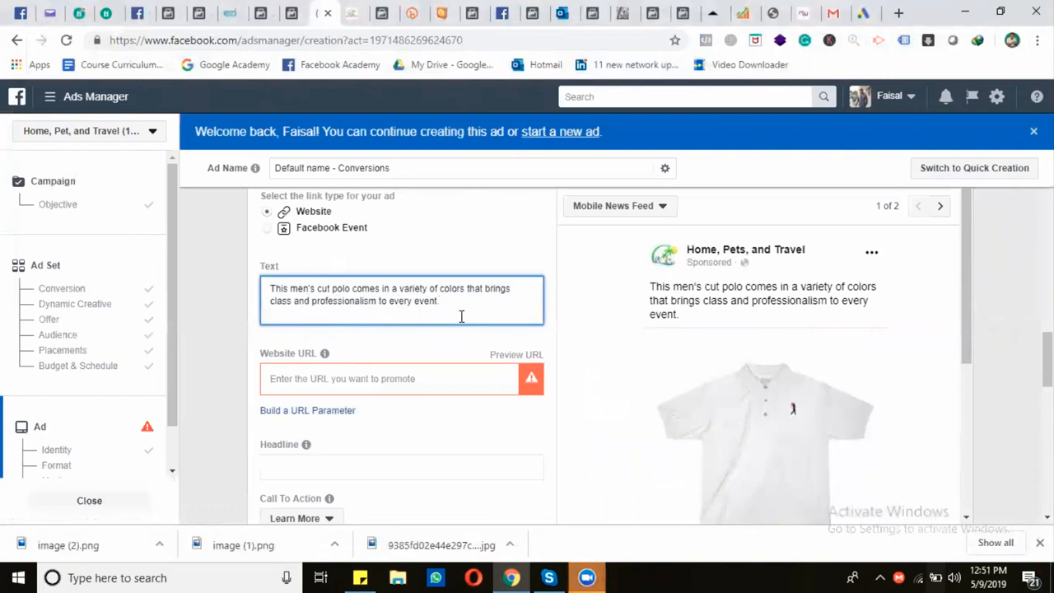
Append "Limited stock is available with an amazing discount offer." to the ad text and add a new line reading "Shop Now:"
type("Limited stocck is av")
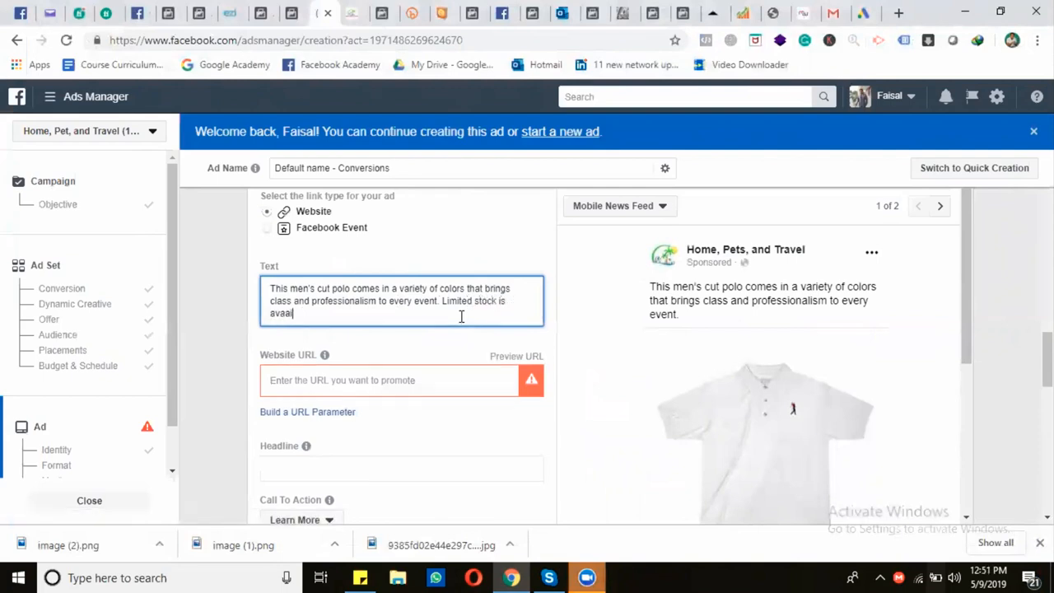
type("ailable ")
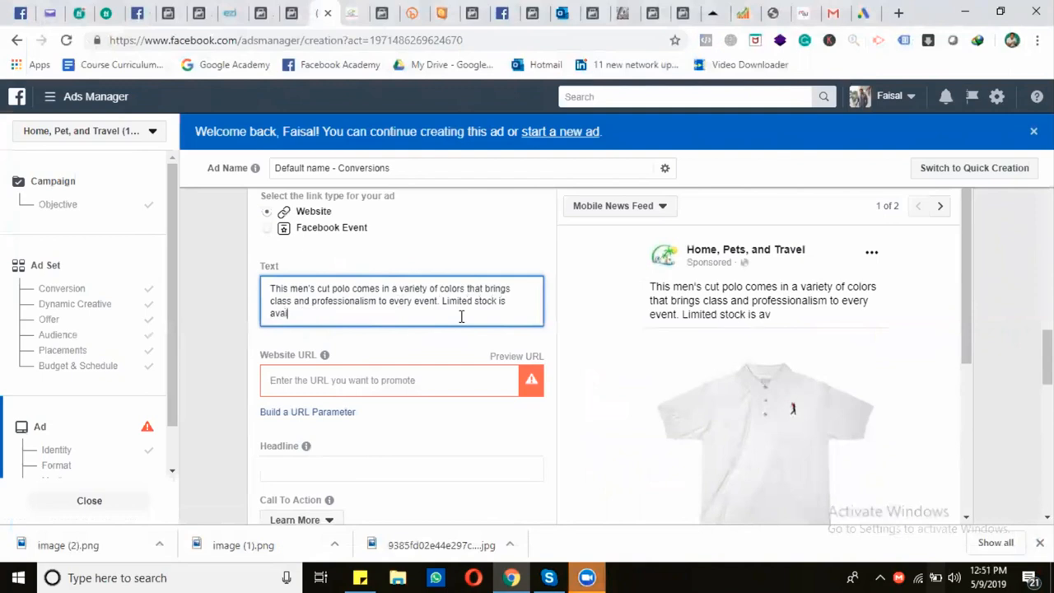
type("with an amazing discount offer")
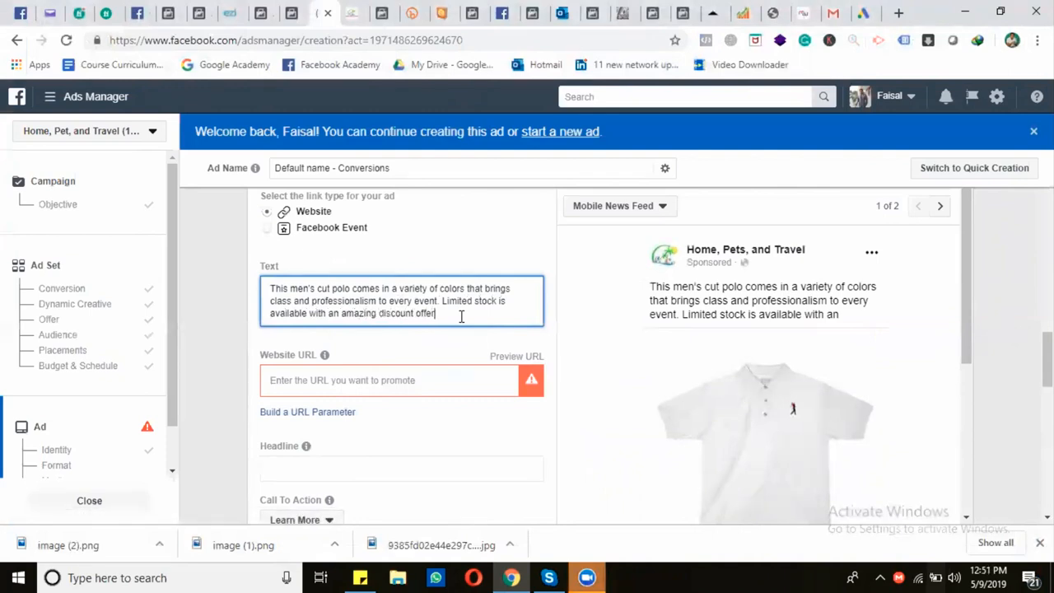
type(".")
key("Return")
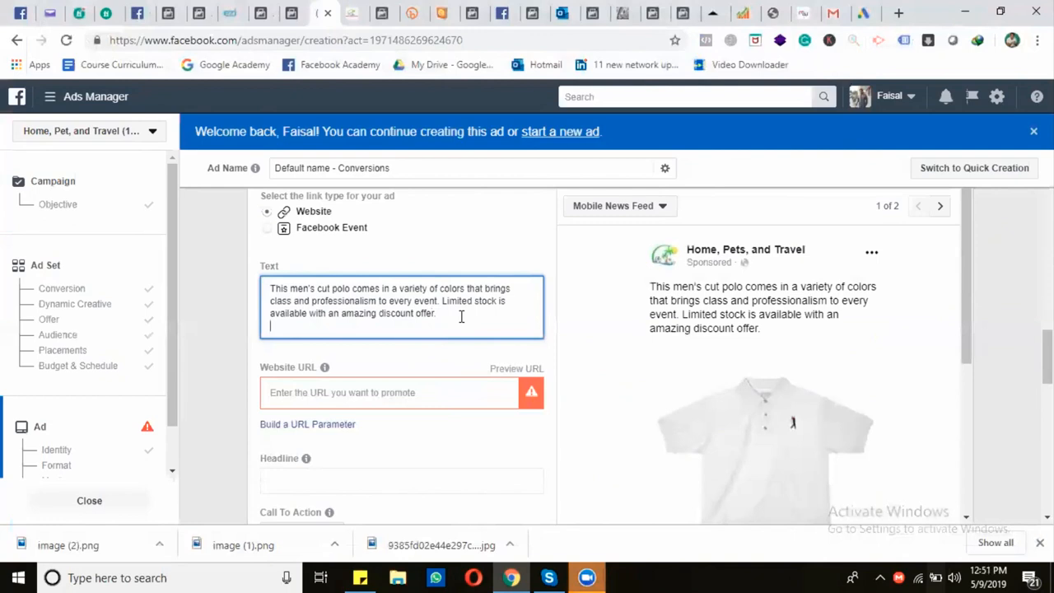
type("Shop n")
Copy the golfers jersey polo shirt product page address and enter it as the ad's Website URL
left_click(354, 13)
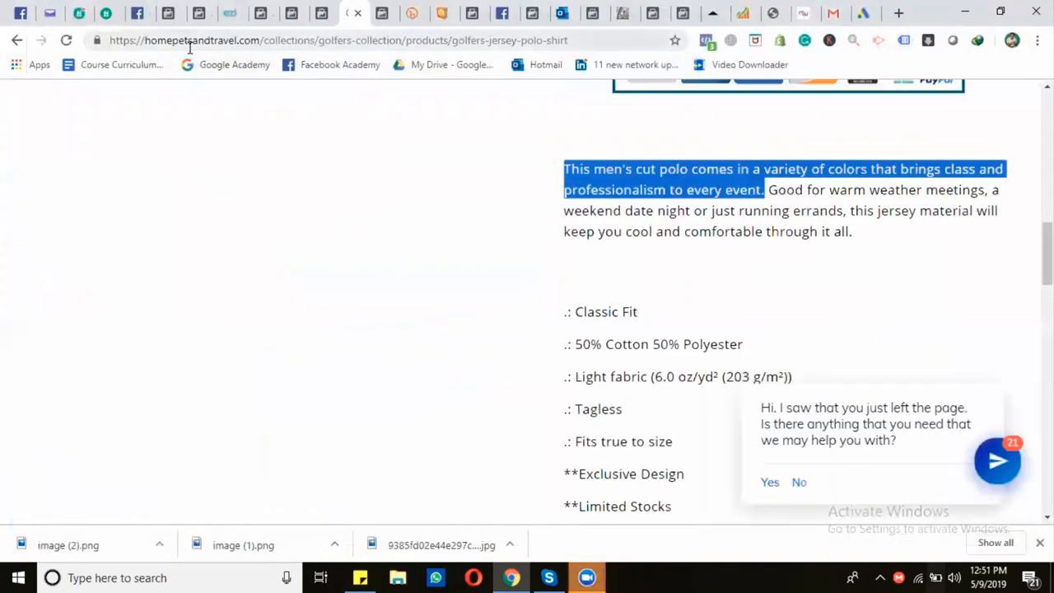
left_click(219, 43)
key("ctrl+c")
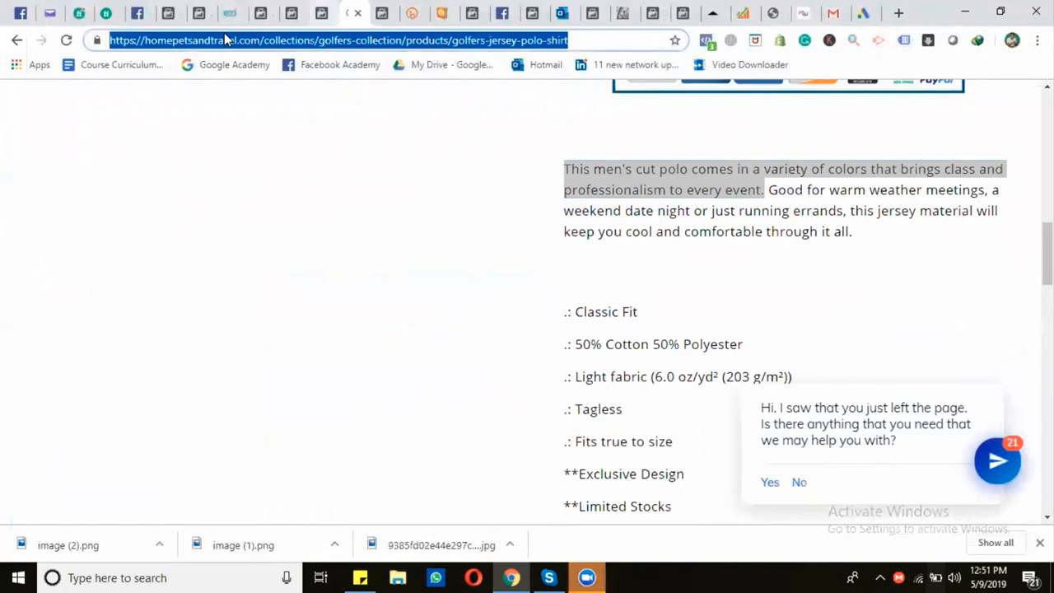
left_click(321, 13)
left_click(337, 393)
key("ctrl+v")
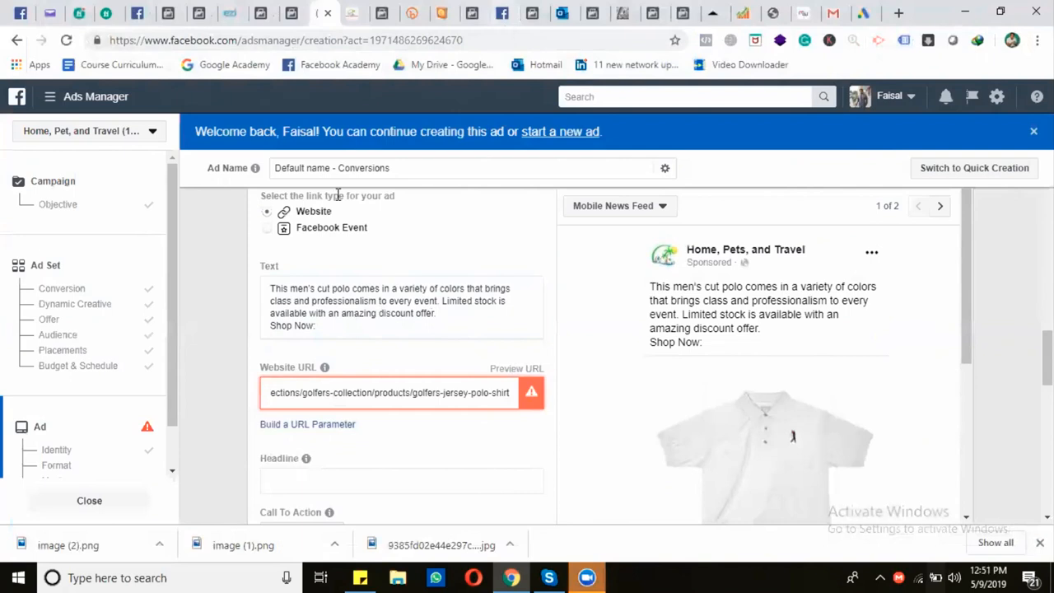
Open bitly.com in a new browser tab, view its free sign-up page and return to the home page
left_click(898, 13)
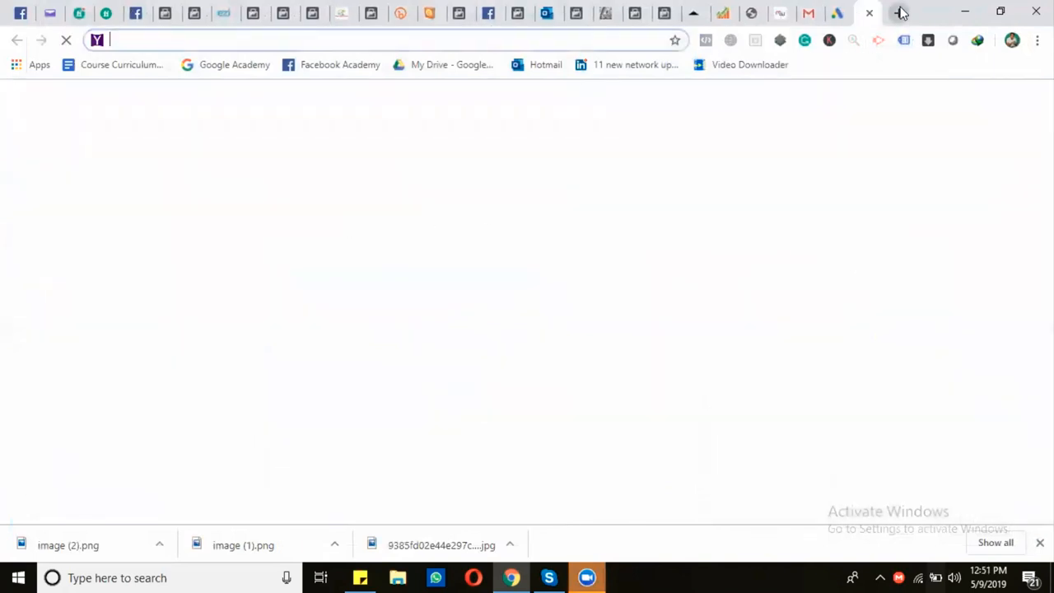
type("bitly.com")
key("Return")
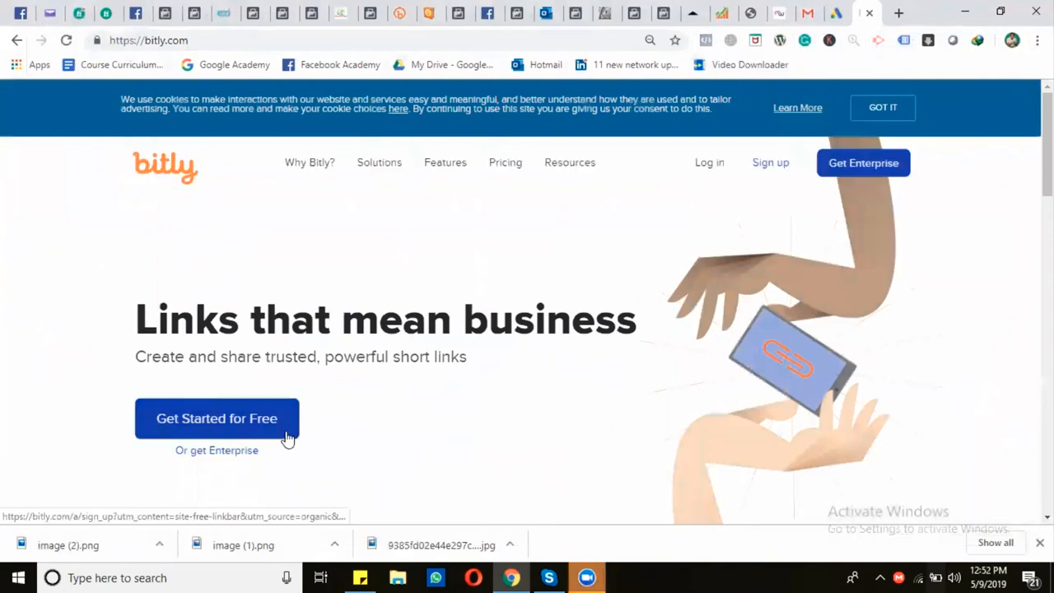
left_click(254, 426)
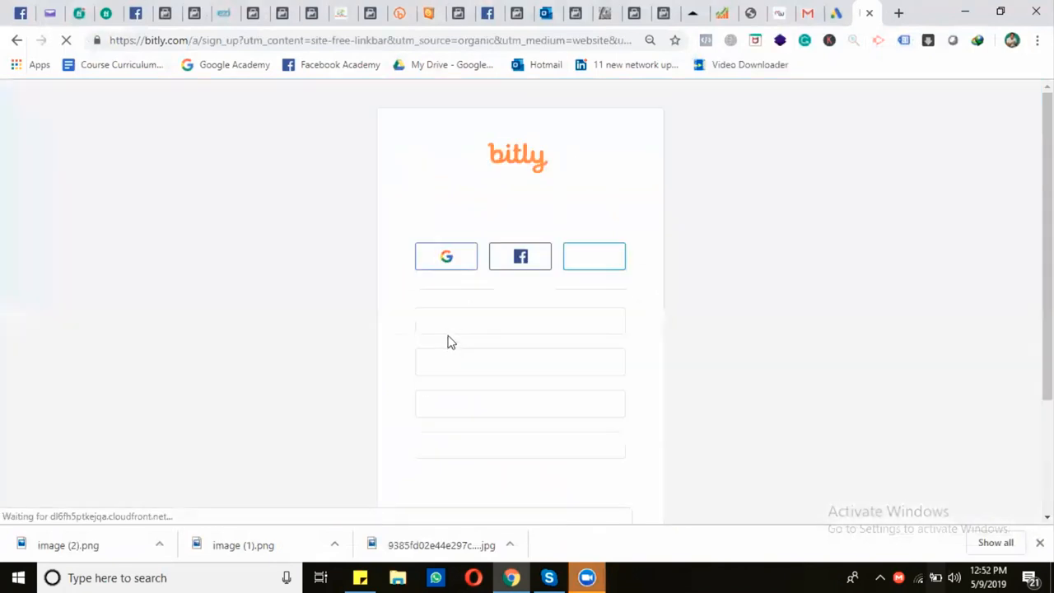
left_click(13, 41)
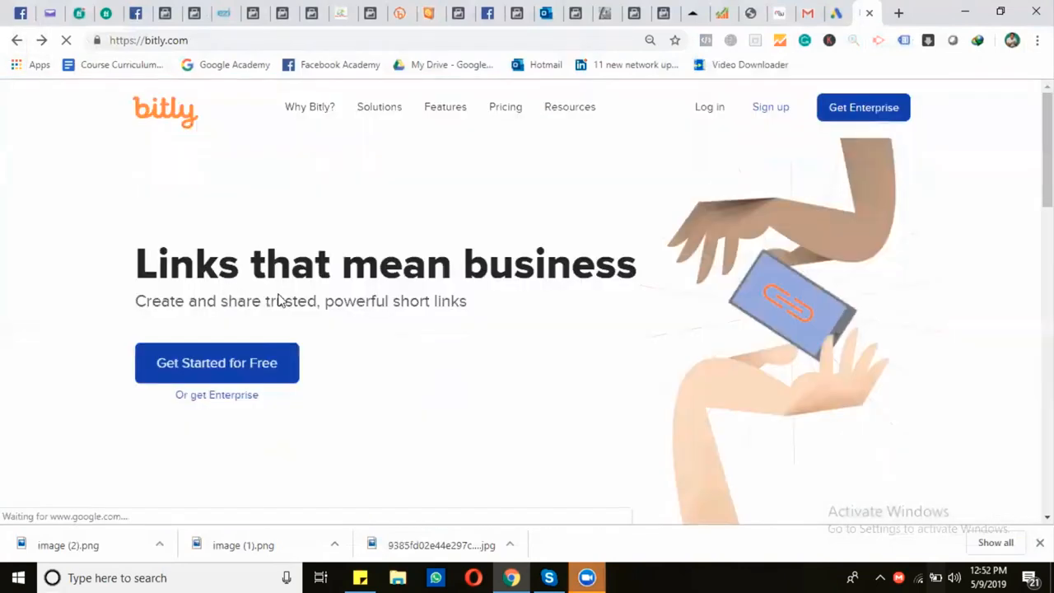
Shorten the golfers jersey polo shirt product page address with Bitly and add the short link after "Shop Now:" in the ad text
scroll(420, 347, "down", 4)
left_click(456, 268)
key("ctrl+v")
left_click(826, 262)
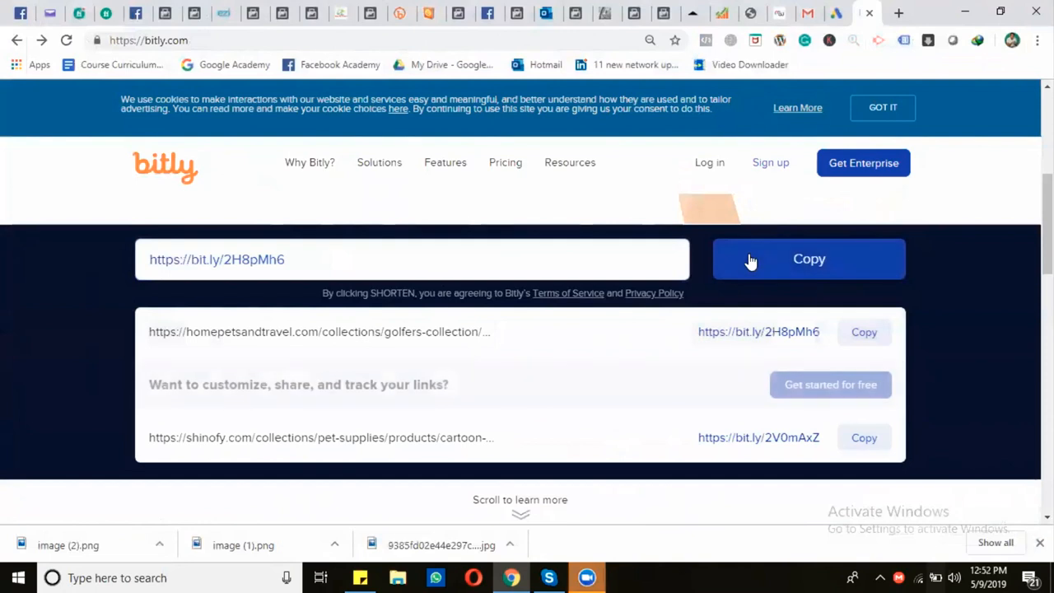
left_click(802, 264)
left_click(313, 14)
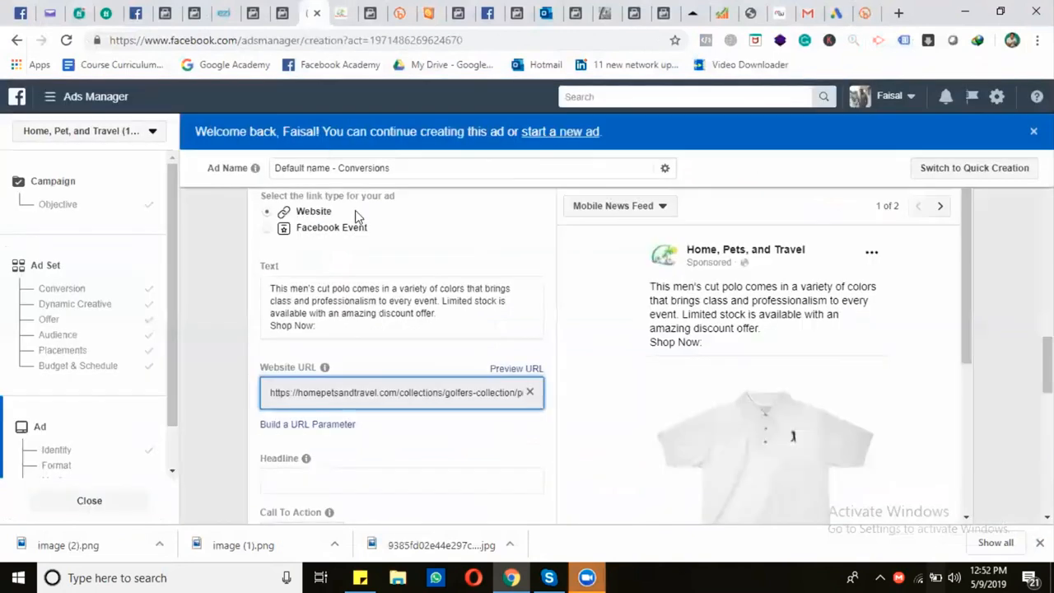
left_click(363, 332)
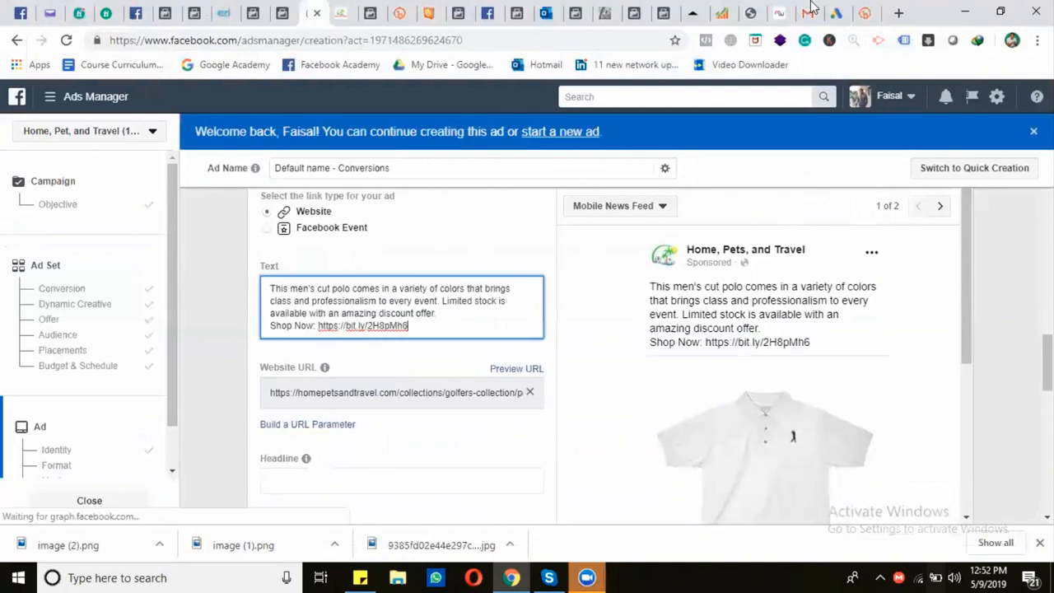
Open emojipedia.org in a new browser tab and search it for "right hand"
left_click(899, 14)
type("emojipedia.org")
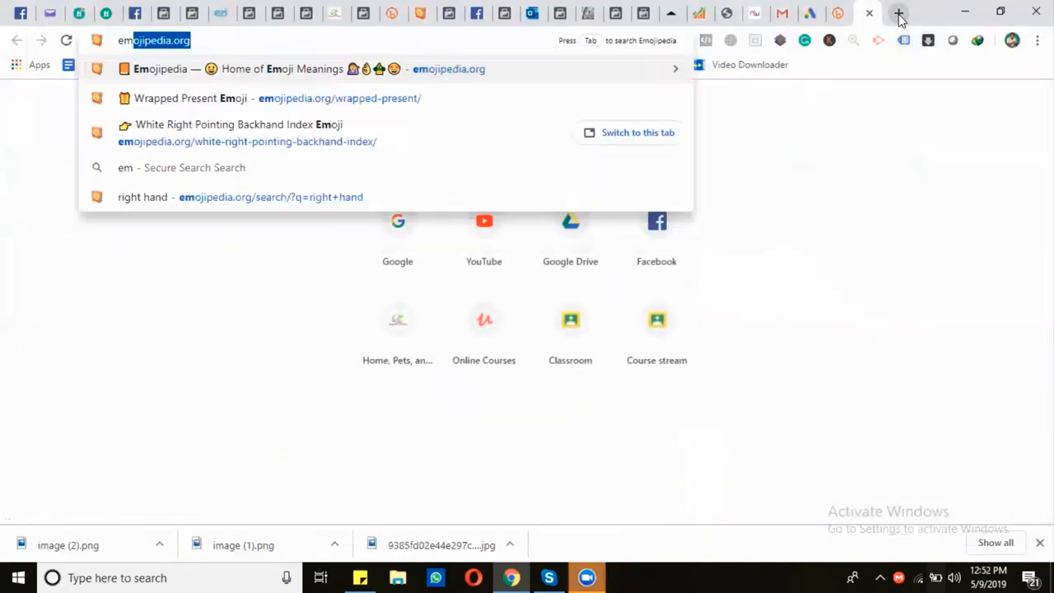
key("Return")
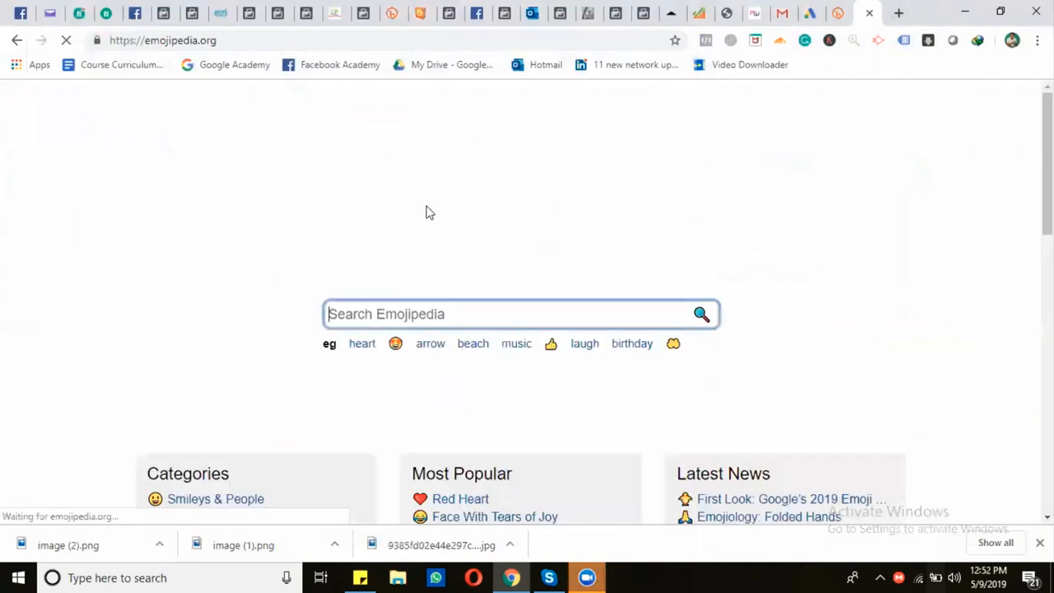
type("right")
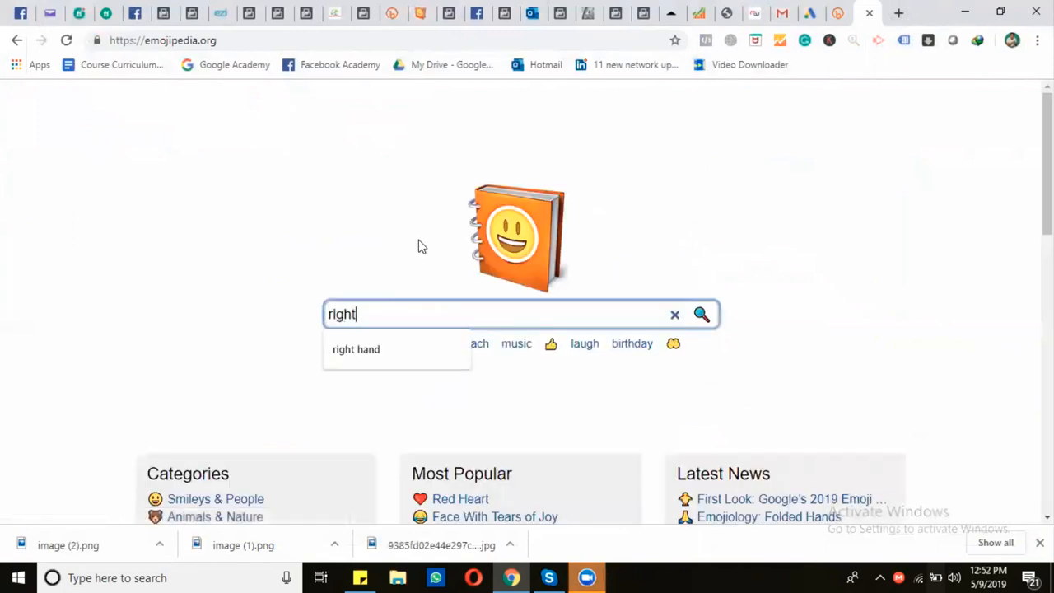
left_click(402, 351)
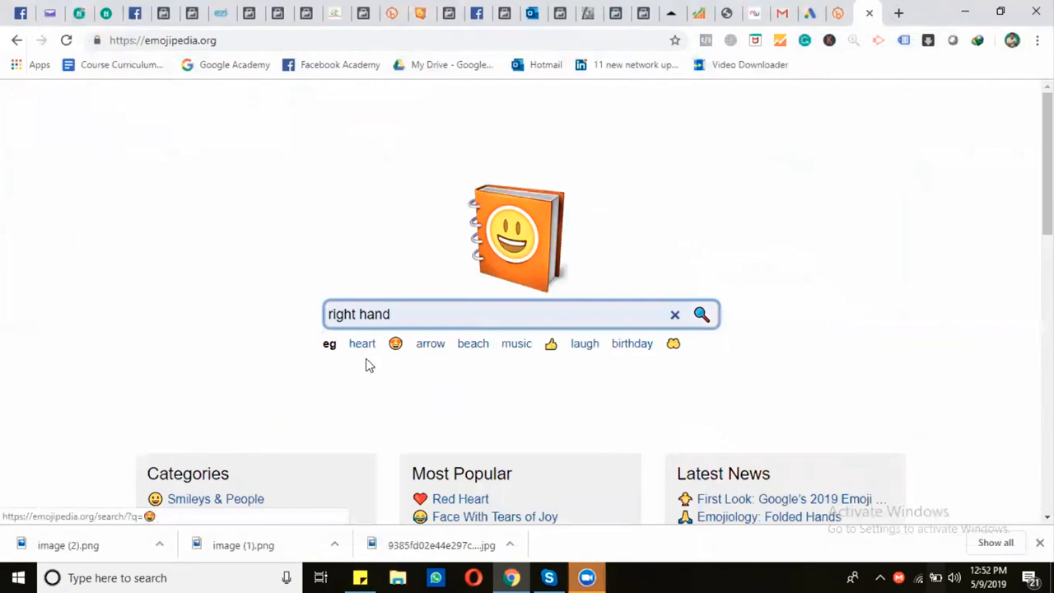
key("Return")
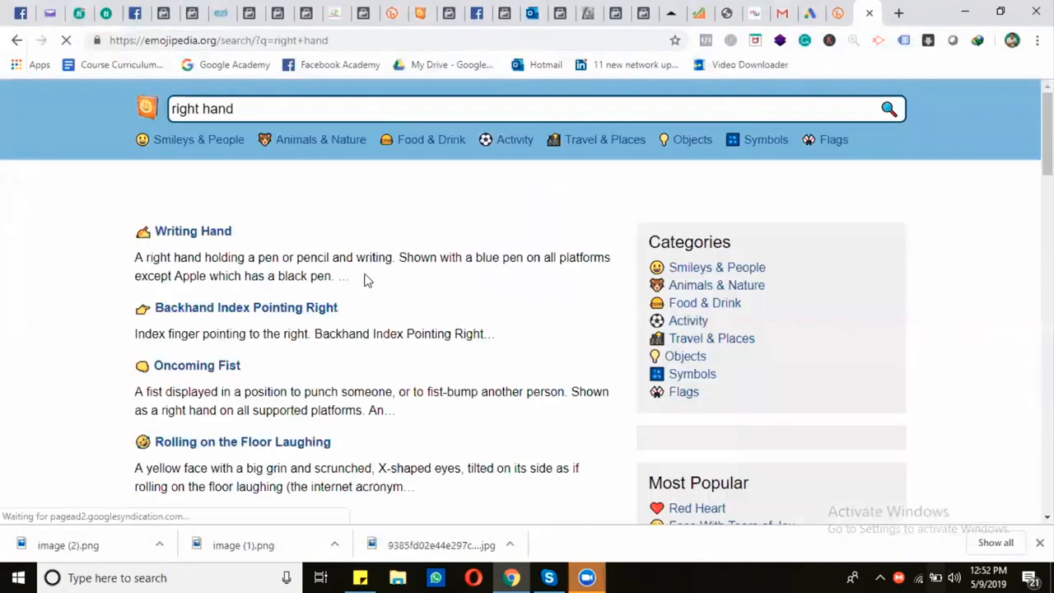
Copy the Backhand Index Pointing Right emoji and insert it before the short link in the ad text
left_click(228, 311)
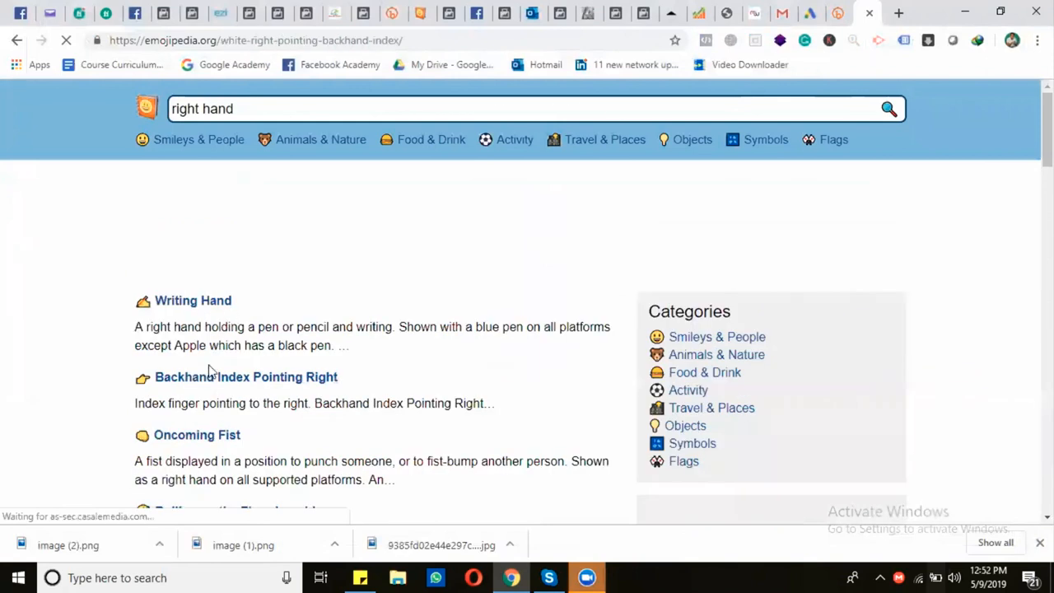
left_click(358, 354)
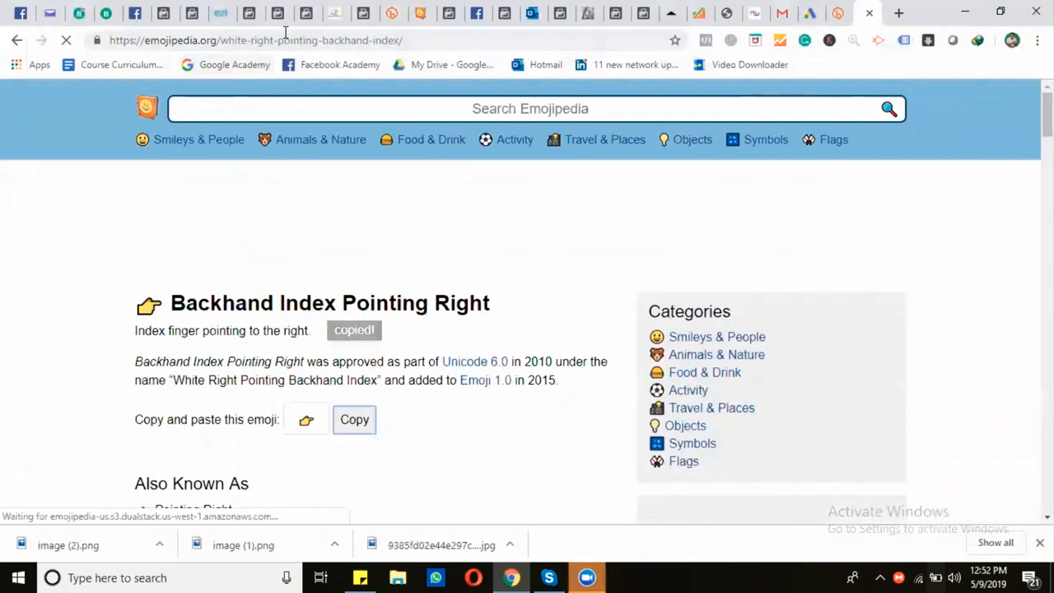
left_click(308, 13)
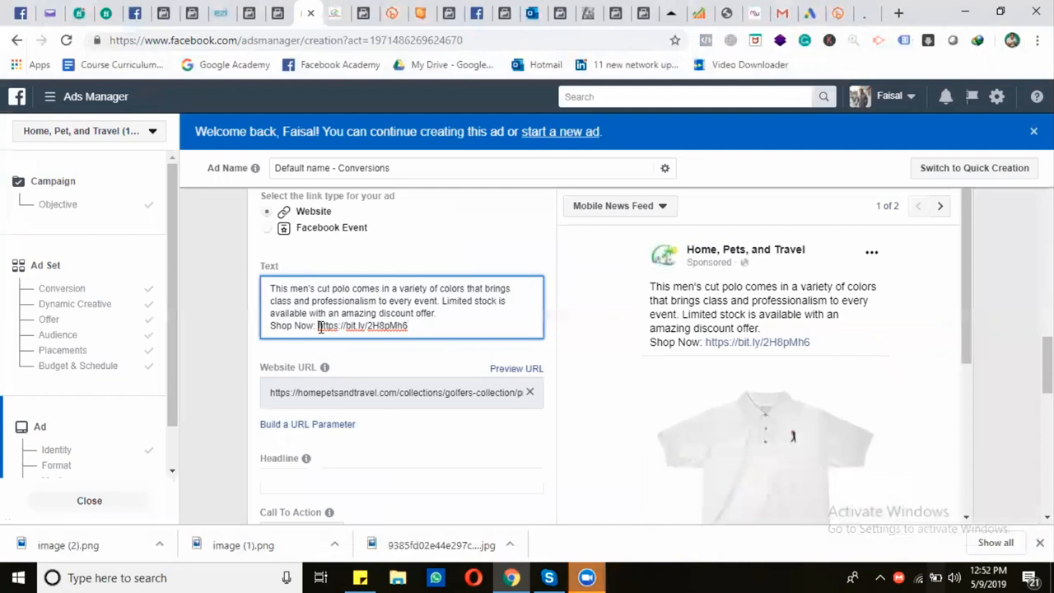
key("ctrl+v")
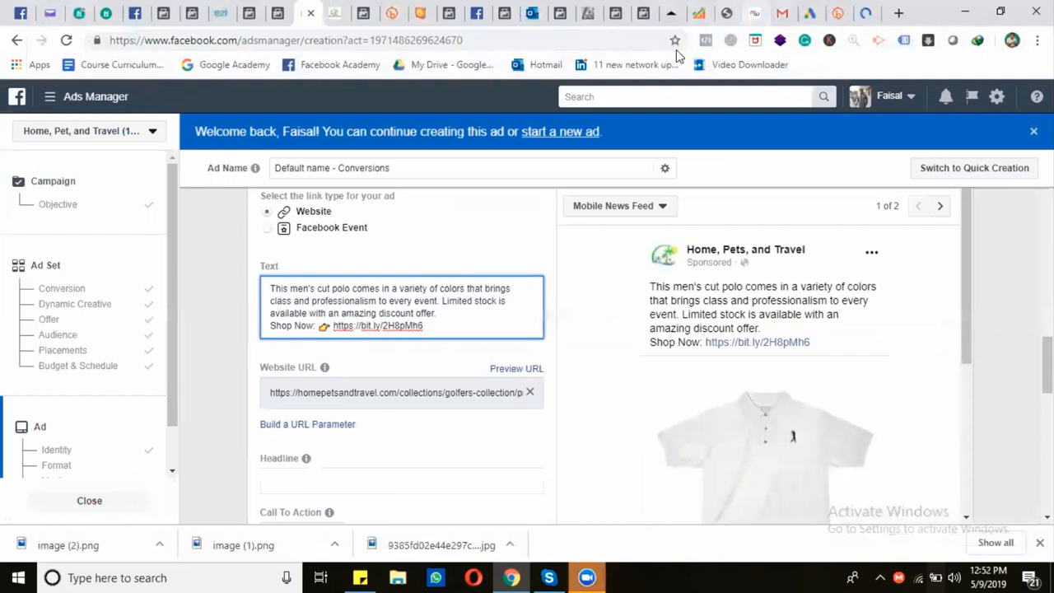
Search Emojipedia for "polo" and look through the results
left_click(861, 10)
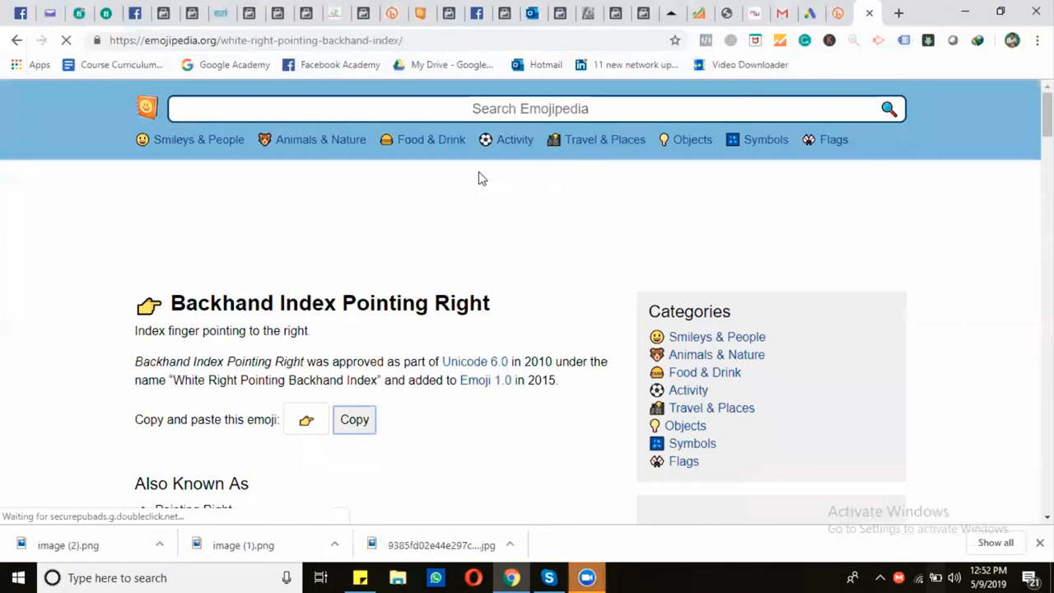
left_click(469, 112)
type("polo")
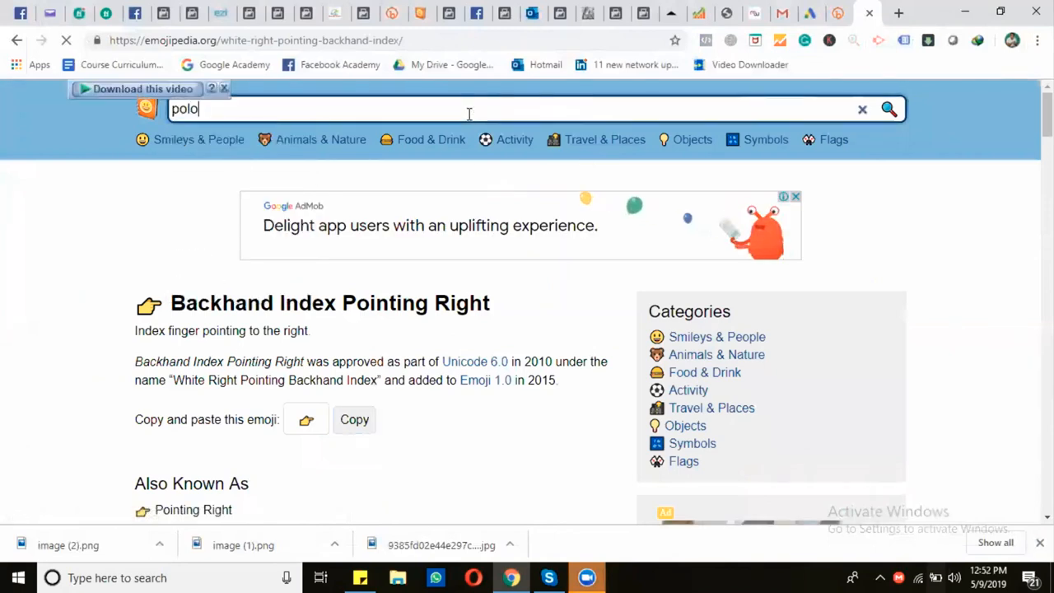
key("Return")
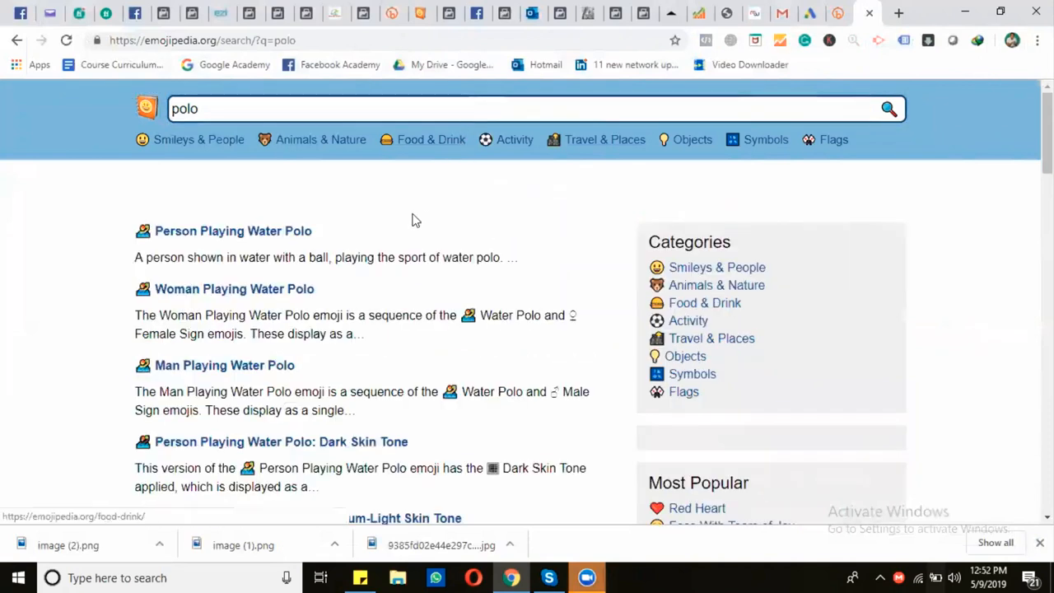
scroll(377, 324, "down", 3)
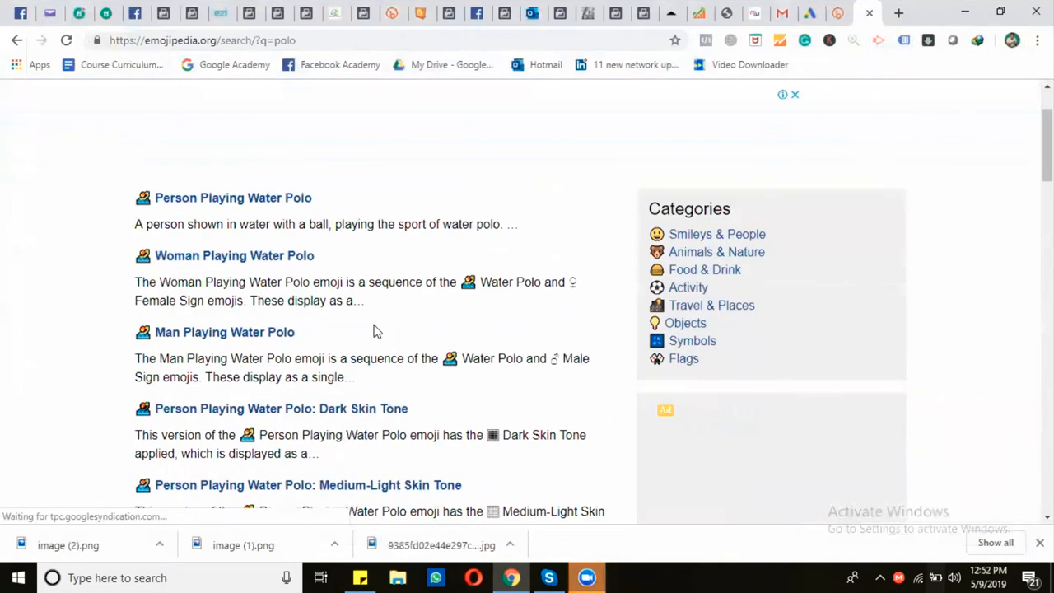
scroll(374, 330, "down", 5)
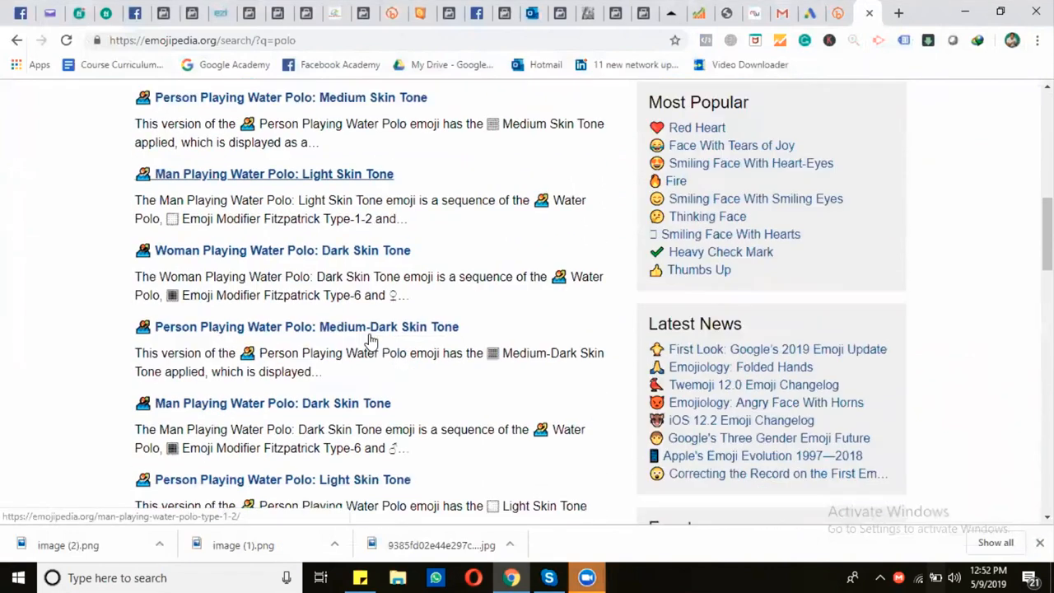
Replace the Emojipedia search term with "t shirt" and run the search
scroll(368, 334, "up", 10)
left_click(367, 100)
key("BackSpace")
key("BackSpace")
key("BackSpace")
key("BackSpace")
type("t sh")
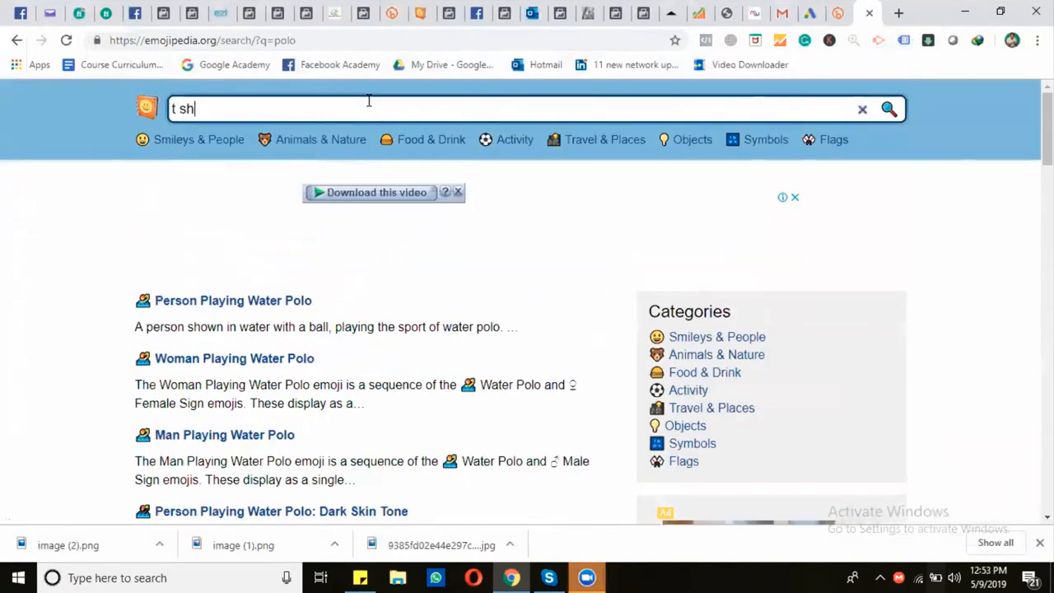
type("irt")
key("Return")
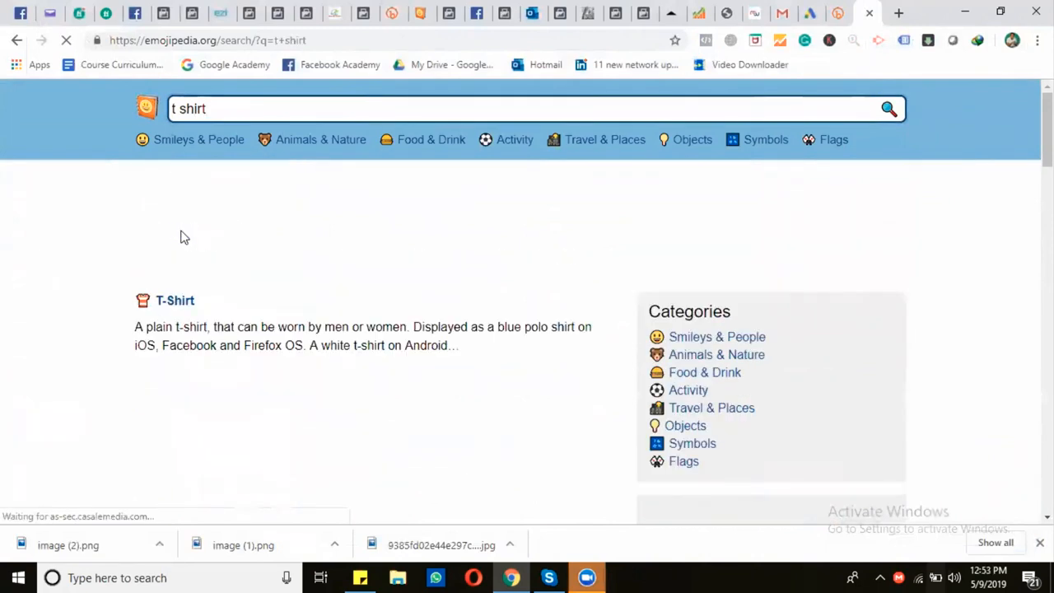
Copy the T-Shirt emoji and insert it after the word "polo" in the ad text
left_click(174, 301)
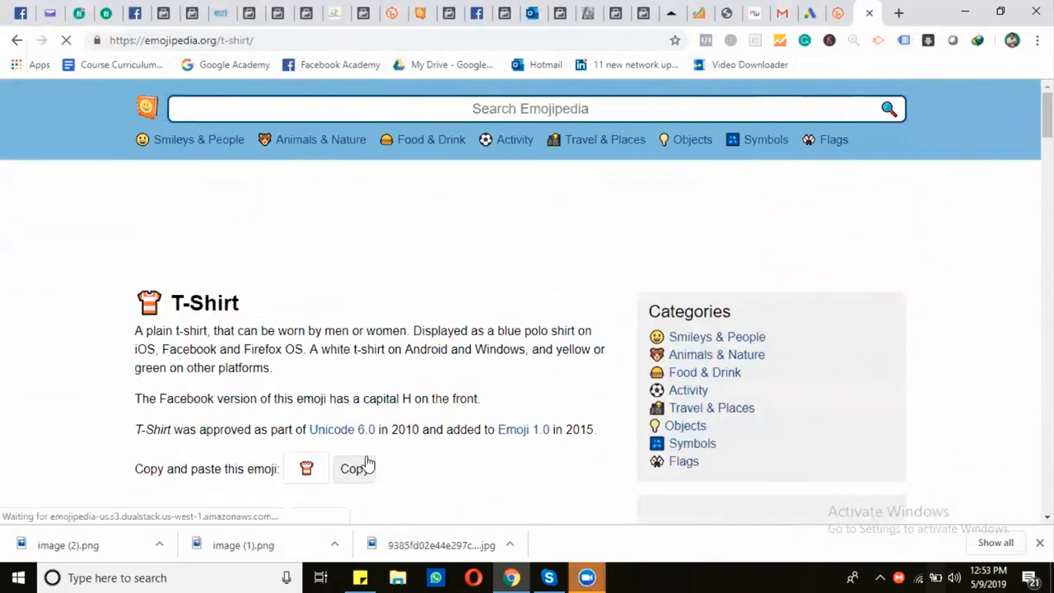
left_click(355, 471)
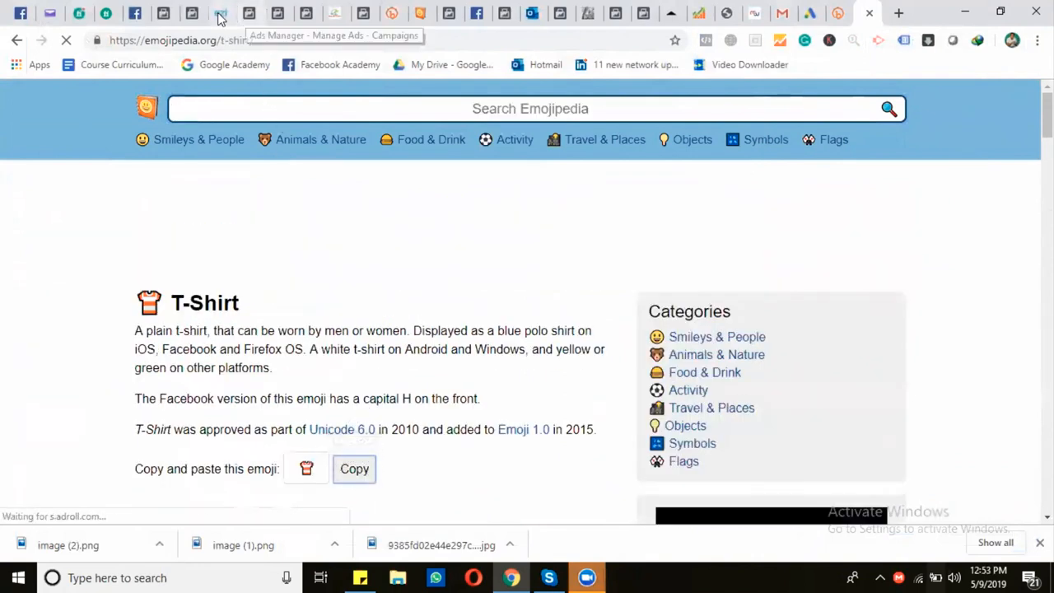
left_click(306, 14)
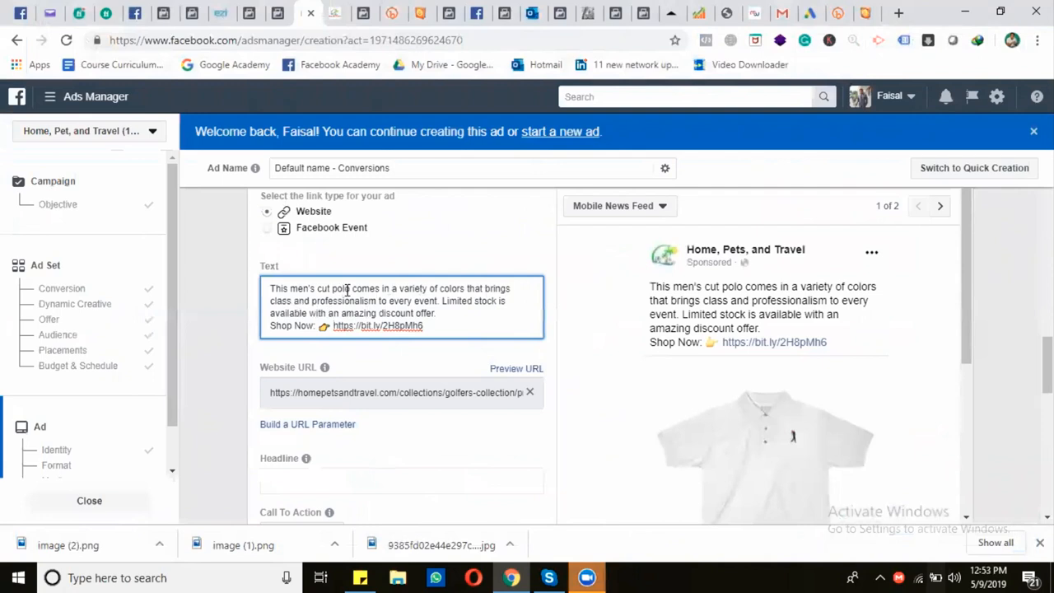
left_click(352, 288)
key("ctrl+v")
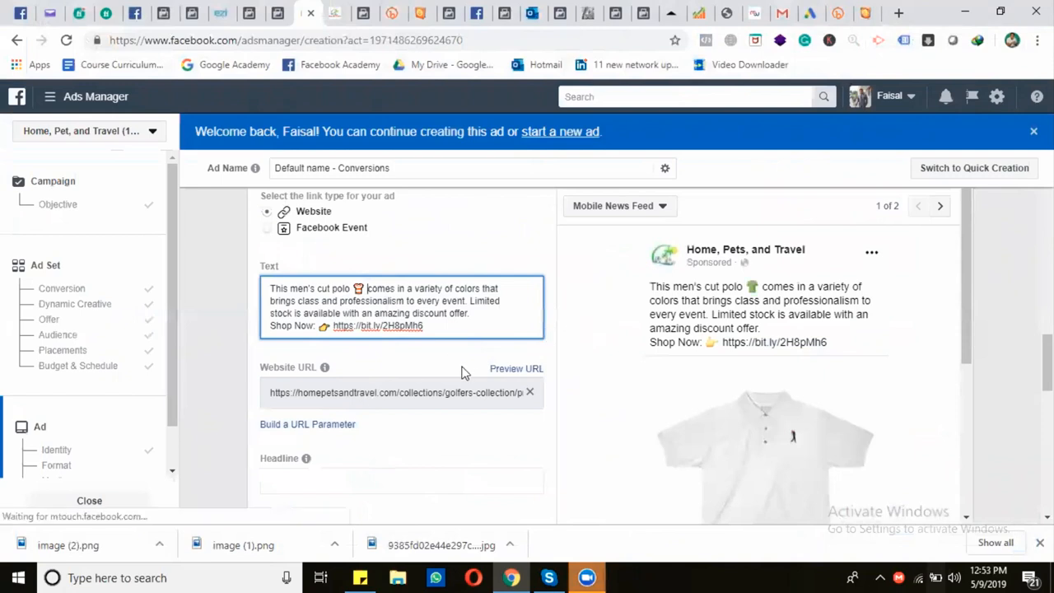
Change the ad's call to action to Shop Now
scroll(429, 372, "down", 2)
scroll(593, 367, "down", 4)
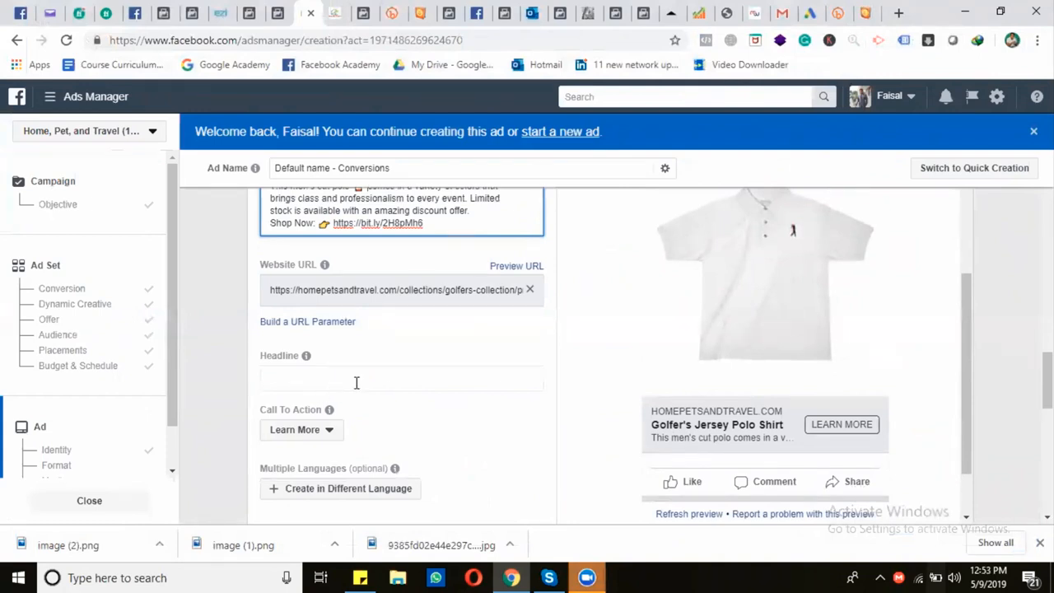
left_click(315, 441)
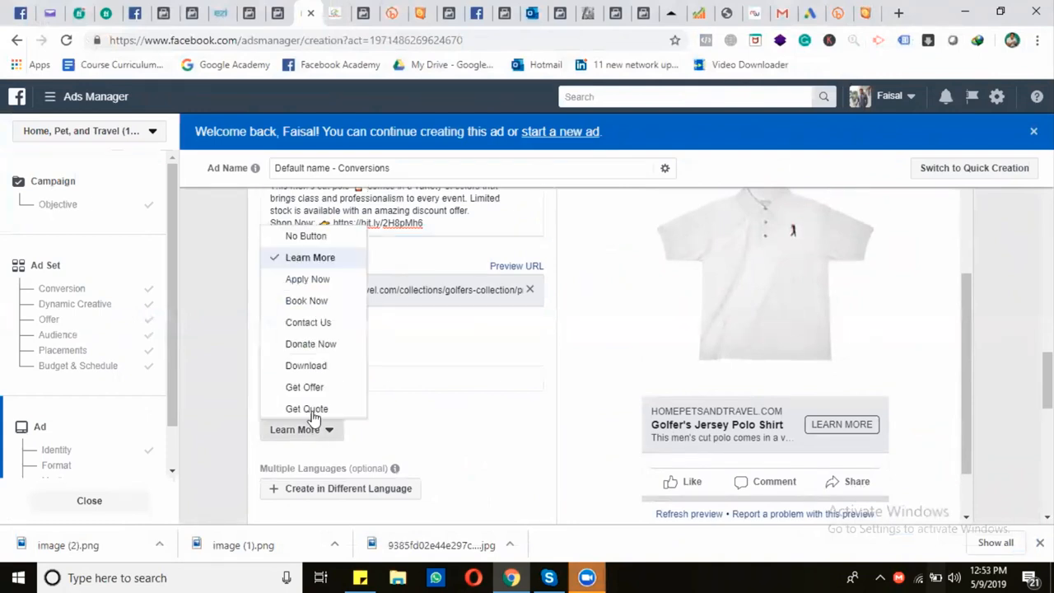
scroll(315, 337, "down", 3)
left_click(308, 342)
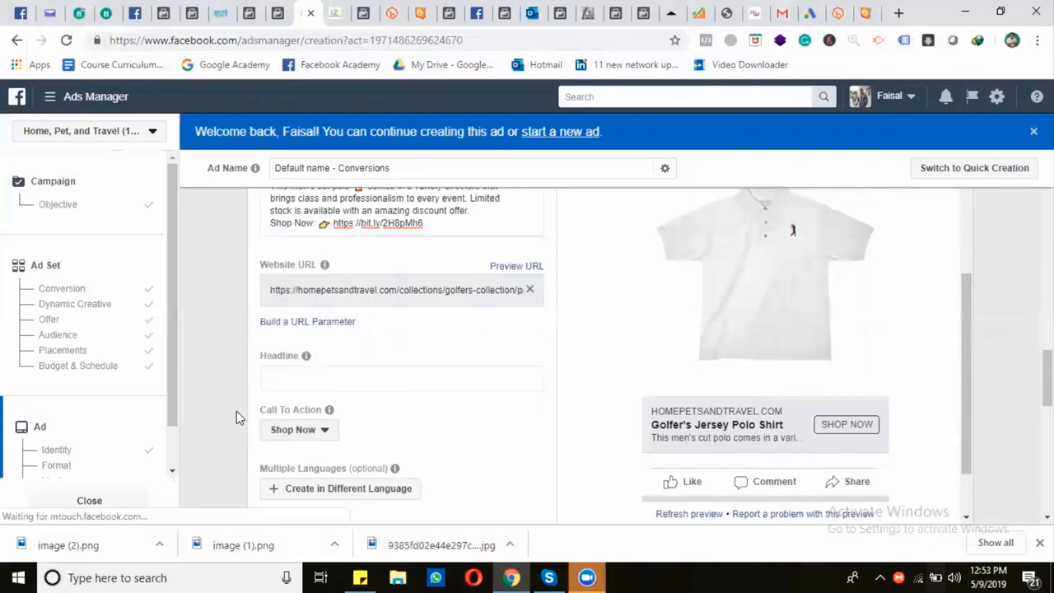
Check the color and size options on the golfers jersey polo shirt product page
scroll(236, 417, "down", 2)
left_click(335, 13)
scroll(513, 306, "down", 7)
scroll(504, 309, "up", 5)
scroll(500, 310, "up", 10)
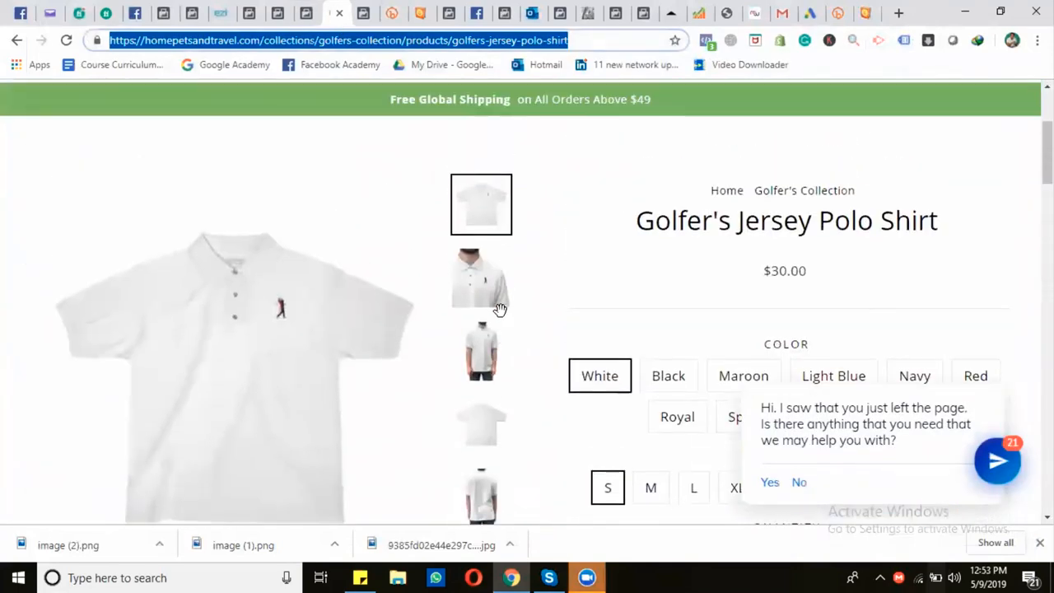
scroll(669, 288, "down", 1)
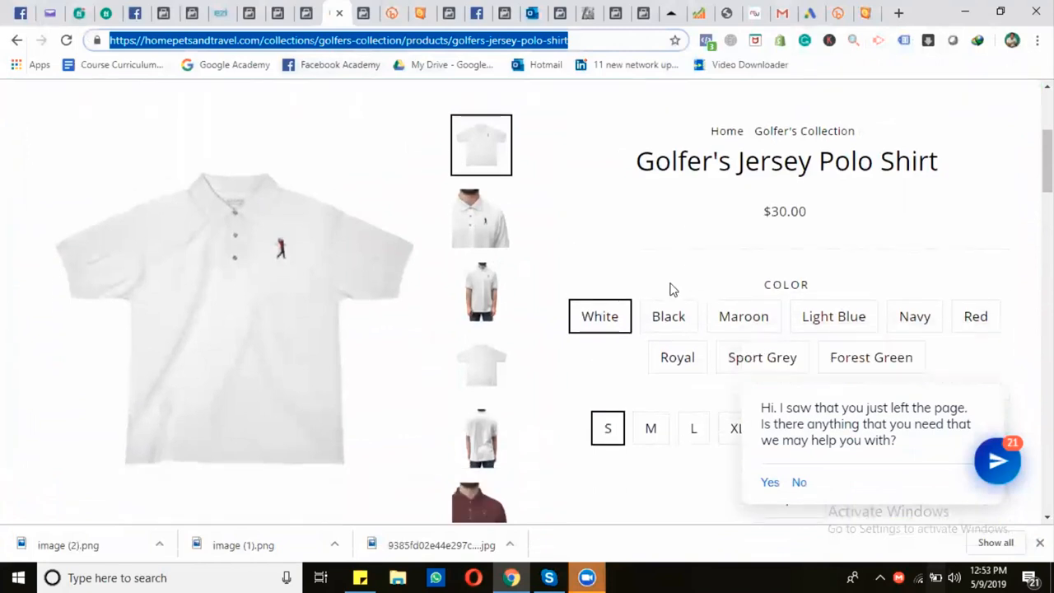
scroll(670, 289, "down", 2)
Insert the sentence "Available in different colors and sized." before "Limited stock" in the ad text
key("ctrl+shift+Tab")
scroll(383, 309, "up", 4)
scroll(391, 366, "down", 3)
left_click(467, 254)
type("Avai")
type("lable in differe")
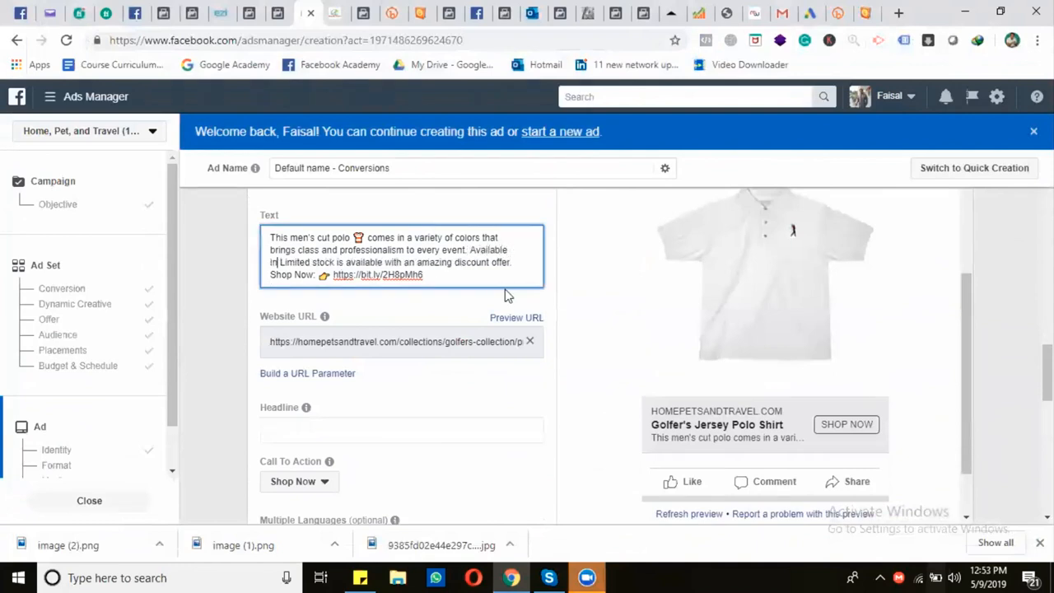
type("nt colors and ")
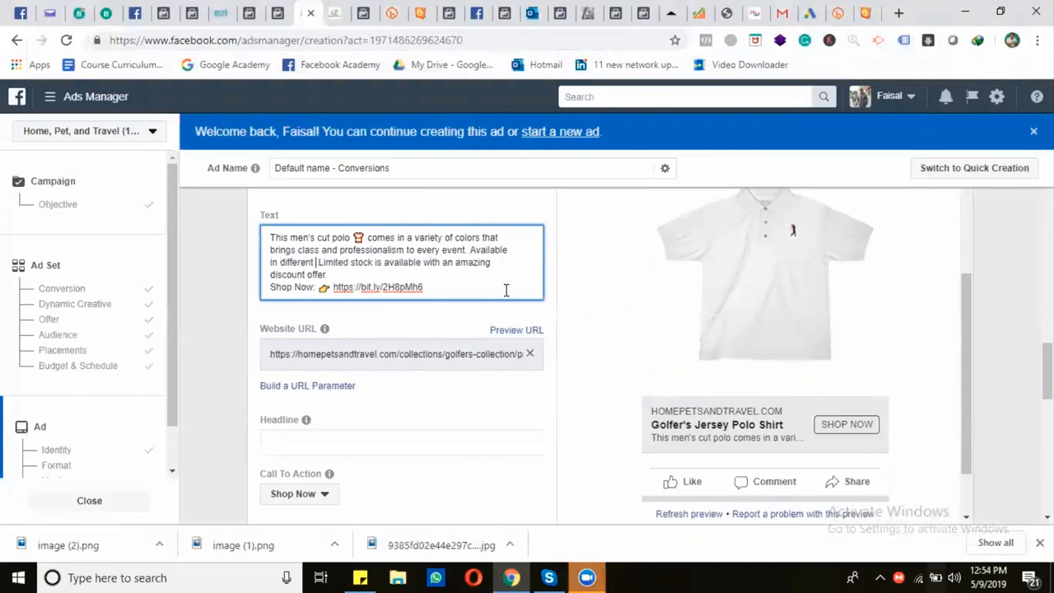
type("sizes.")
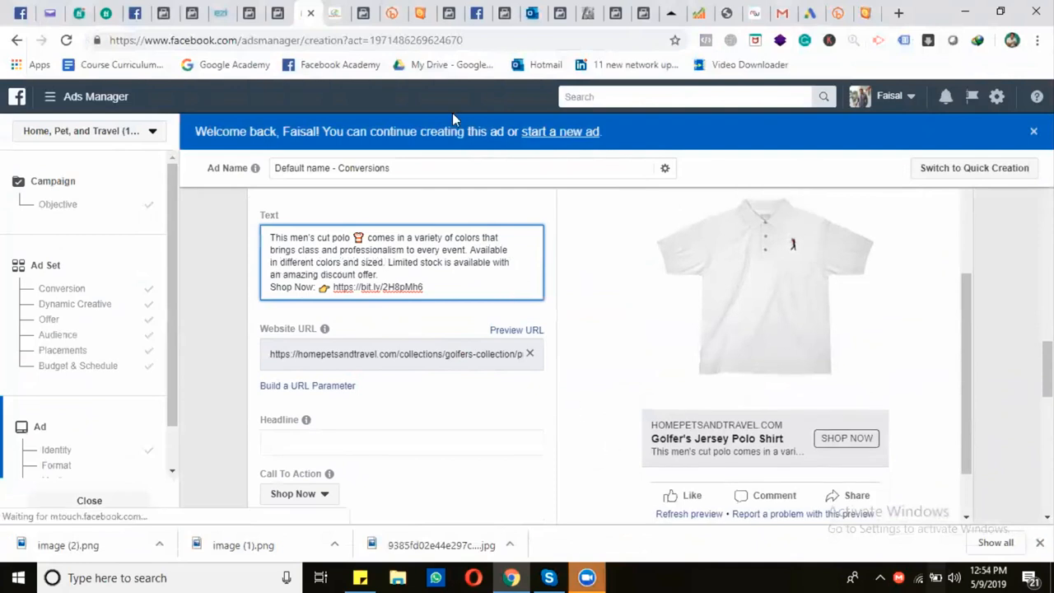
Review the top of the polo shirt's product page, return to the ad and view its advanced link options
left_click(347, 25)
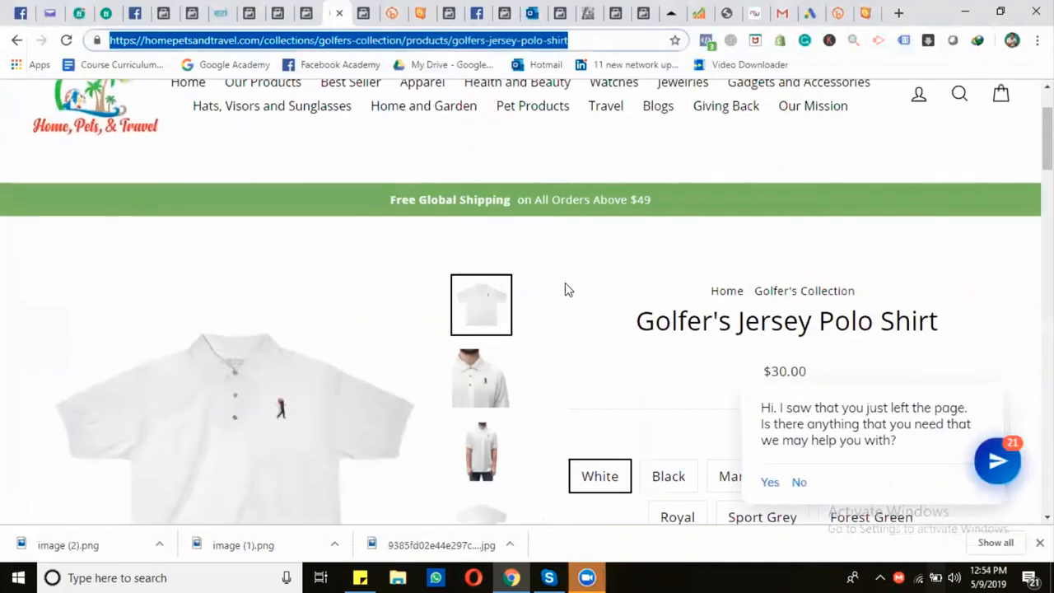
scroll(565, 288, "up", 1)
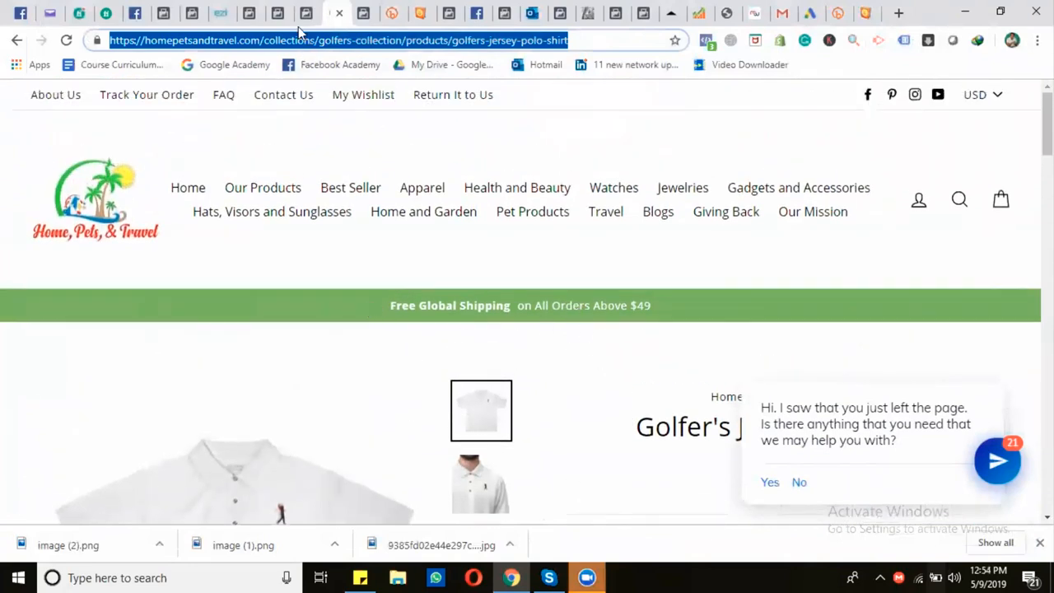
left_click(430, 309)
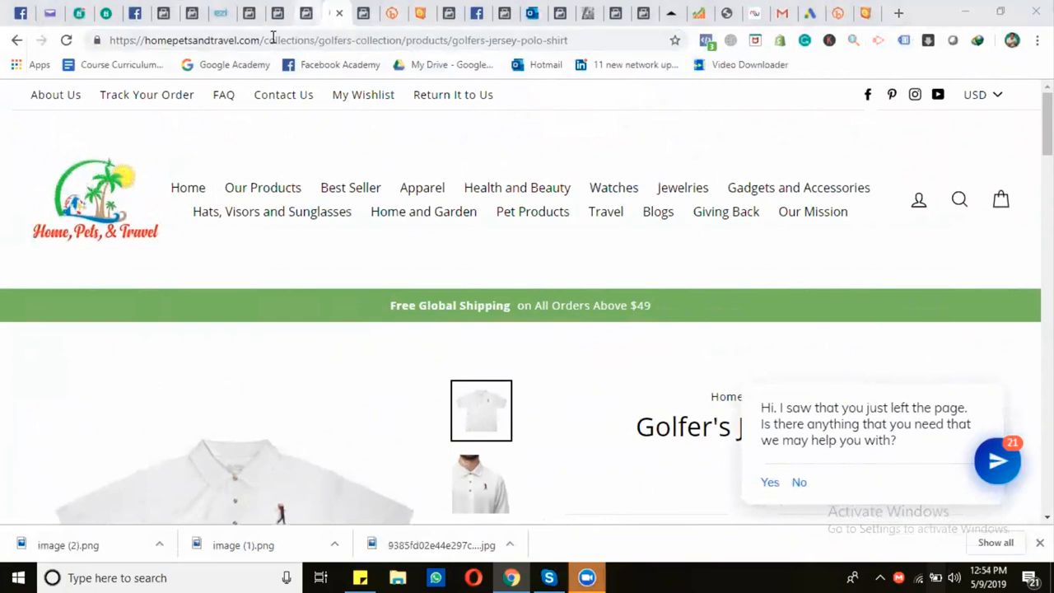
key("ctrl+shift+Tab")
scroll(406, 460, "down", 3)
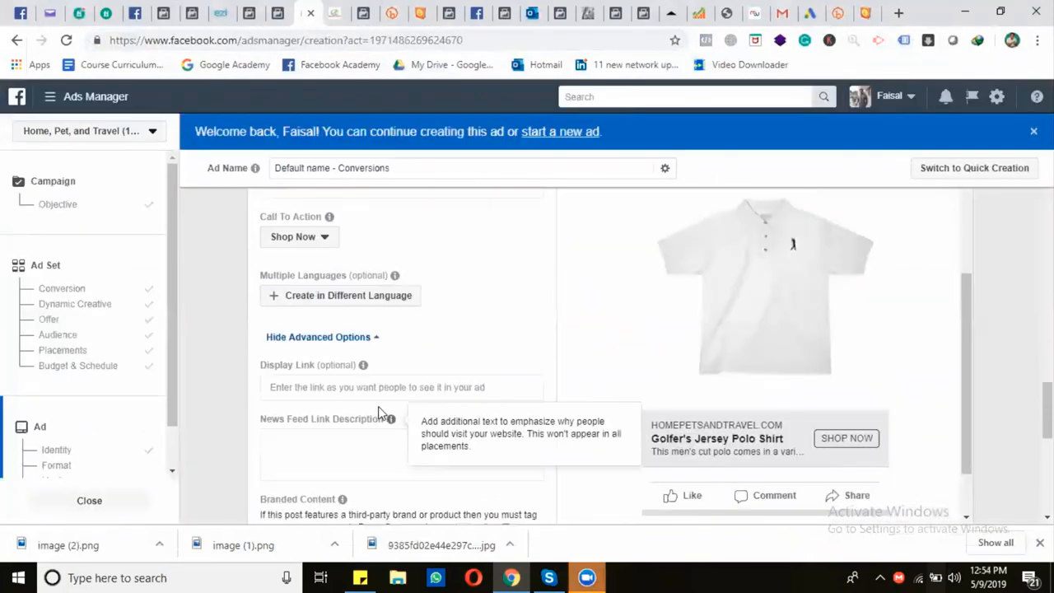
Enter "Worldwide FREE Shipping on $49+ orders" as the ad's News Feed link description
left_click(358, 464)
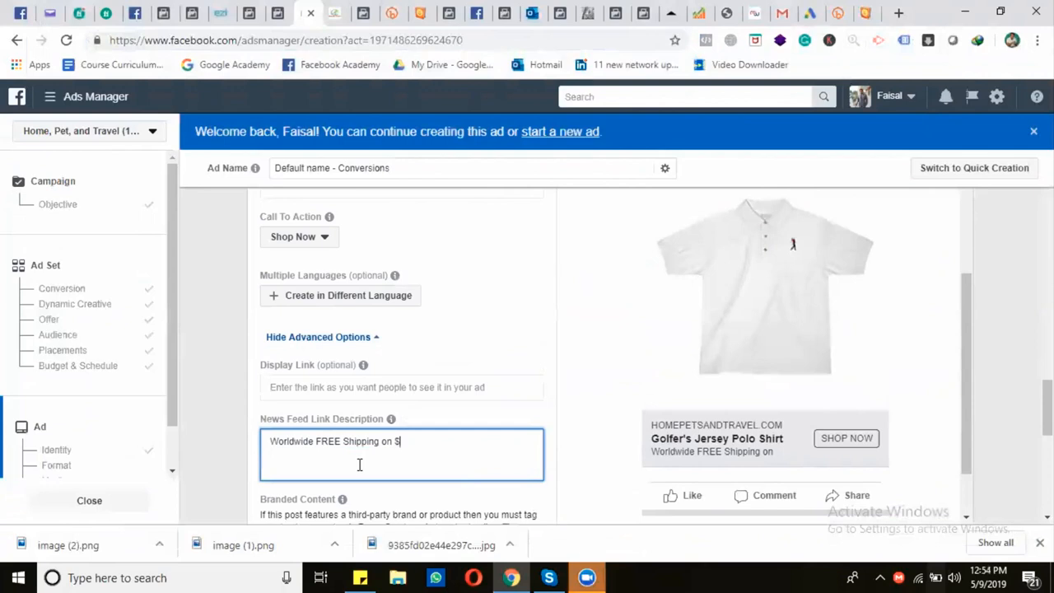
type("9+")
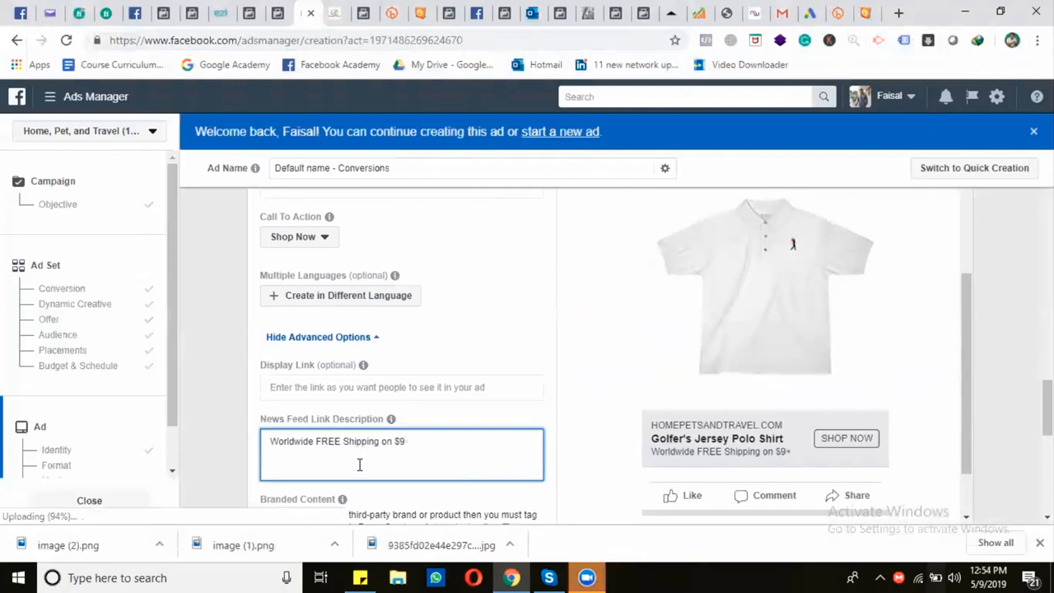
key("BackSpace")
key("BackSpace")
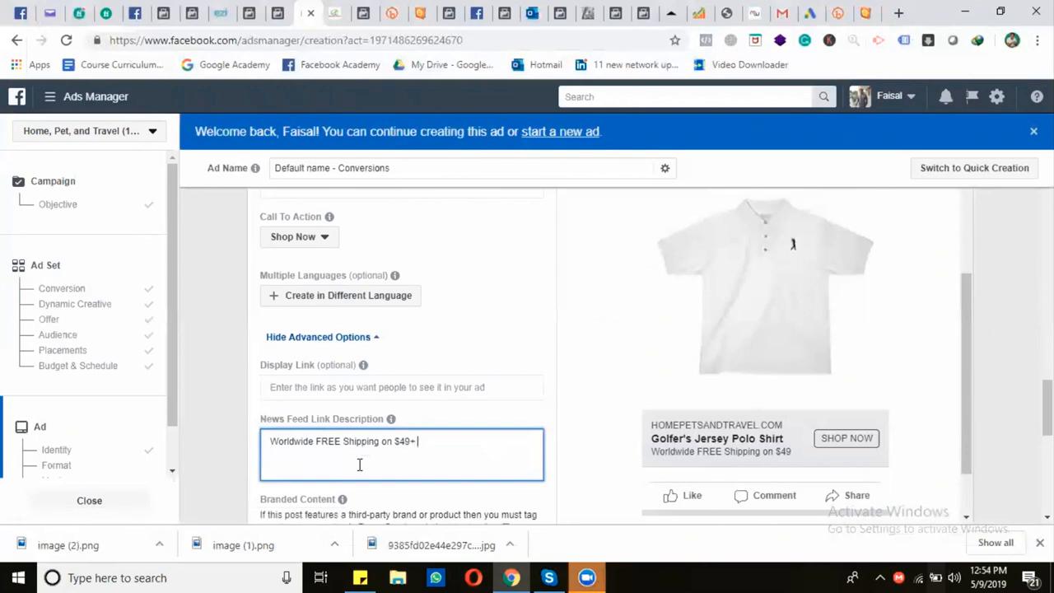
type("49+ orders")
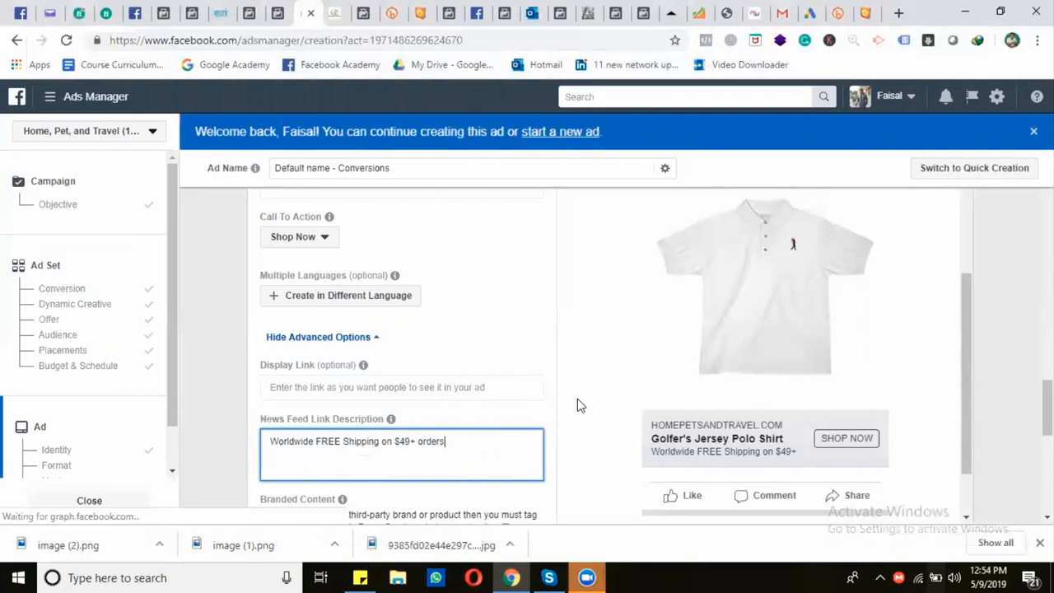
Confirm the finished ad to submit the polo T-shirt campaign
scroll(577, 398, "down", 4)
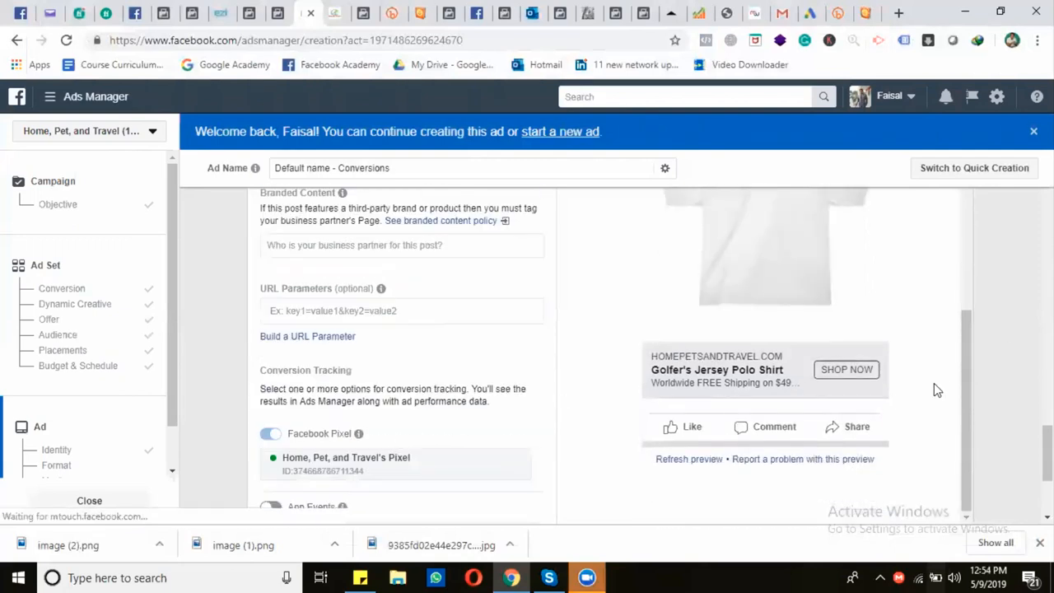
scroll(947, 391, "down", 3)
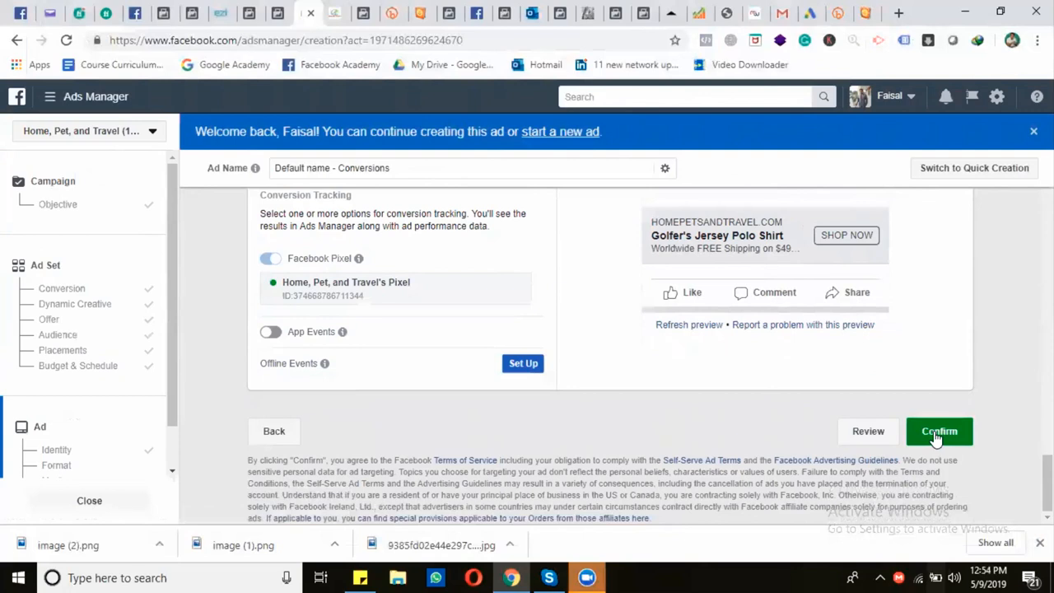
left_click(936, 433)
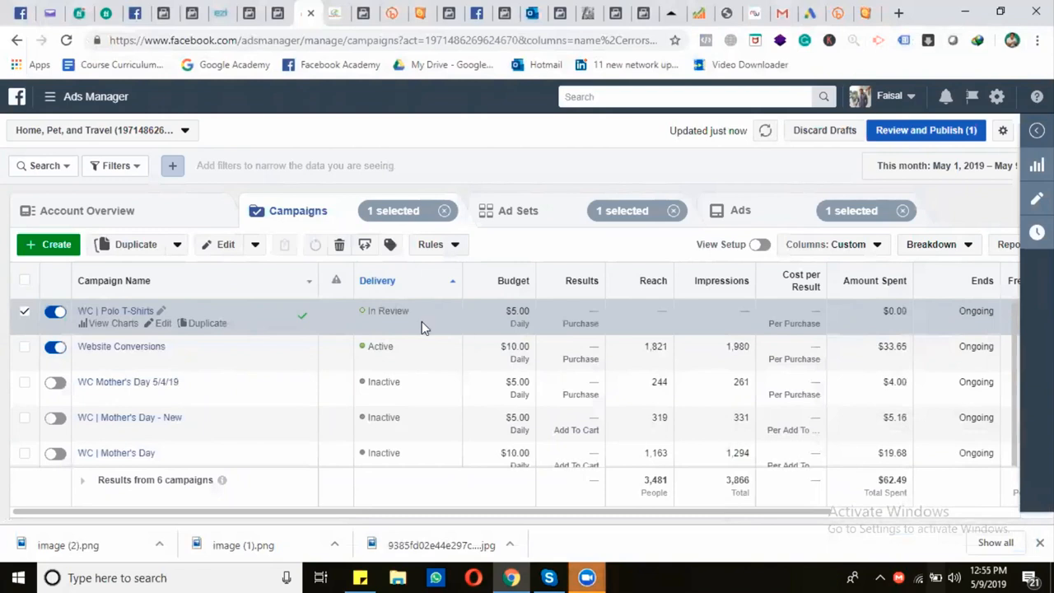
Duplicate the US - 21-60 ad set once within its original campaign
left_click(549, 220)
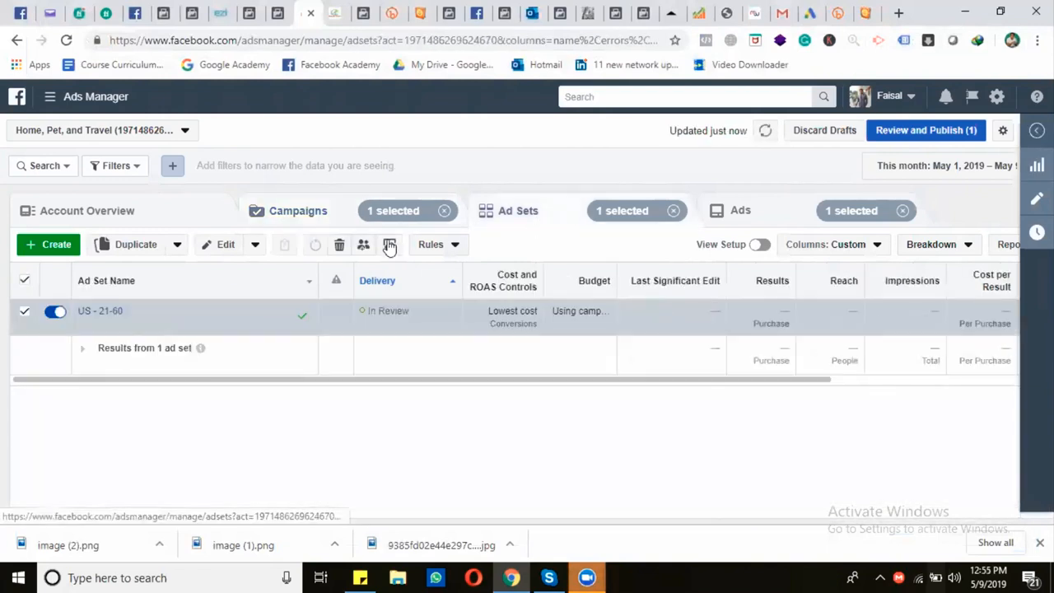
mouse_move(134, 345)
left_click(205, 337)
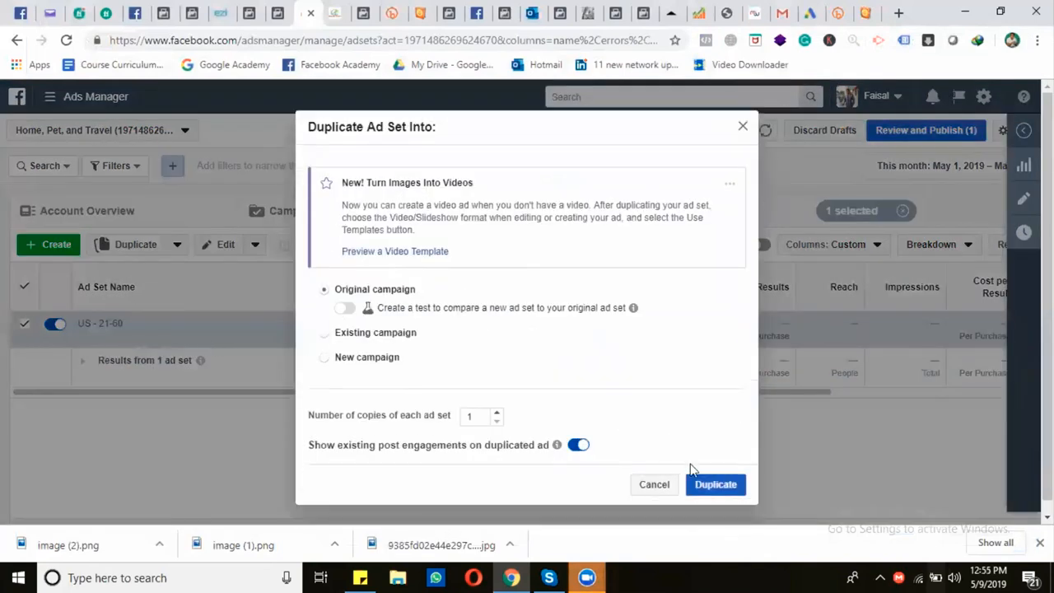
left_click(714, 484)
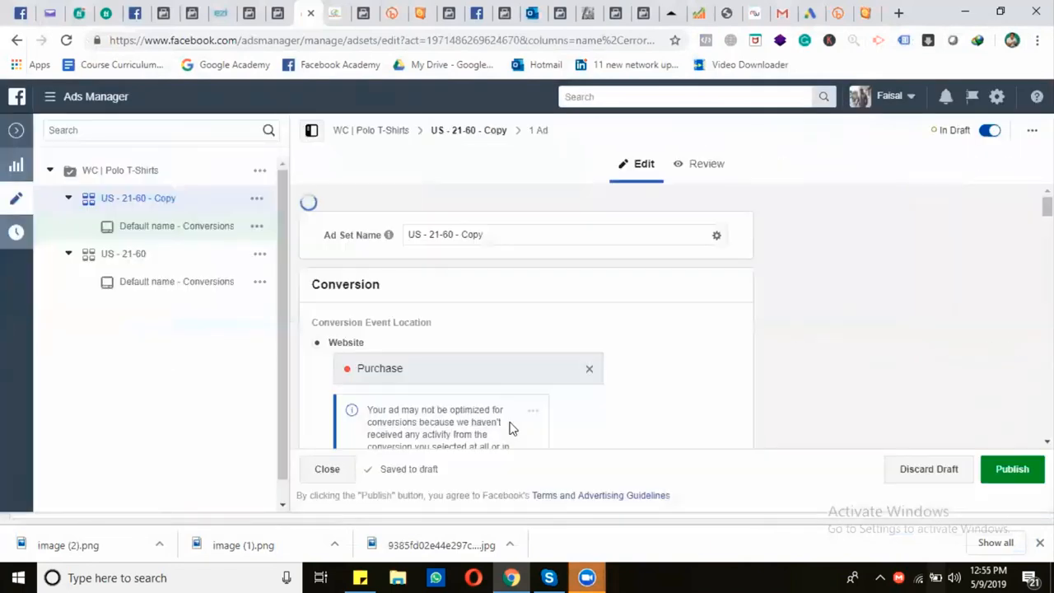
Remove Engaged Shoppers from the copied ad set's must-also-match detailed targeting
scroll(494, 384, "down", 8)
scroll(486, 381, "down", 10)
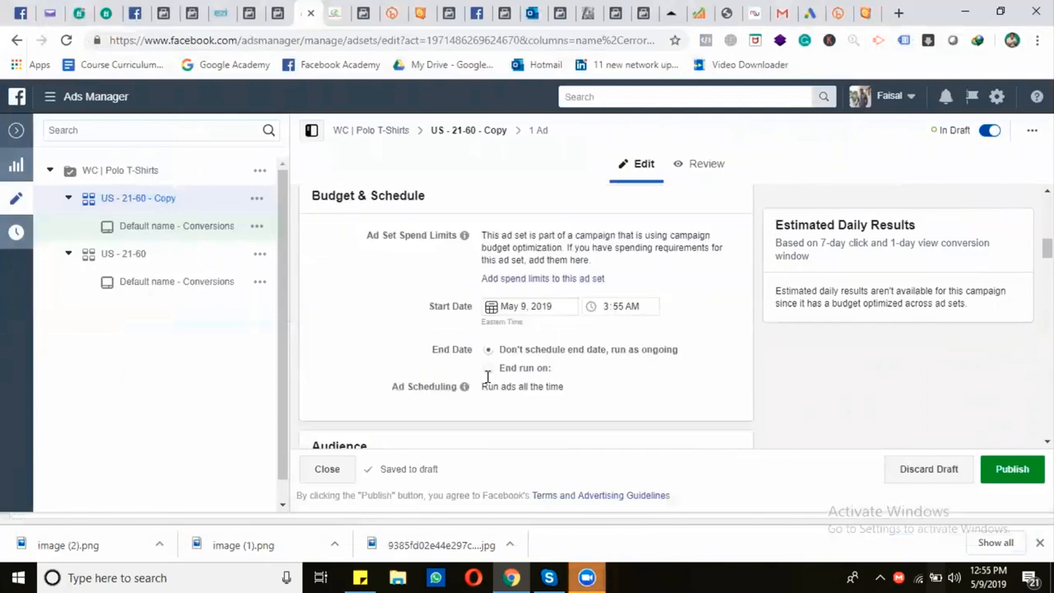
scroll(486, 381, "down", 5)
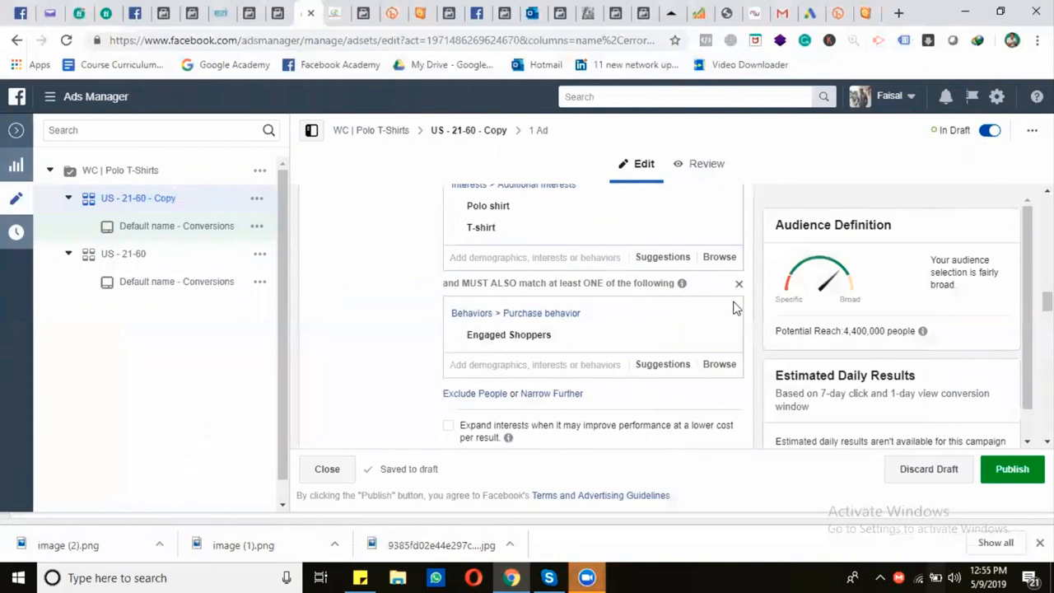
left_click(715, 319)
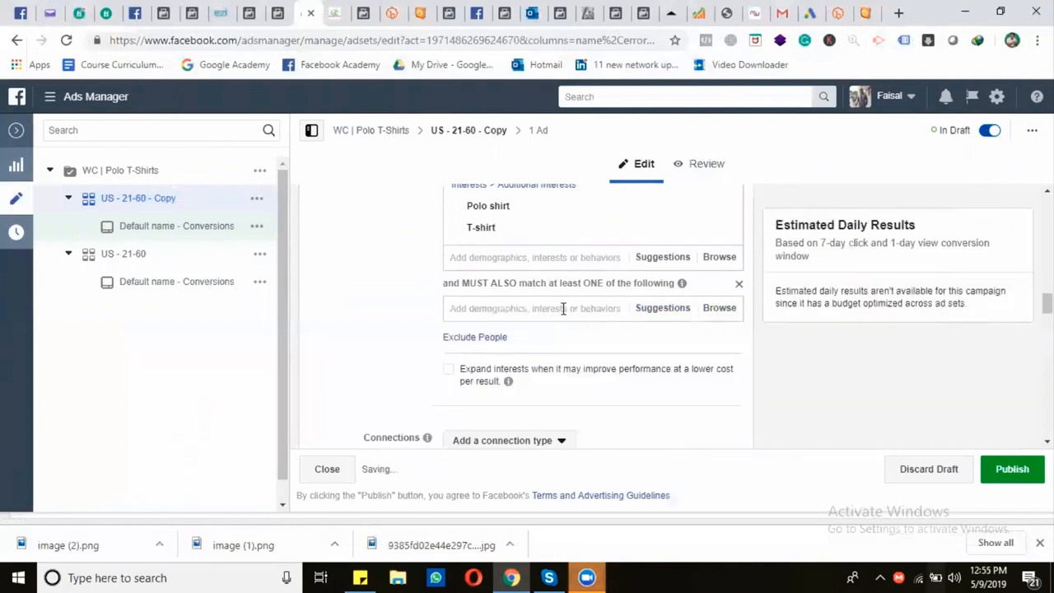
Add the Sports interest to the copied ad set's must-also-match targeting
type("sports")
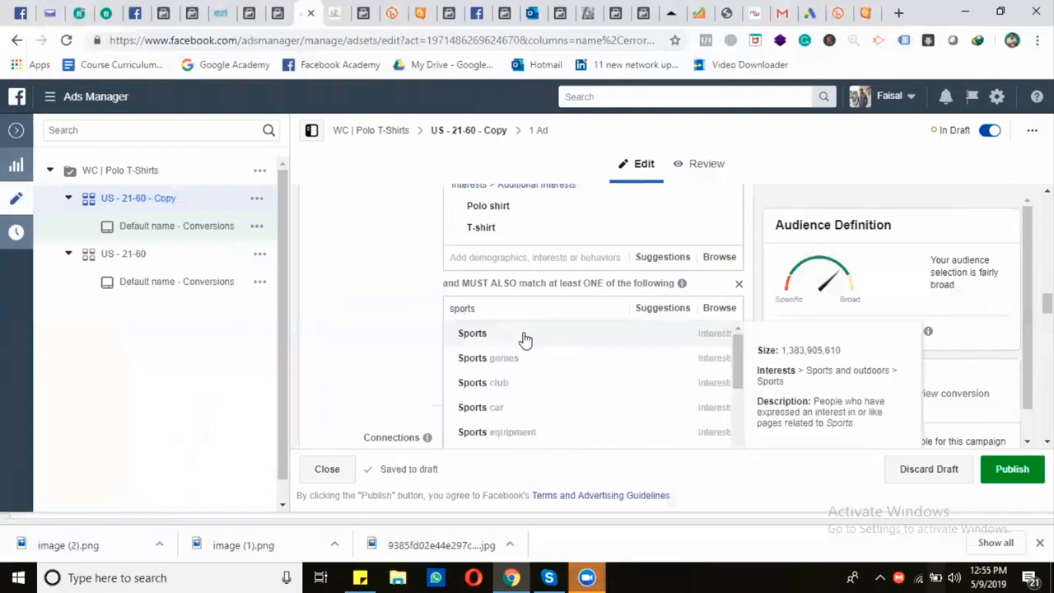
left_click(522, 336)
scroll(391, 307, "down", 2)
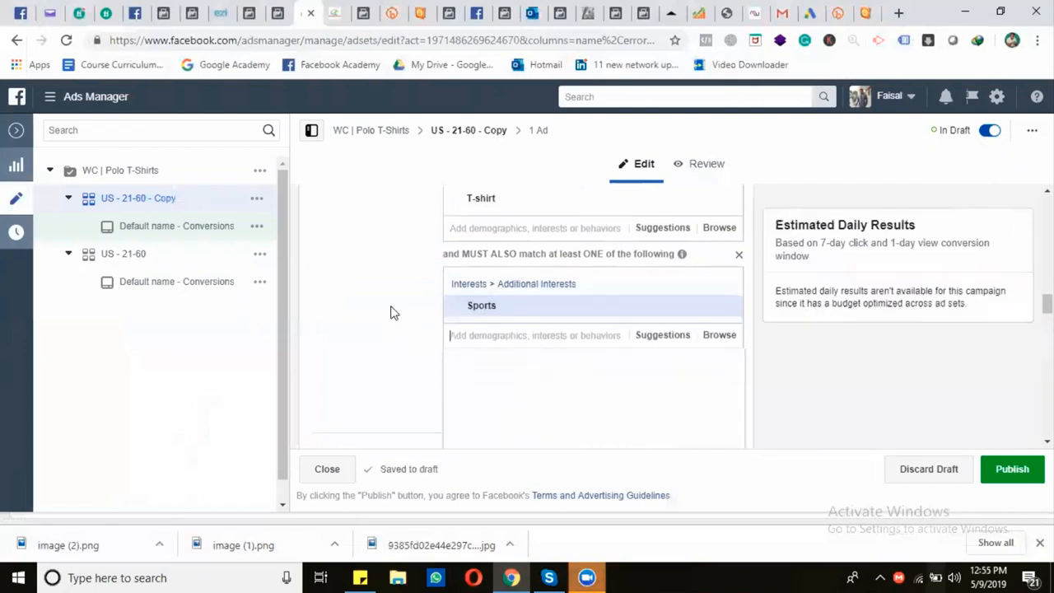
scroll(393, 308, "up", 1)
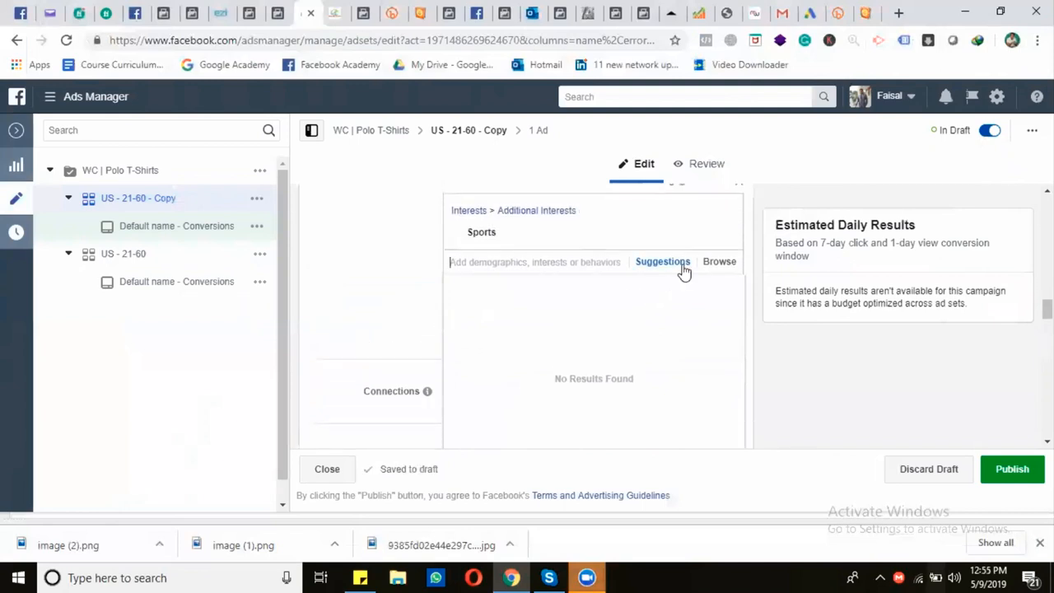
Add the Polo interest to the must-also-match targeting and remove Sports from it
left_click(683, 264)
left_click(542, 262)
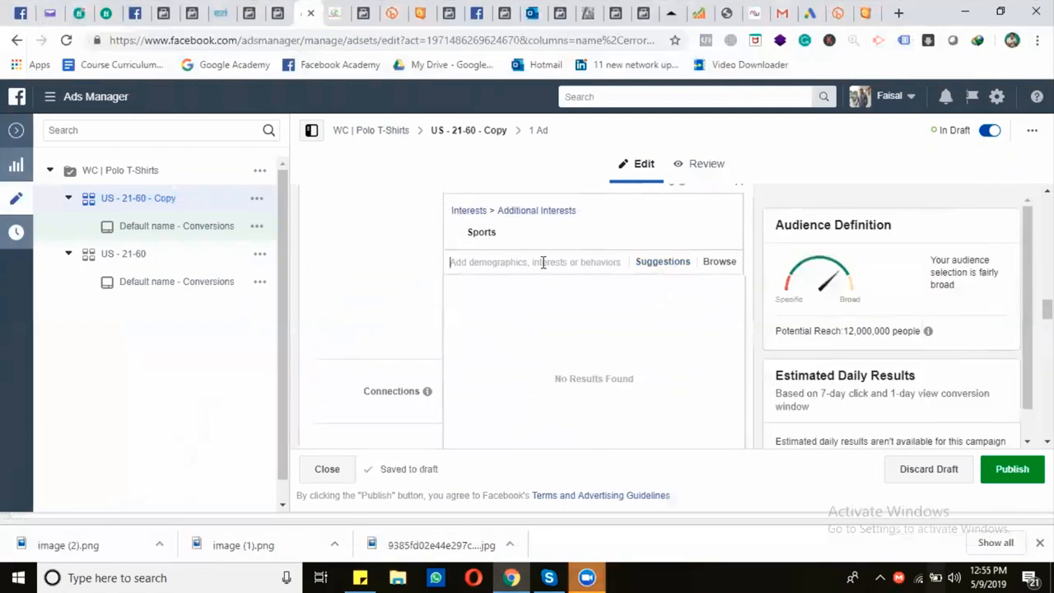
type("polo")
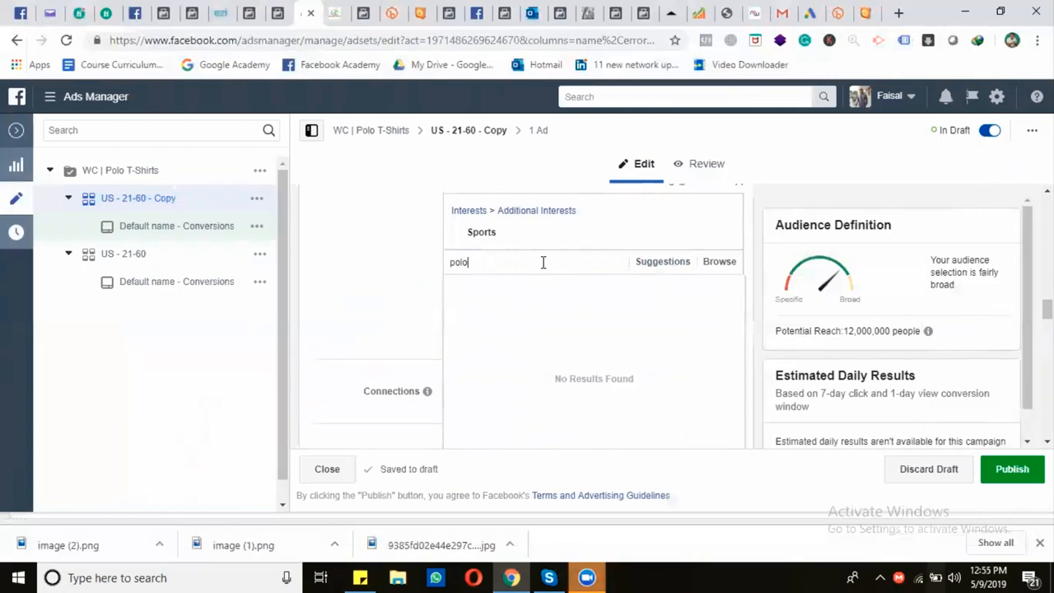
left_click(494, 289)
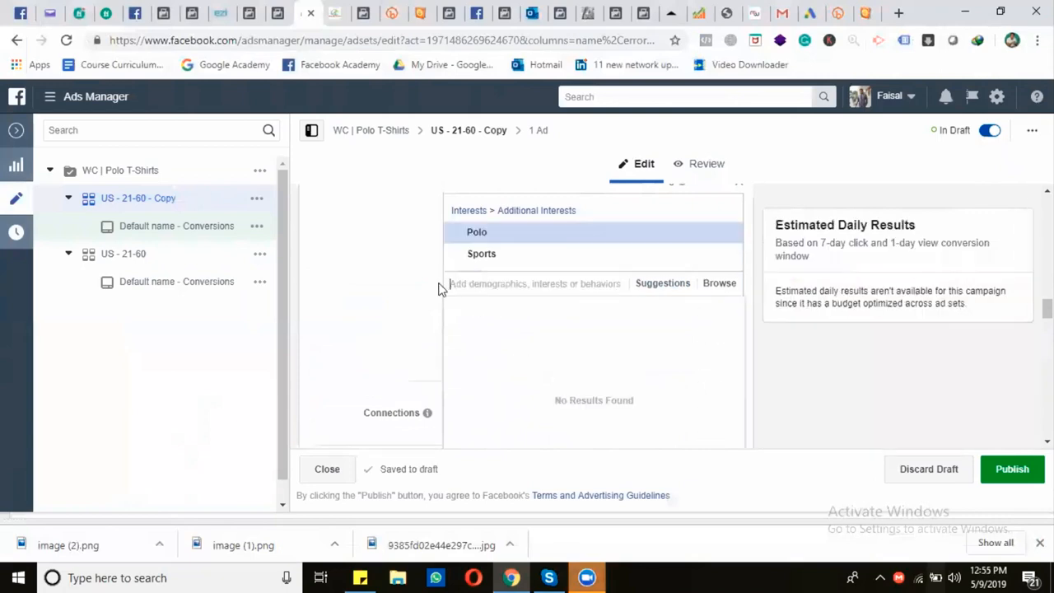
scroll(432, 288, "up", 2)
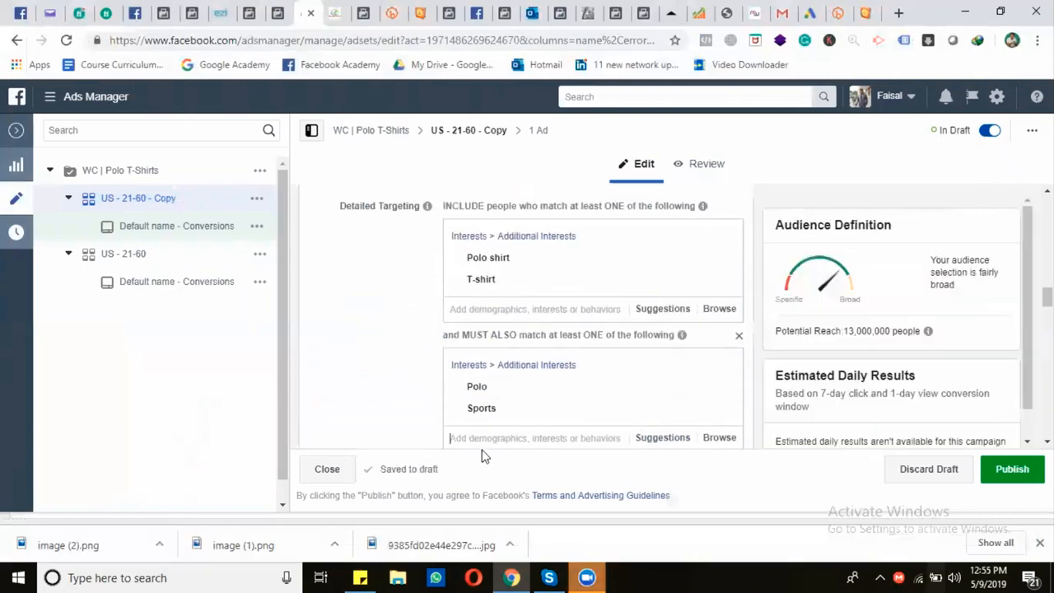
left_click(723, 411)
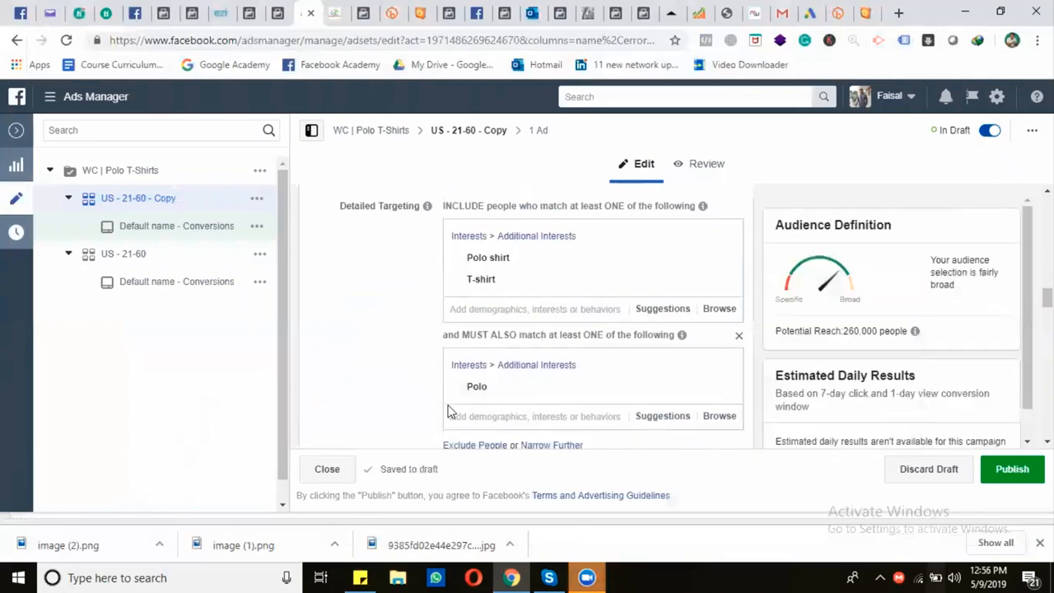
Rename the copied ad set to "US - 21-60 - Polo", publish it and return to the ad sets list
mouse_move(428, 383)
scroll(399, 366, "up", 20)
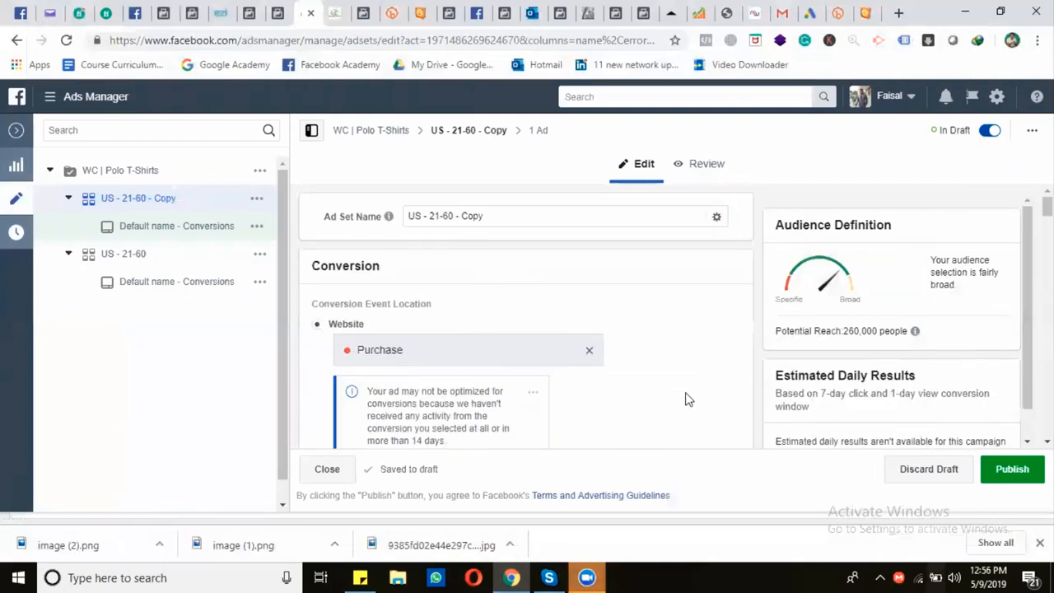
left_click_drag(463, 215, 500, 215)
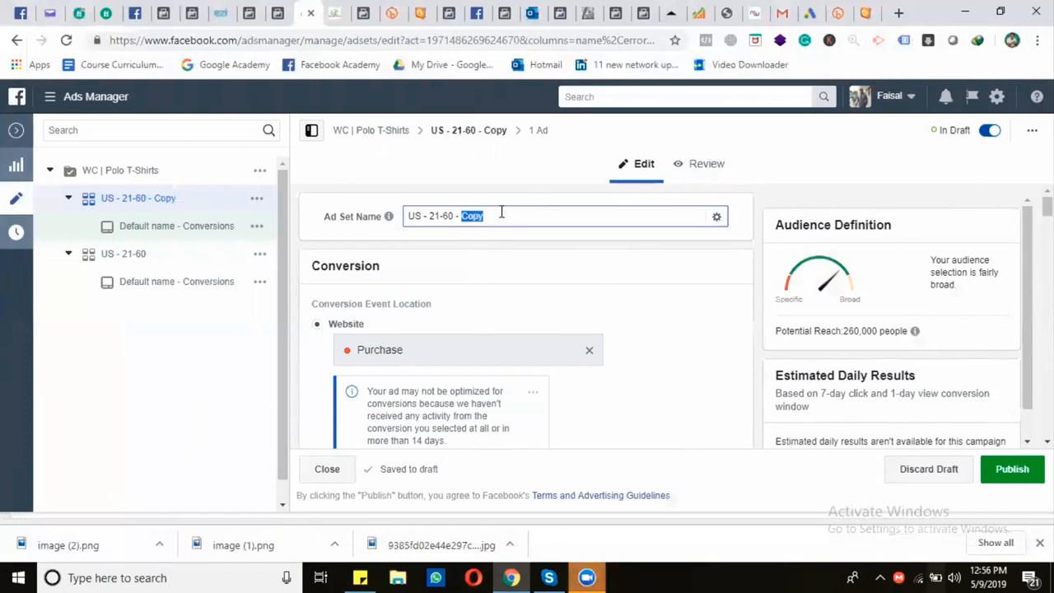
type("Polo")
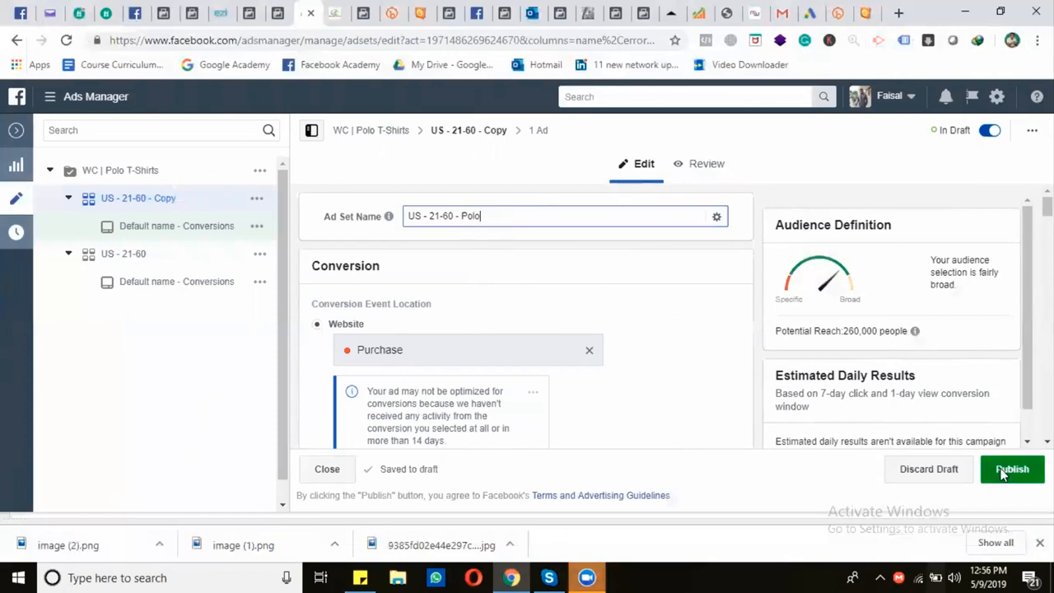
left_click(1012, 468)
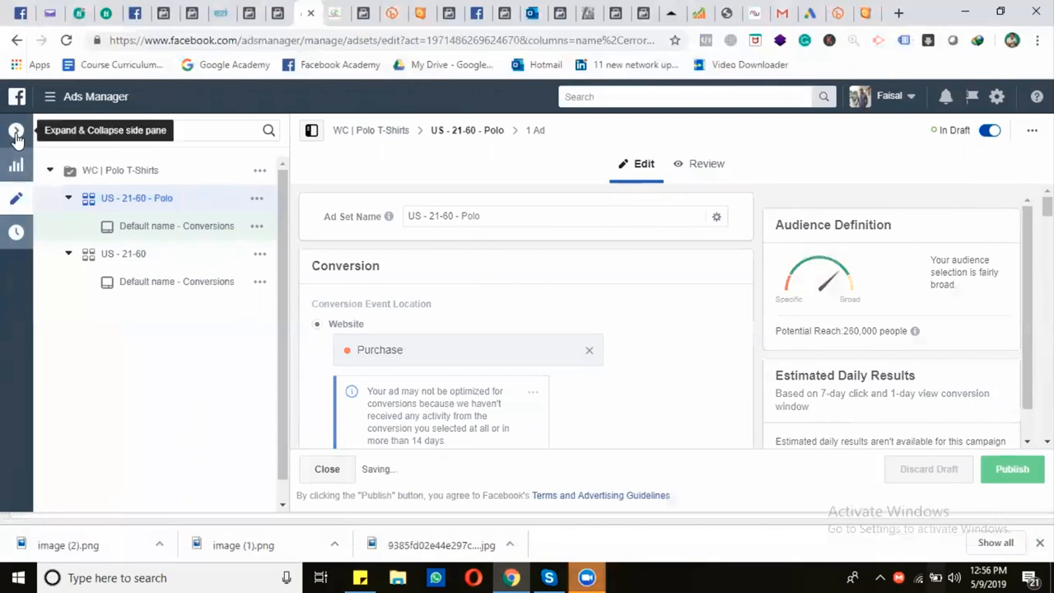
left_click(16, 135)
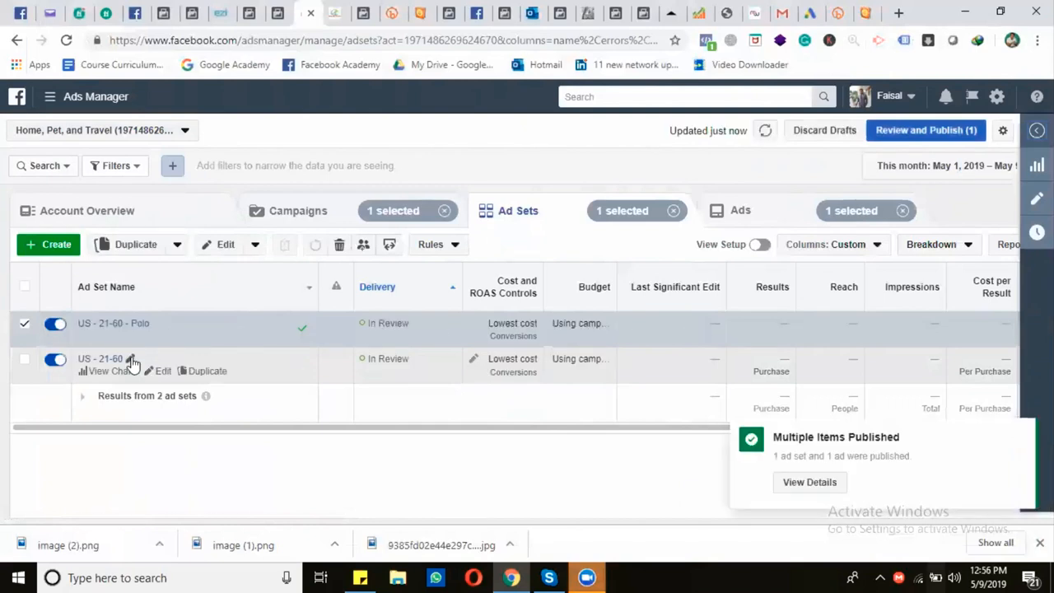
Rename the original US - 21-60 ad set to "US - 21-60 - Engaged shoppers", publish the change and return to the campaigns list
left_click(148, 355)
left_click(129, 359)
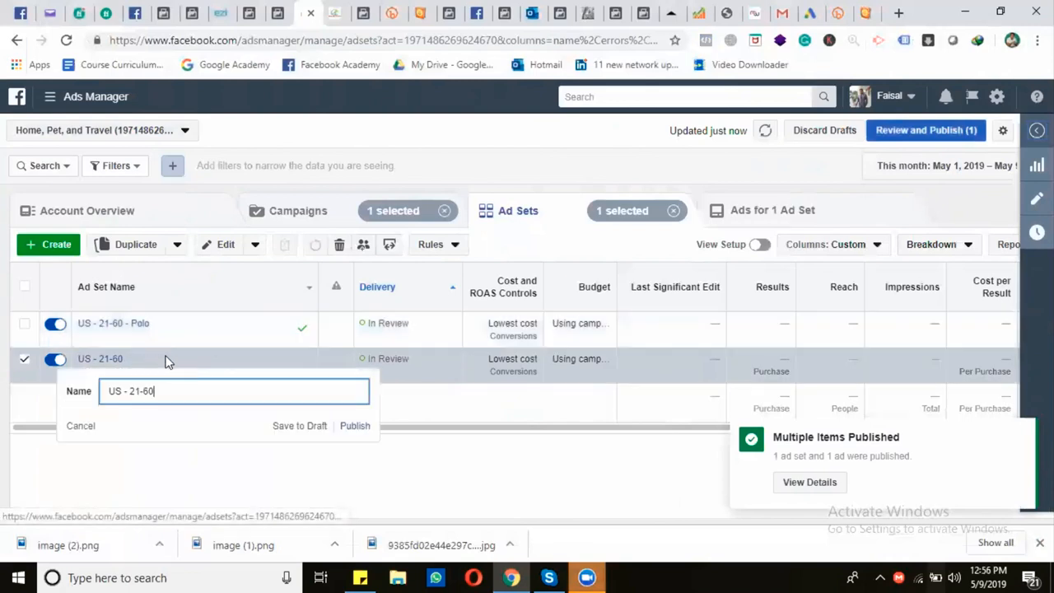
type("- Engaged shoppers")
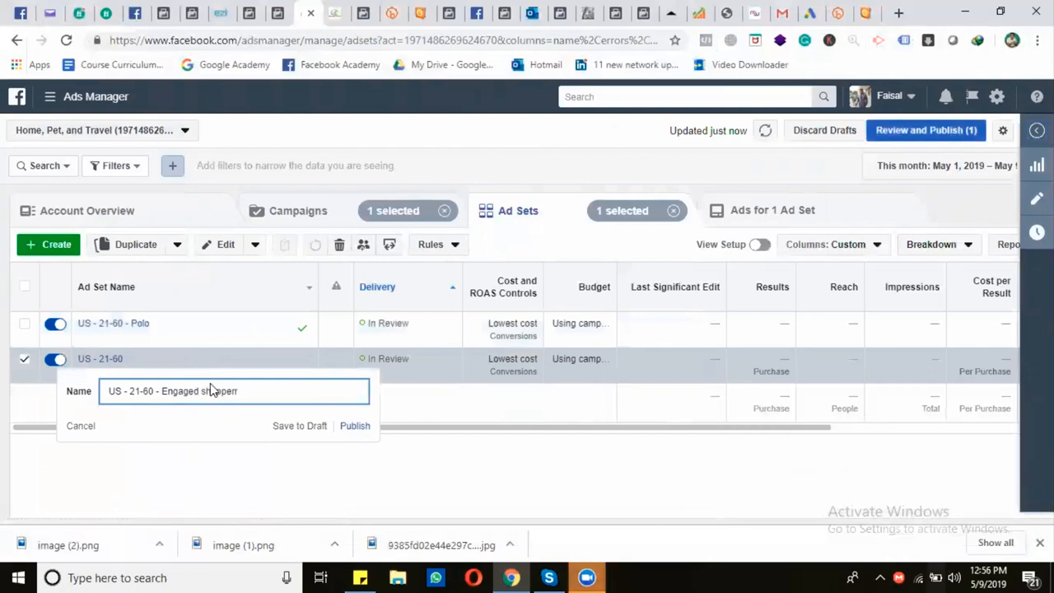
left_click(355, 427)
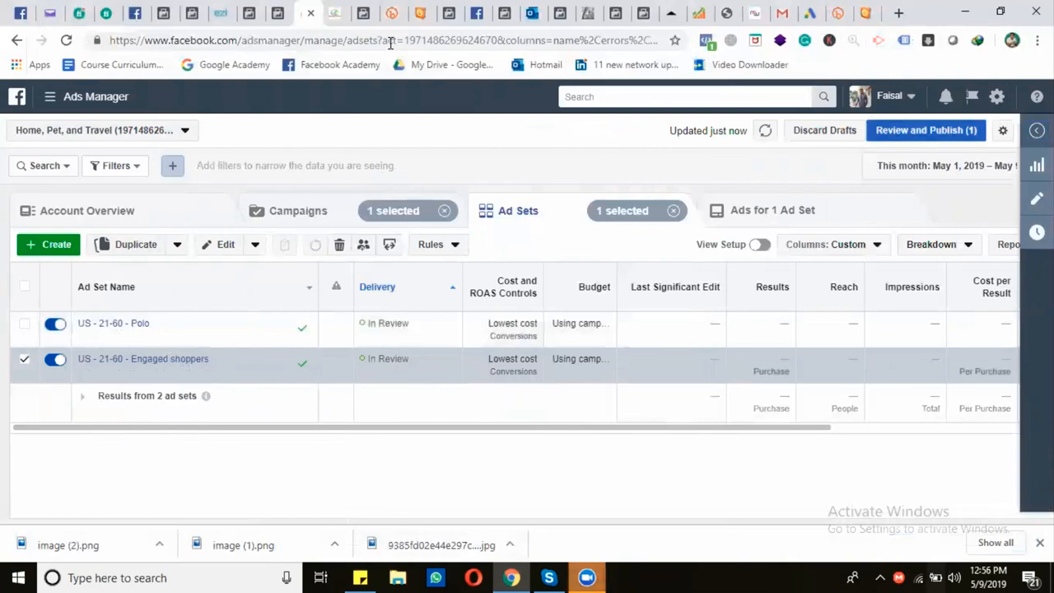
left_click(318, 216)
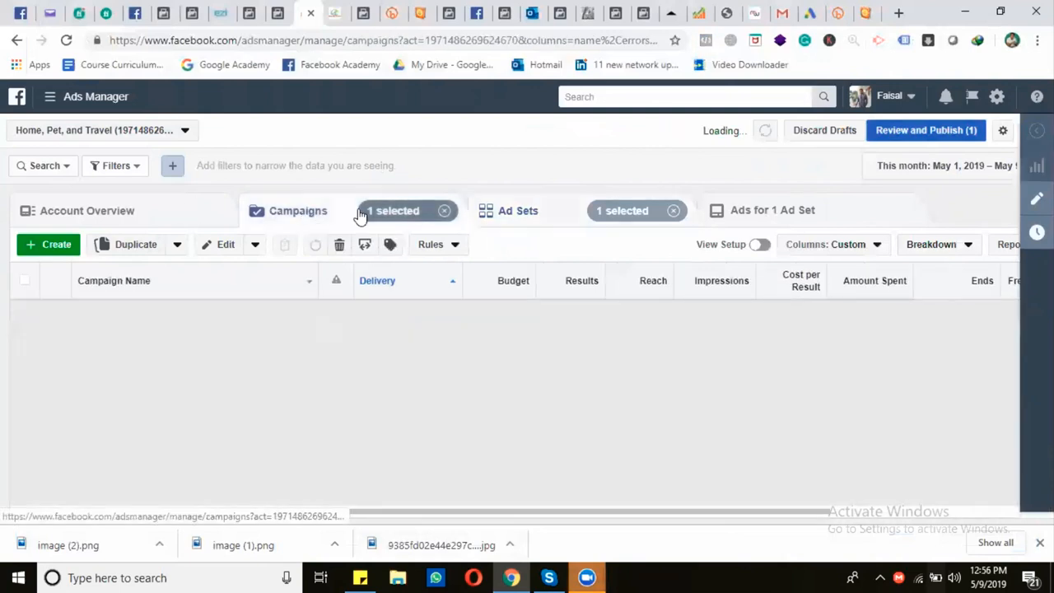